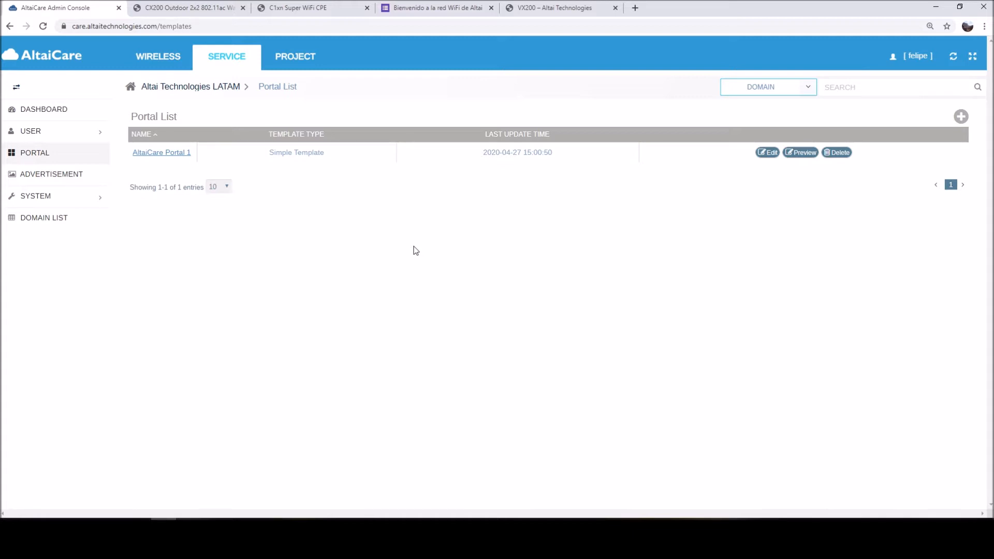
# Preview the login page of AltaiCare Portal 1 and close the preview
pyautogui.click(802, 153)
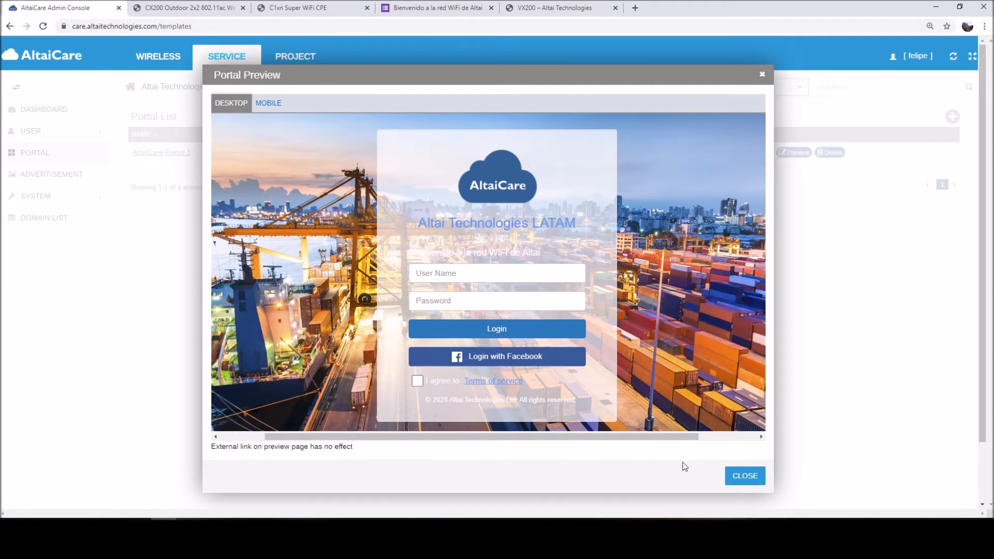
pyautogui.click(745, 476)
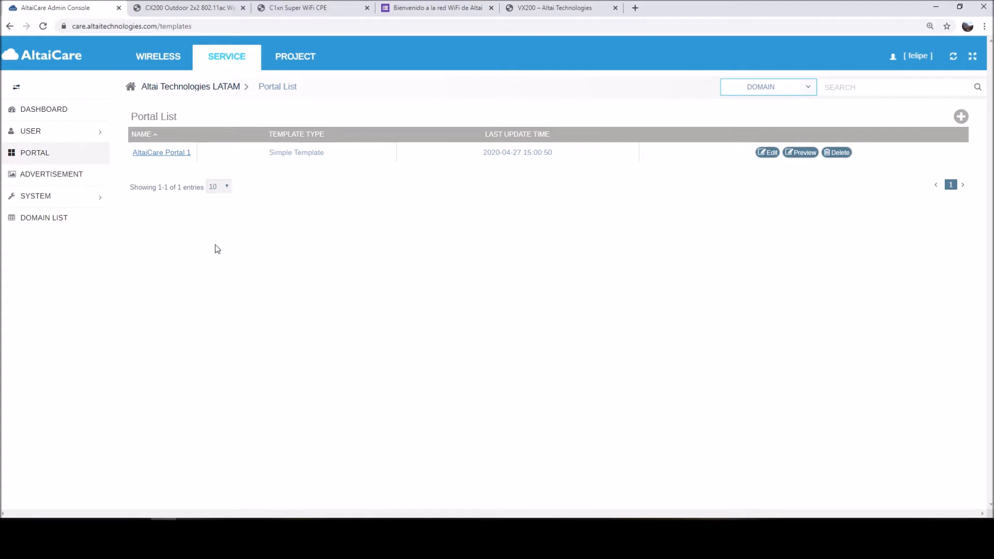
# Start a new advertisement named "Lanzamiento VX200" with the display mode After Login
pyautogui.click(53, 179)
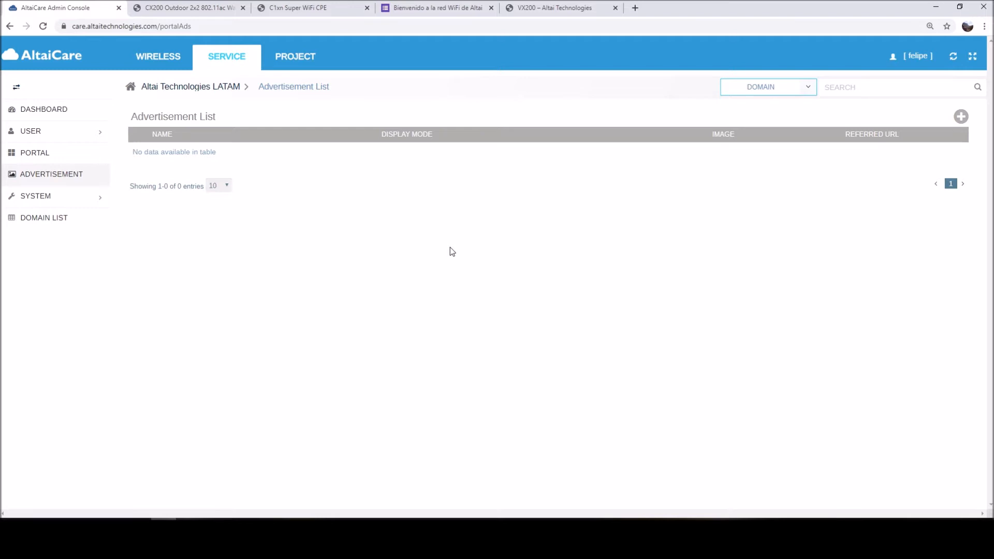
pyautogui.click(962, 118)
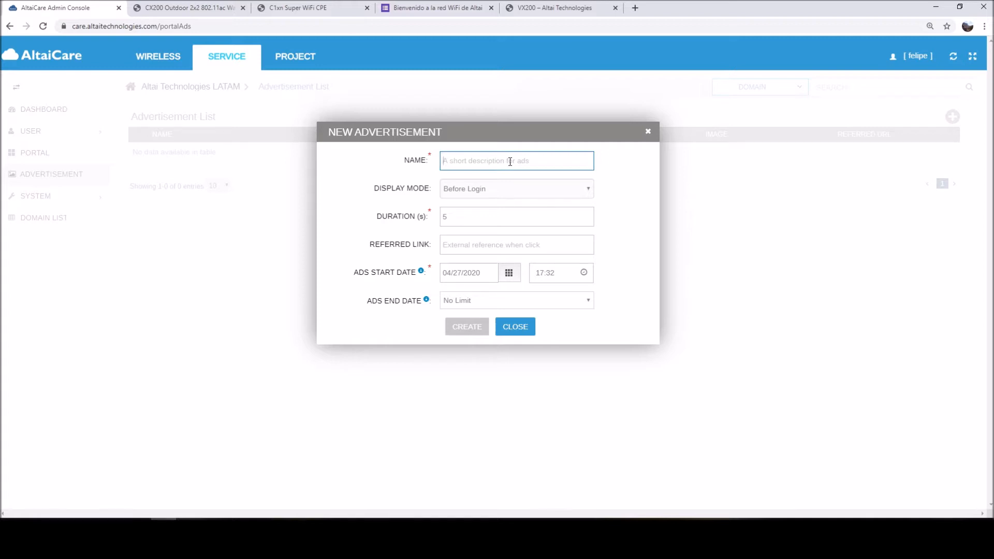
pyautogui.write('La')
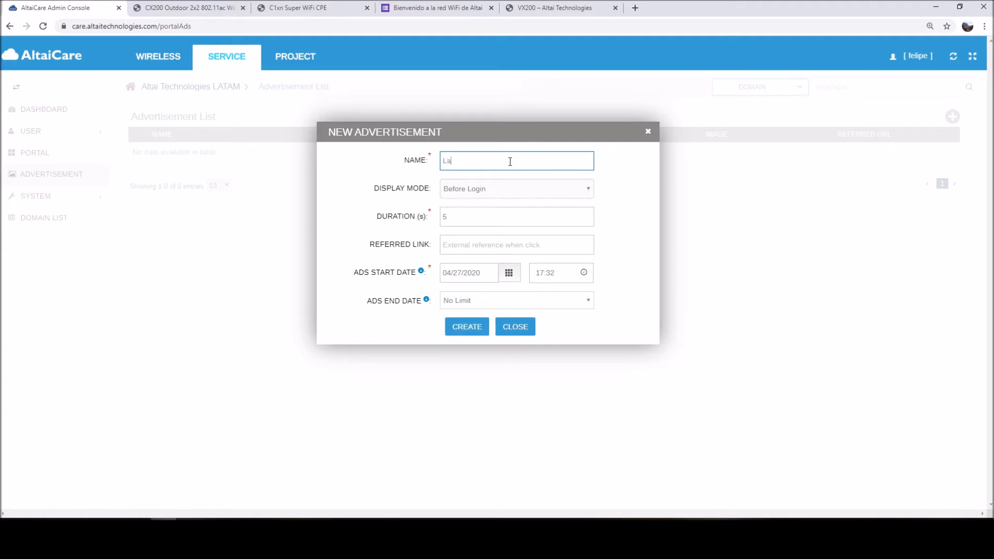
pyautogui.write('nzamiento VX200')
pyautogui.click(590, 195)
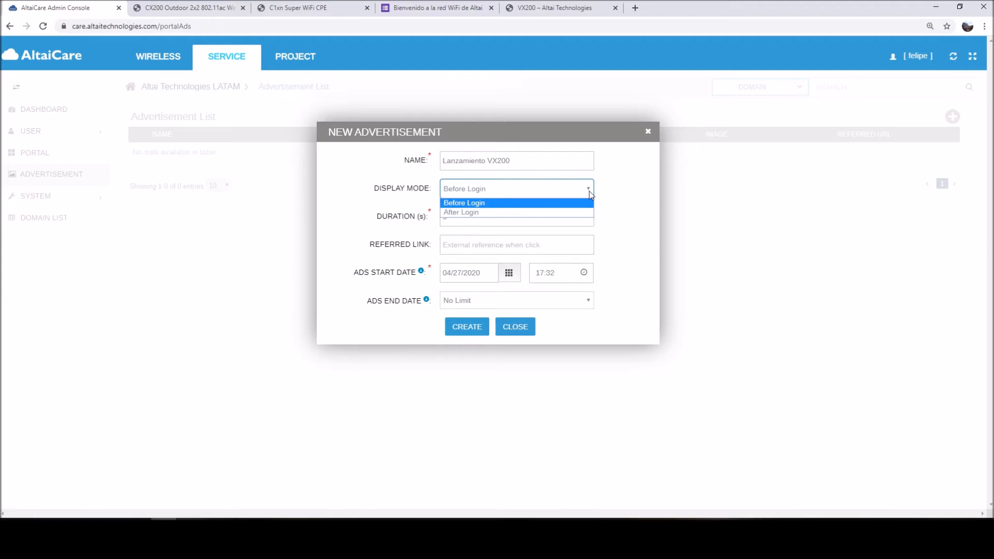
pyautogui.click(563, 213)
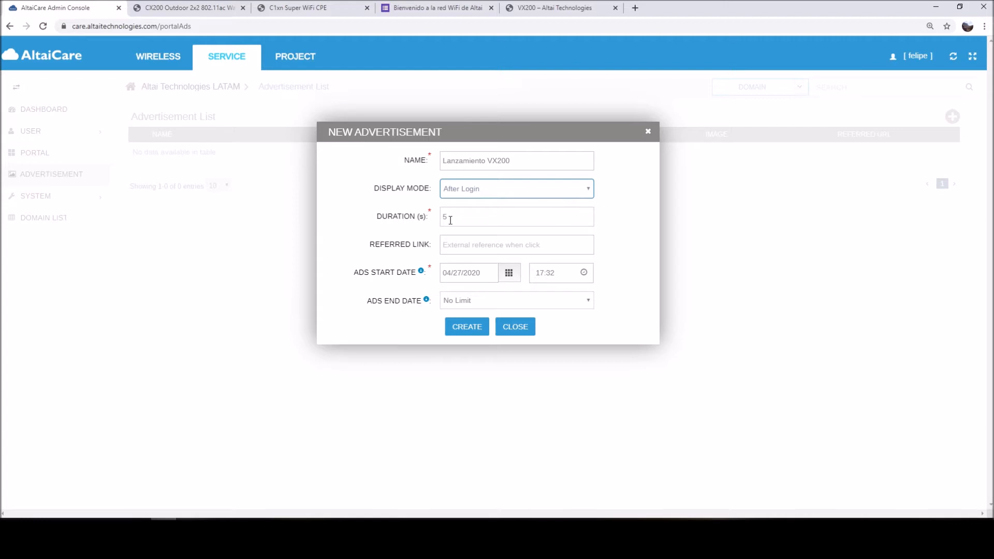
pyautogui.click(381, 220)
pyautogui.moveTo(381, 220); pyautogui.dragTo(430, 223)
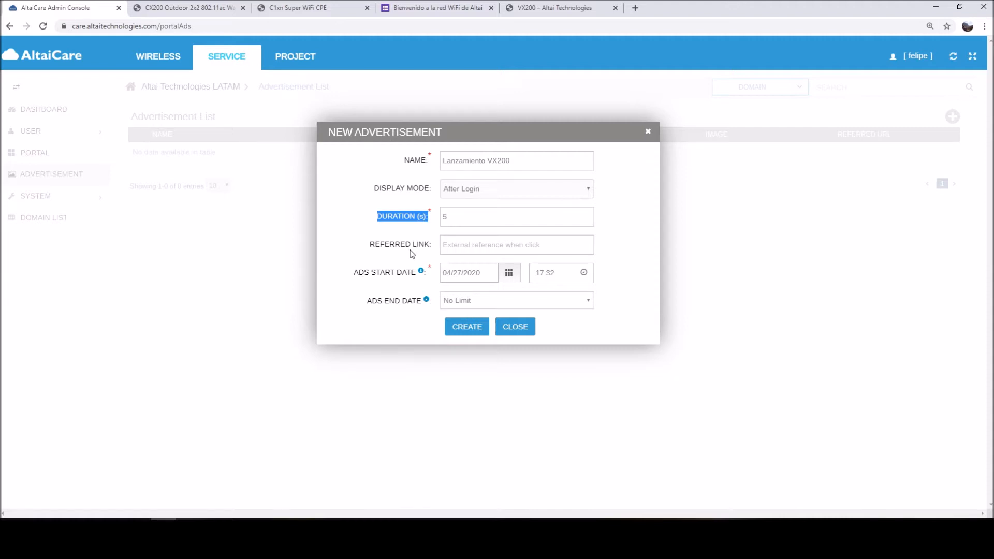
pyautogui.click(470, 217)
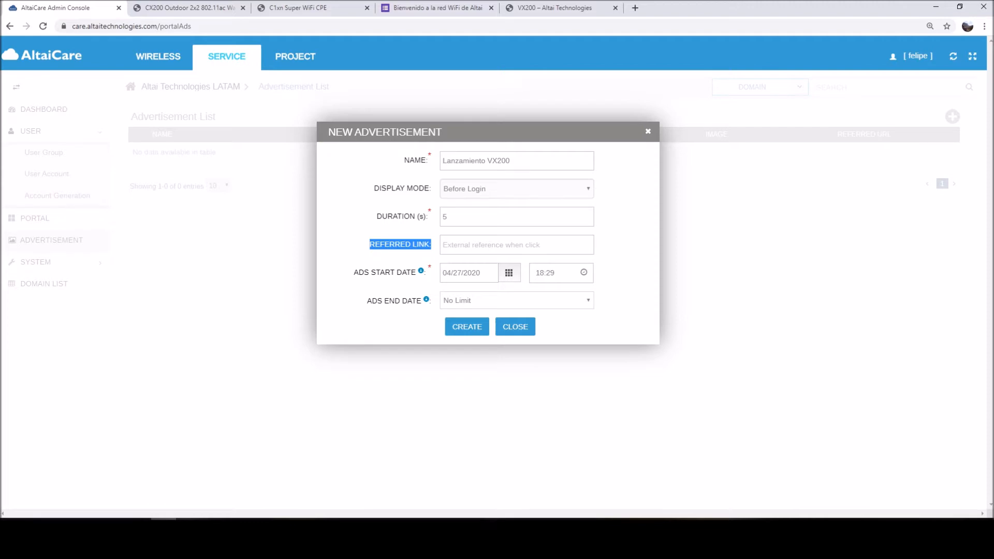
# Copy the VX200 web address from the Notepad notes into the new advertisement's referred link
pyautogui.hotkey('alt', 'Tab')
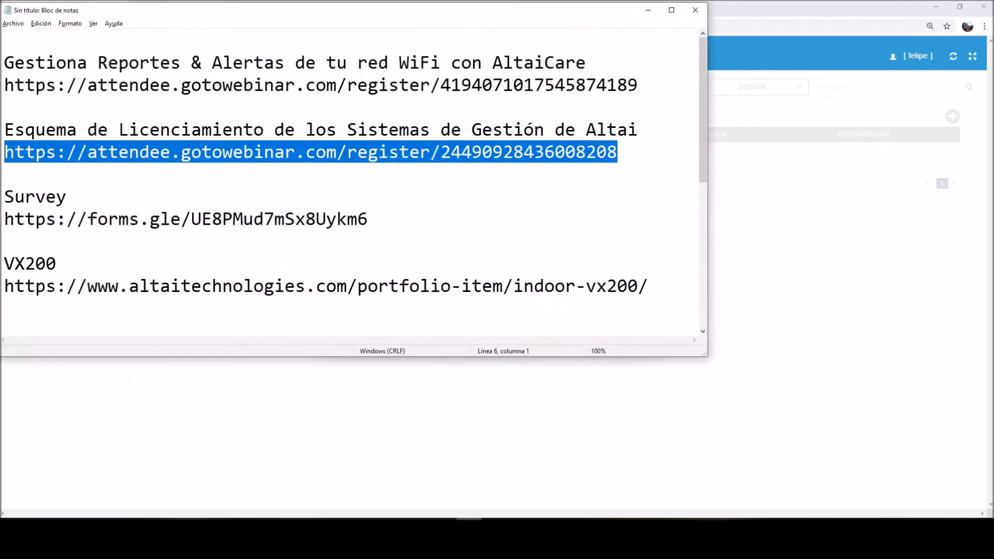
pyautogui.click(294, 218)
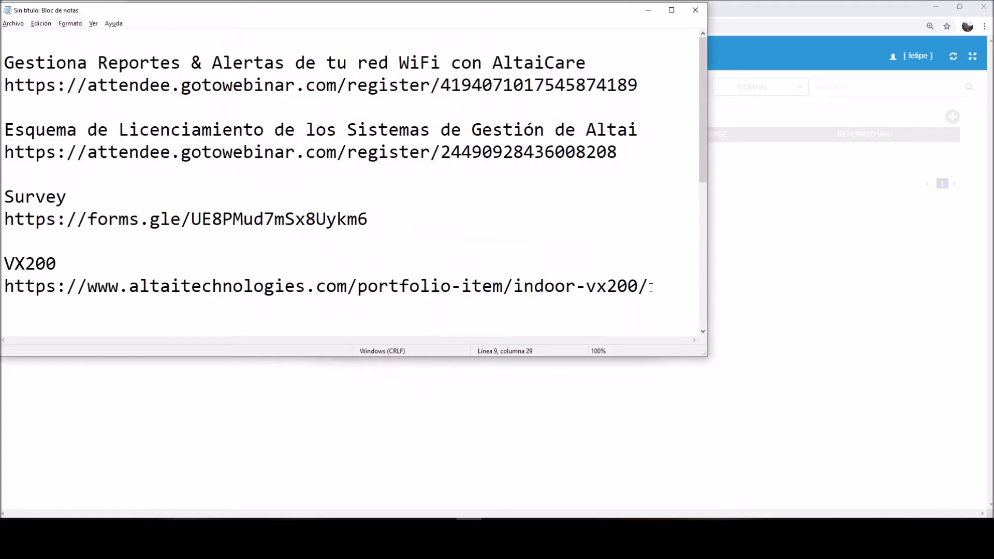
pyautogui.moveTo(649, 286); pyautogui.dragTo(142, 267)
pyautogui.hotkey('shift', 'Right')
pyautogui.hotkey('shift', 'Right')
pyautogui.hotkey('shift', 'Left')
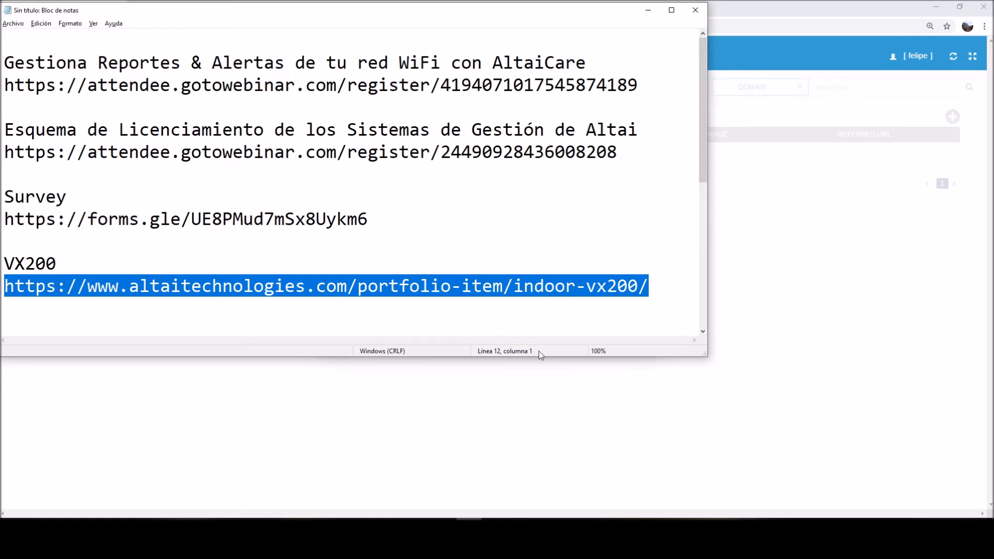
pyautogui.click(648, 10)
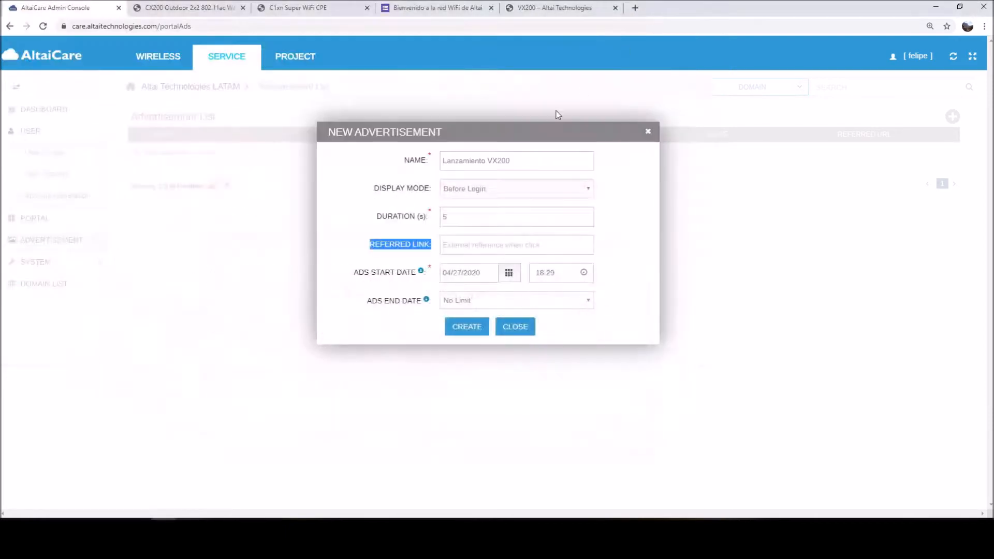
pyautogui.click(482, 249)
pyautogui.hotkey('ctrl', 'v')
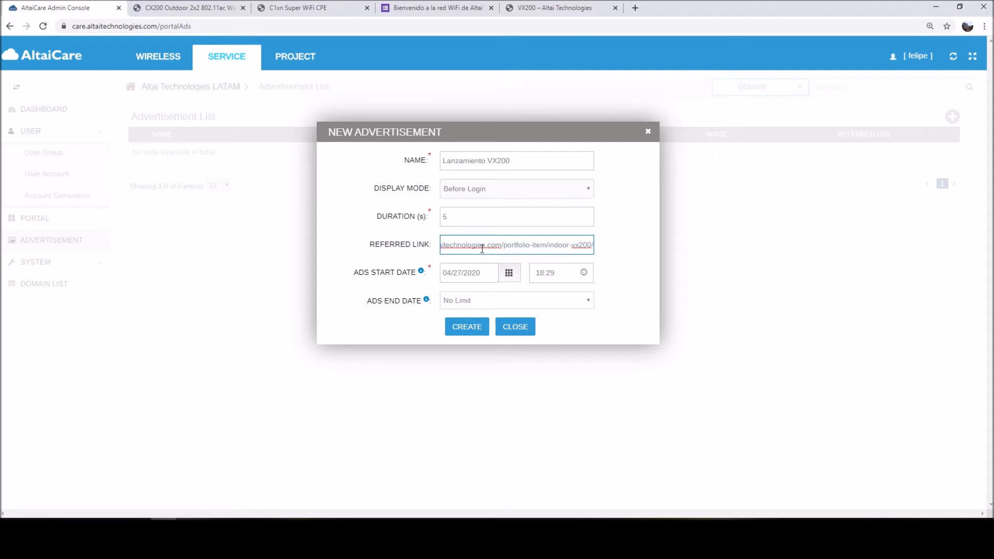
# Look over the VX200 product page that the link refers to and return to the AltaiCare console
pyautogui.click(555, 8)
pyautogui.scroll(-6, 380, 268)
pyautogui.scroll(4, 380, 269)
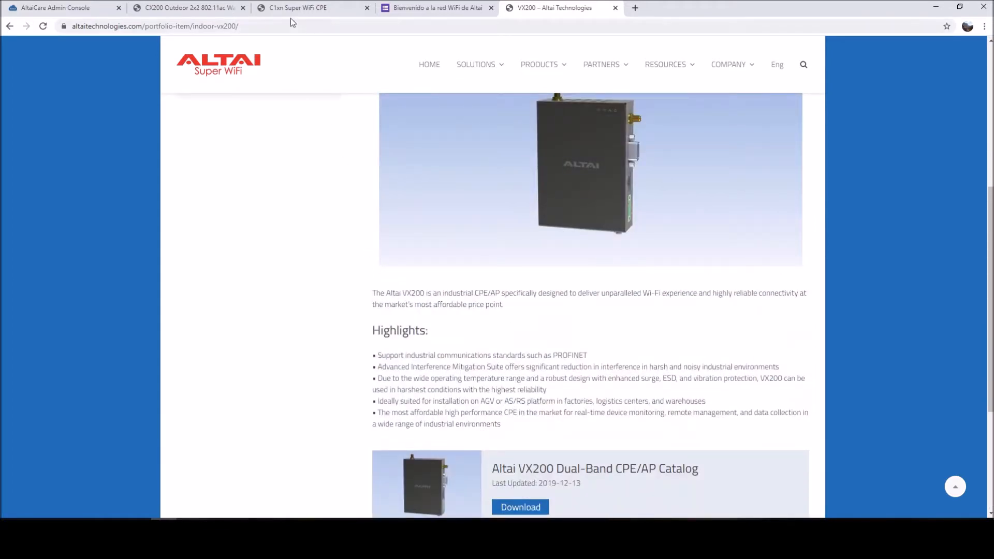
pyautogui.click(71, 8)
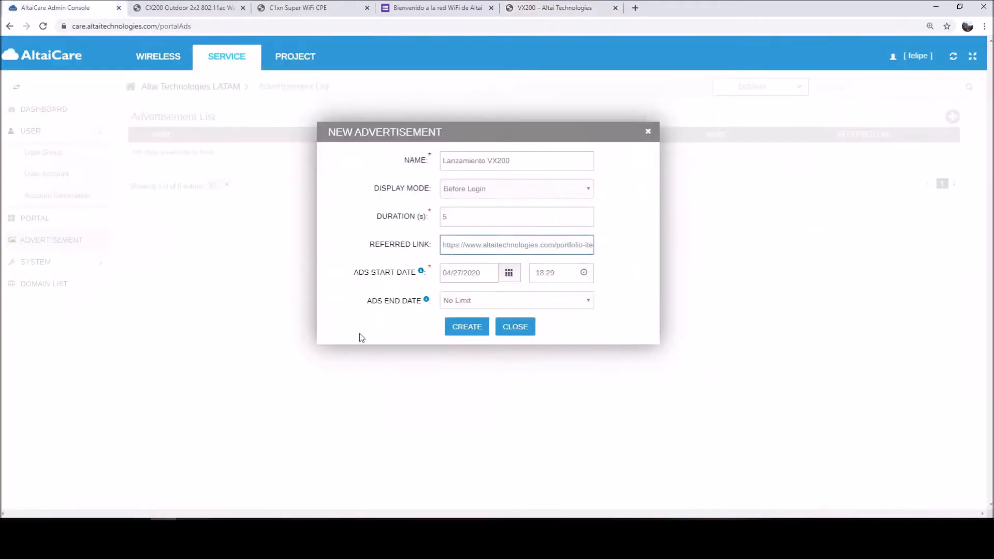
# Choose 04/27/2020 as the advertisement's start date and create the advertisement
pyautogui.moveTo(421, 277)
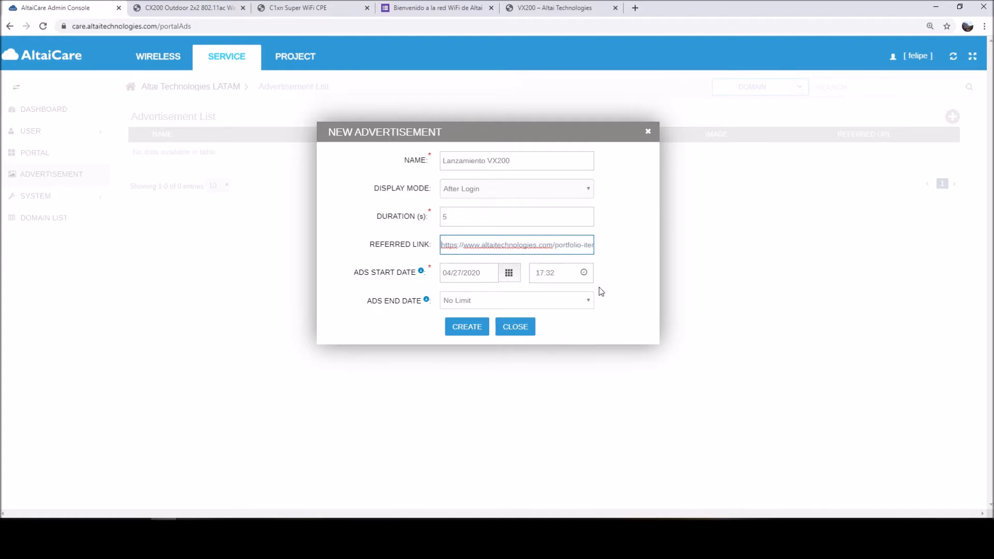
pyautogui.click(510, 272)
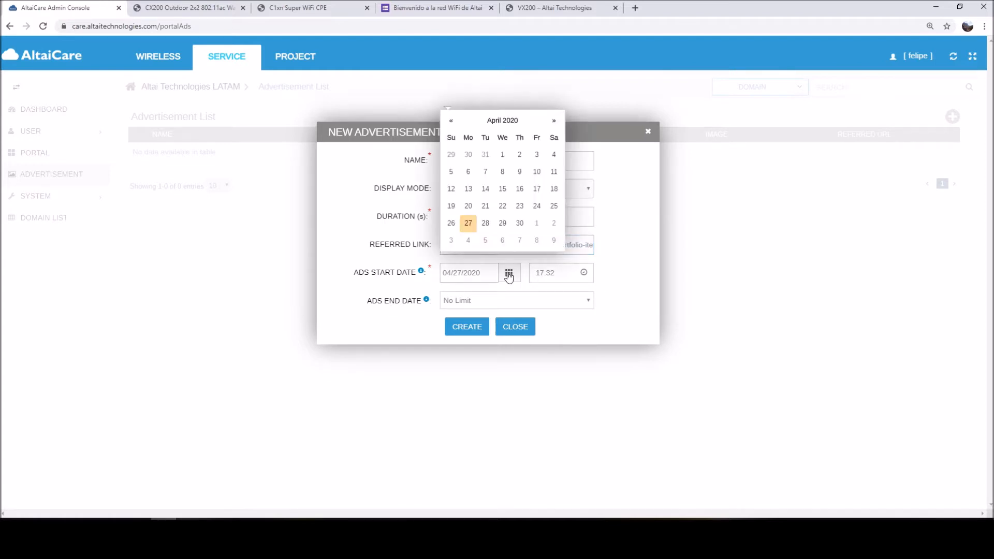
pyautogui.click(468, 226)
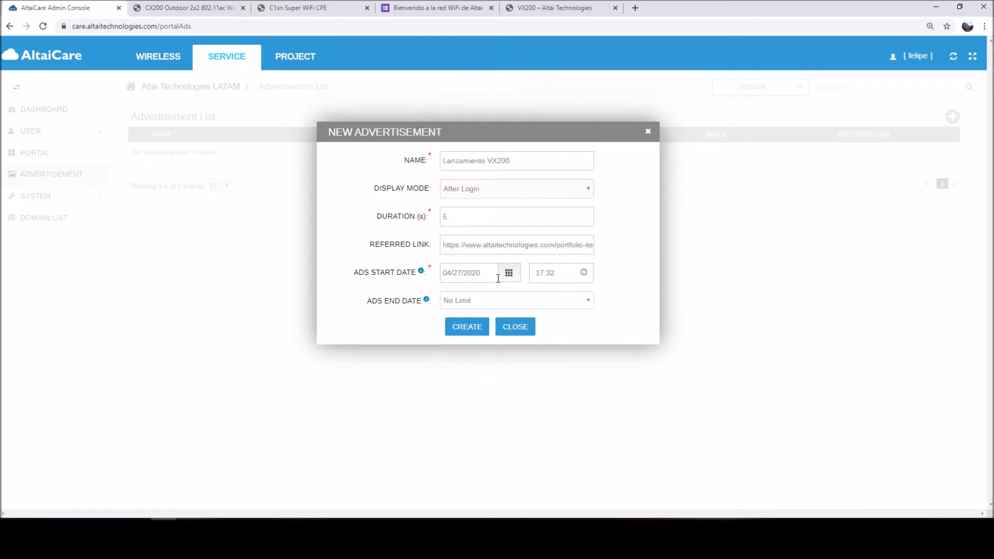
pyautogui.moveTo(378, 306)
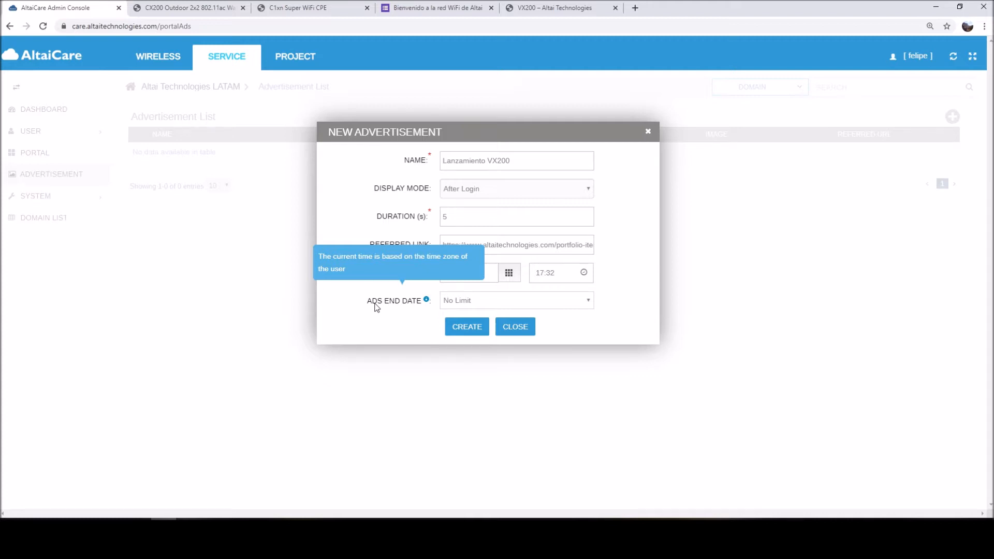
pyautogui.click(469, 330)
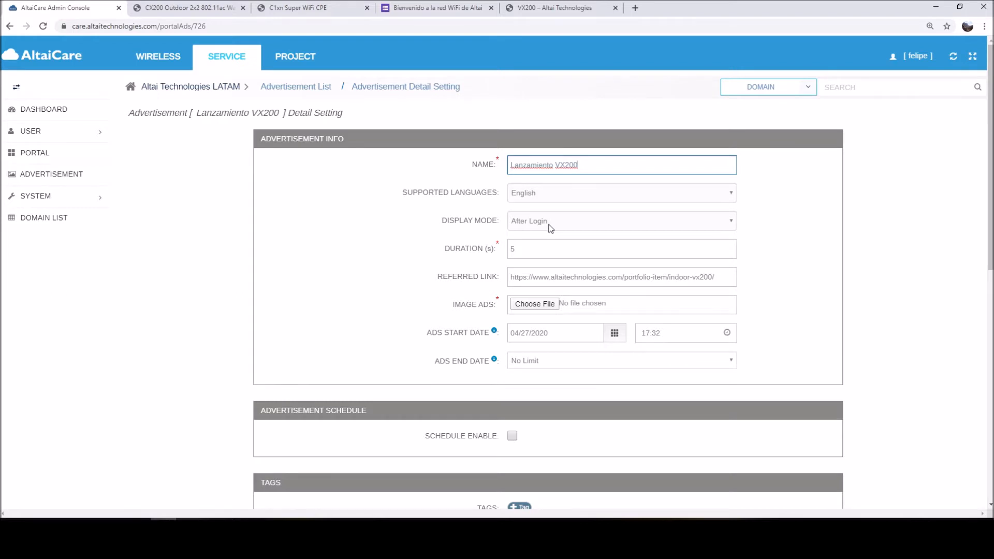
# Load the image file "Ad1 - VX200" as the advertisement's picture
pyautogui.click(528, 305)
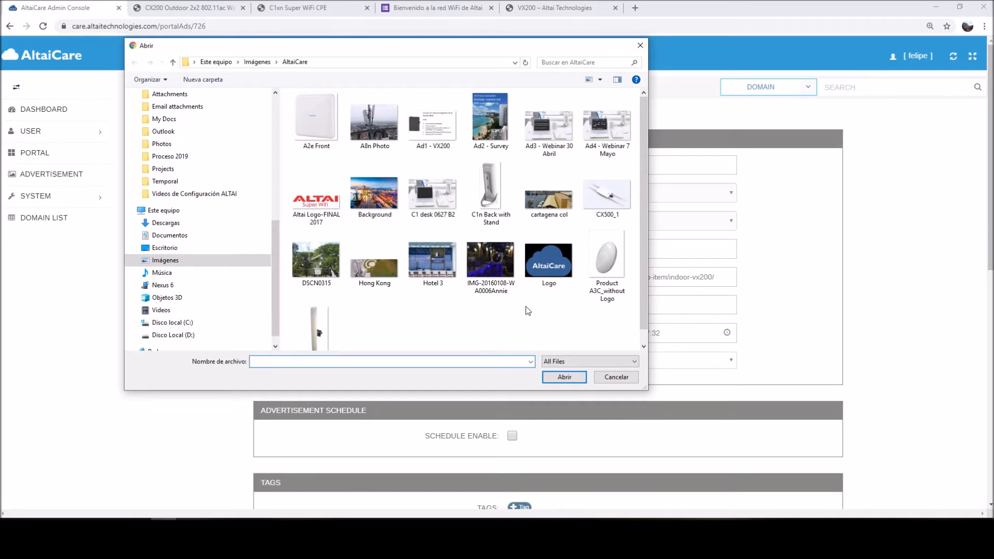
pyautogui.doubleClick(430, 132)
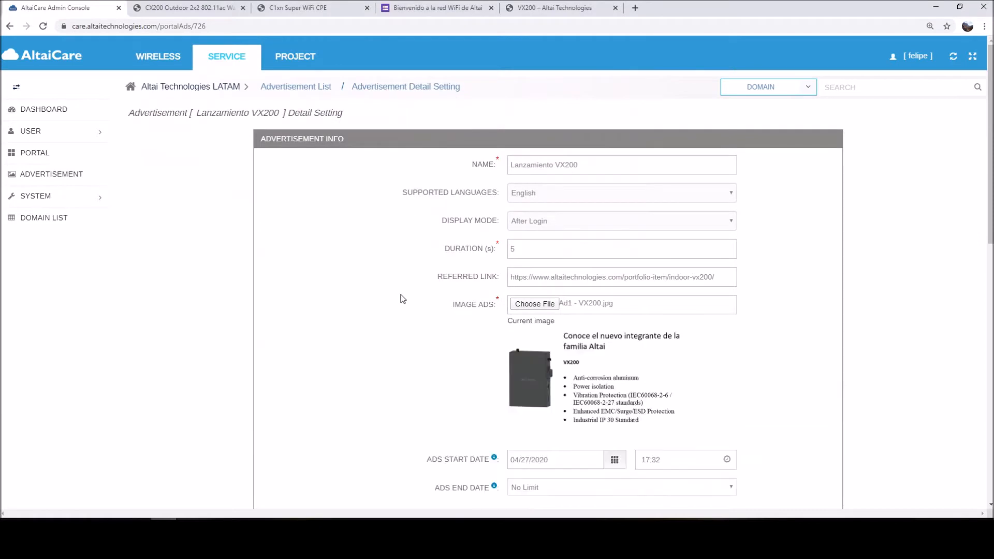
pyautogui.scroll(-1, 636, 365)
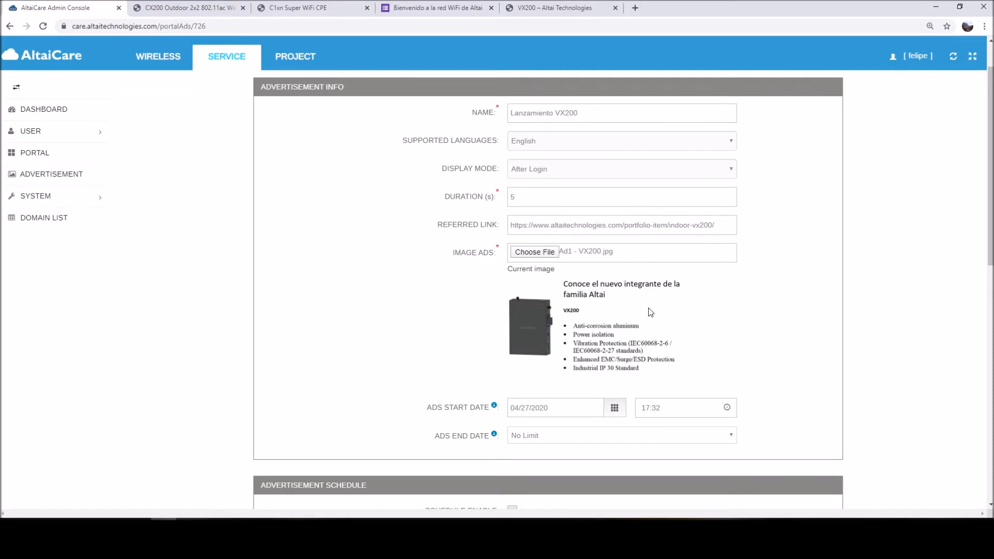
# Enable the advertisement schedule and look through its selectable days of the week without choosing any
pyautogui.scroll(-3, 651, 312)
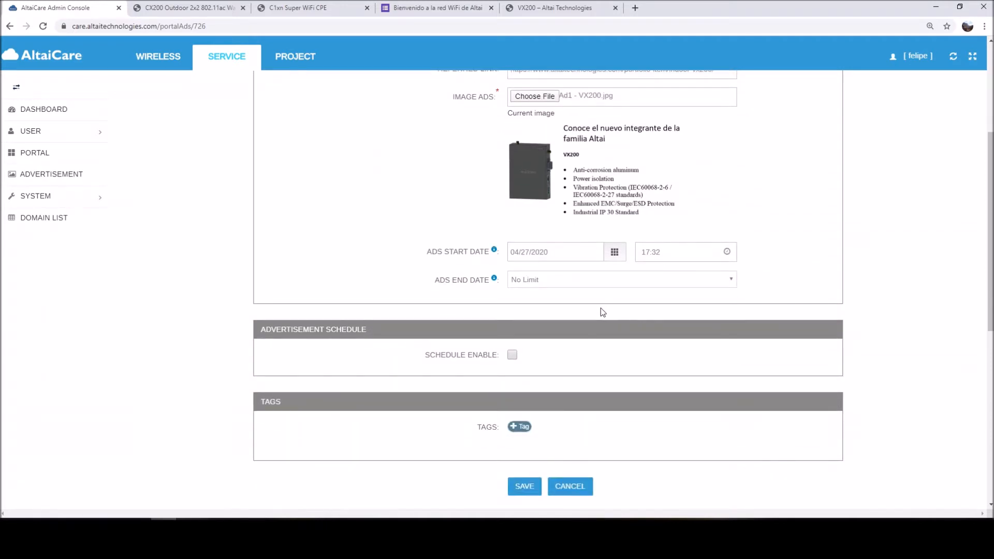
pyautogui.scroll(-1, 595, 312)
pyautogui.click(513, 304)
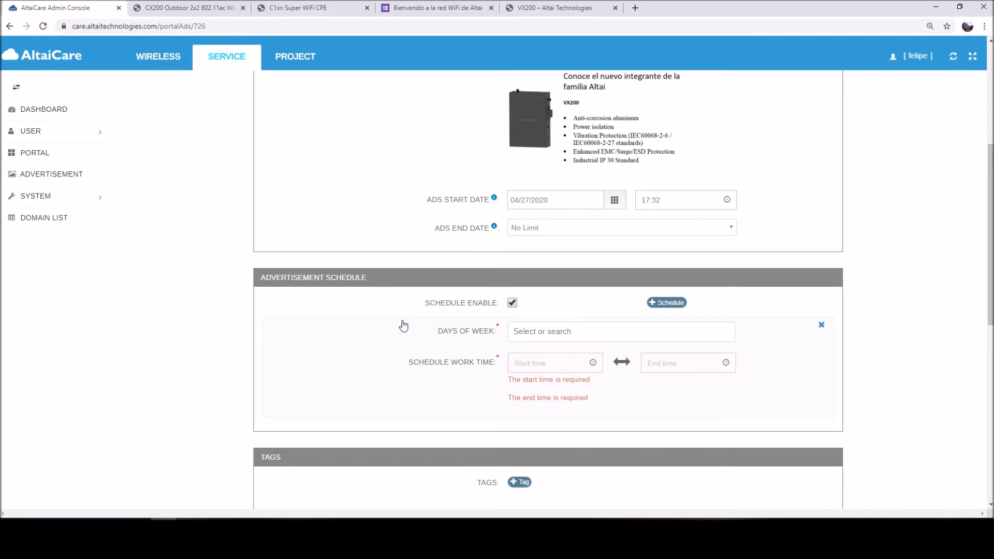
pyautogui.click(557, 339)
pyautogui.scroll(-2, 554, 390)
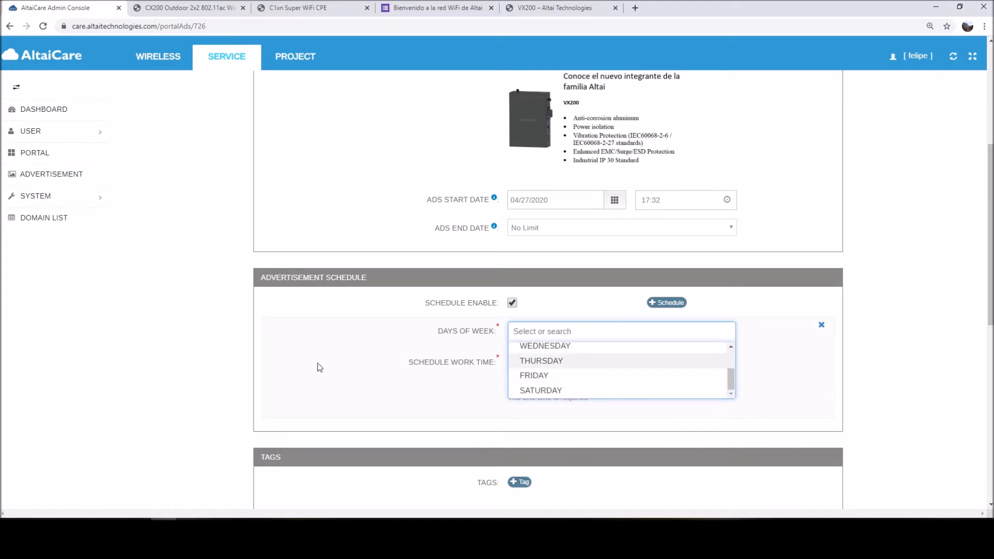
pyautogui.click(299, 330)
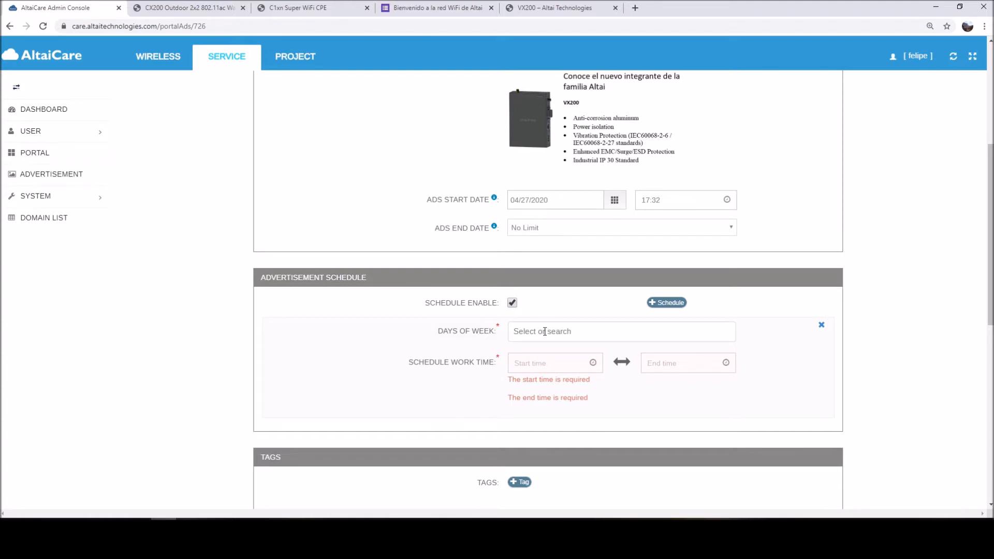
# Set the schedule work time from 8:00 to 17:00 and disable the advertisement schedule again
pyautogui.click(593, 363)
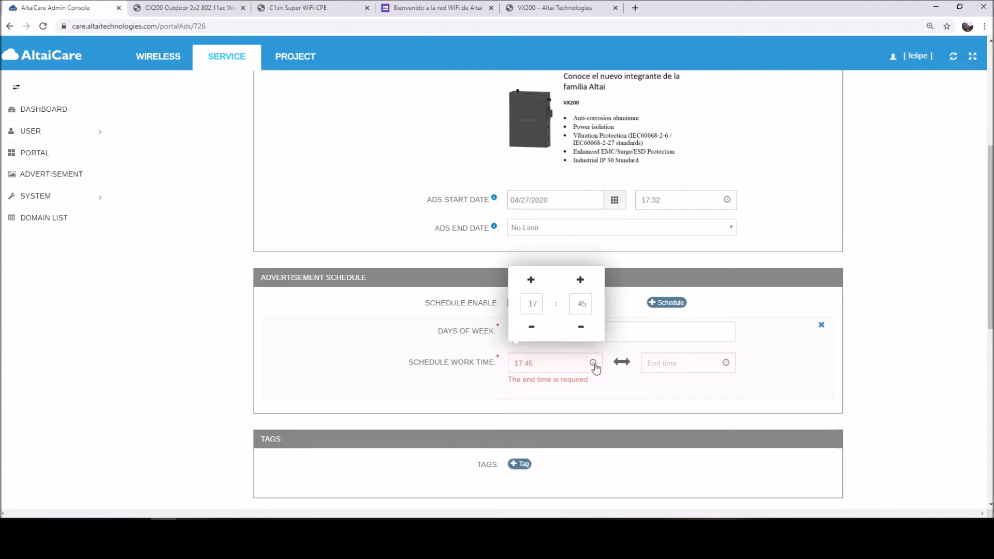
pyautogui.doubleClick(530, 306)
pyautogui.write('8')
pyautogui.moveTo(571, 306); pyautogui.dragTo(599, 305)
pyautogui.write('00')
pyautogui.click(669, 361)
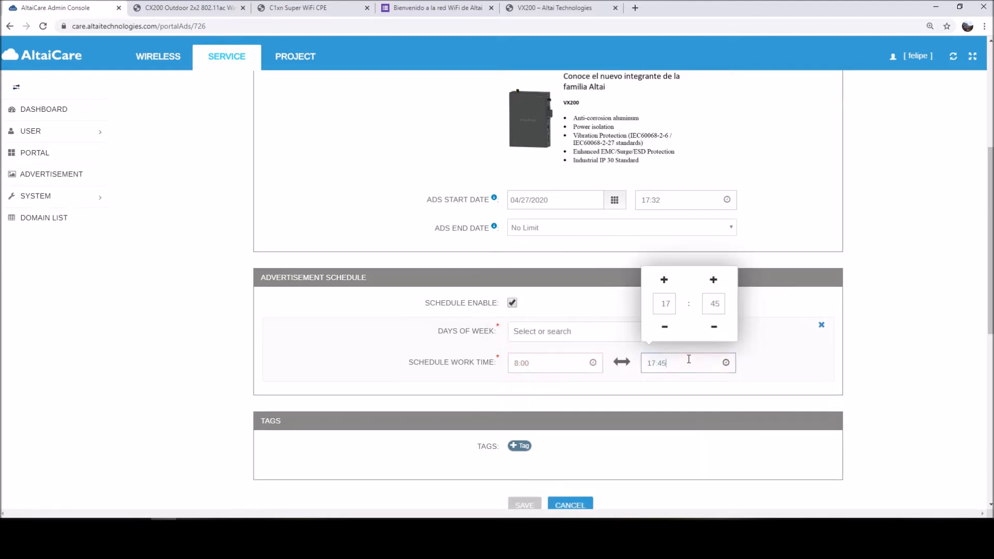
pyautogui.moveTo(706, 306); pyautogui.dragTo(725, 310)
pyautogui.write('0')
pyautogui.click(707, 418)
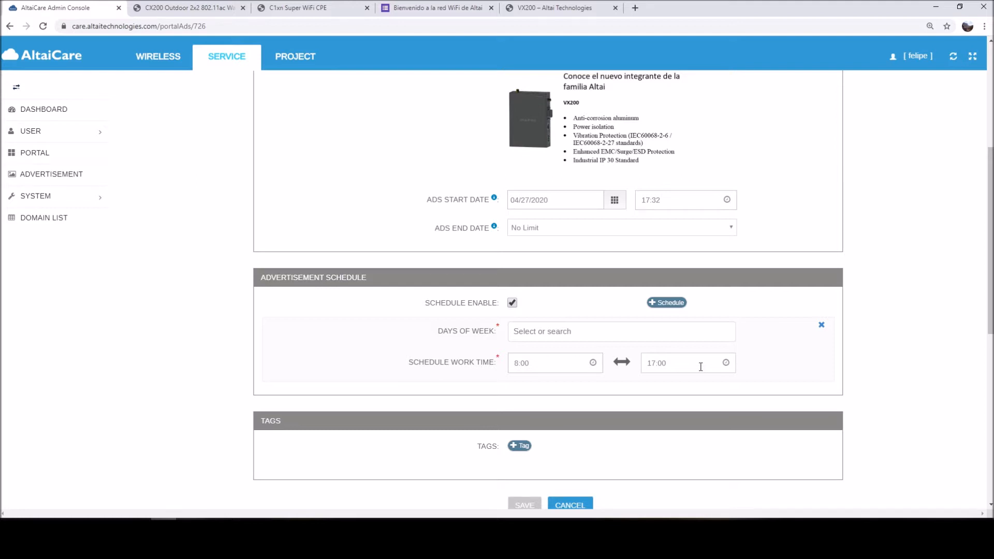
pyautogui.click(512, 303)
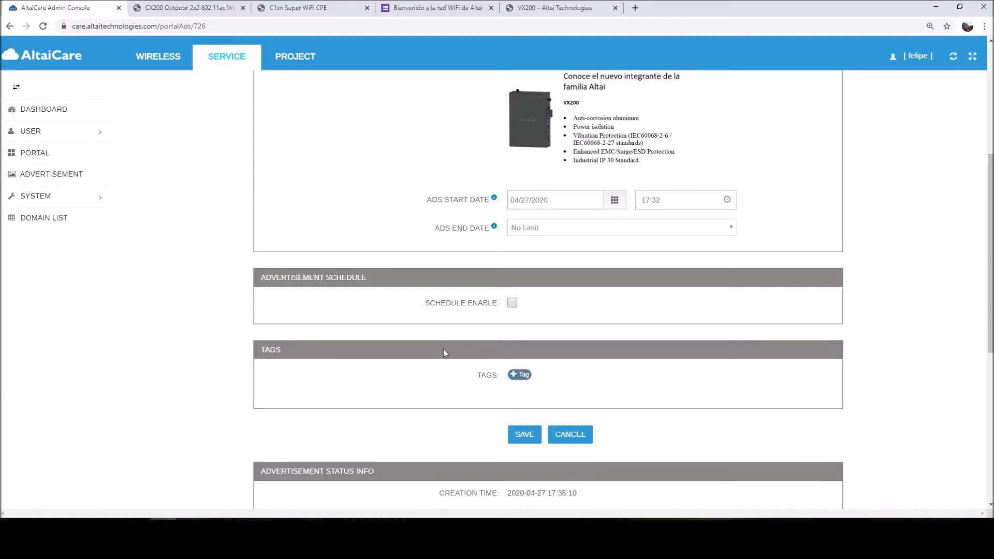
pyautogui.scroll(-1, 276, 317)
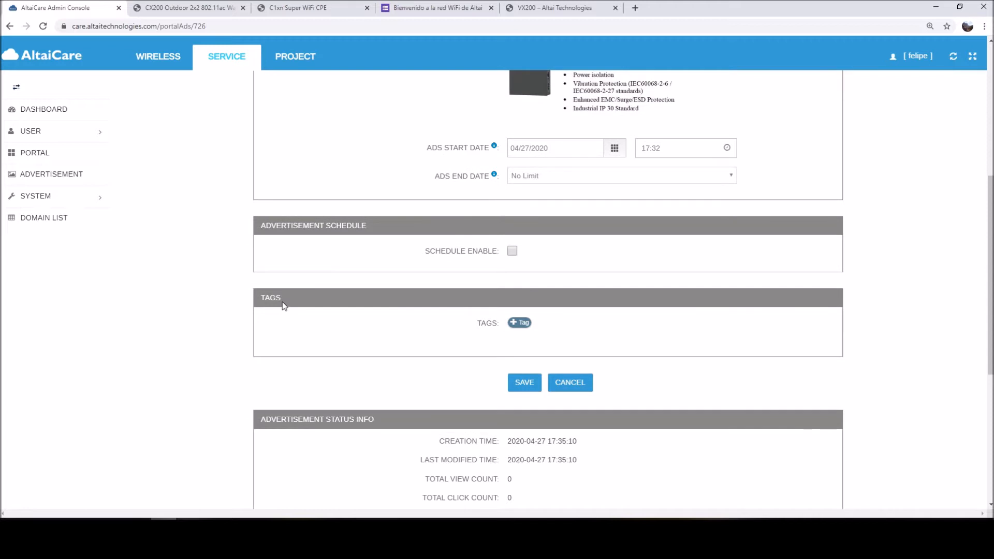
pyautogui.moveTo(260, 297); pyautogui.dragTo(277, 297)
pyautogui.click(280, 300)
pyautogui.scroll(3, 471, 319)
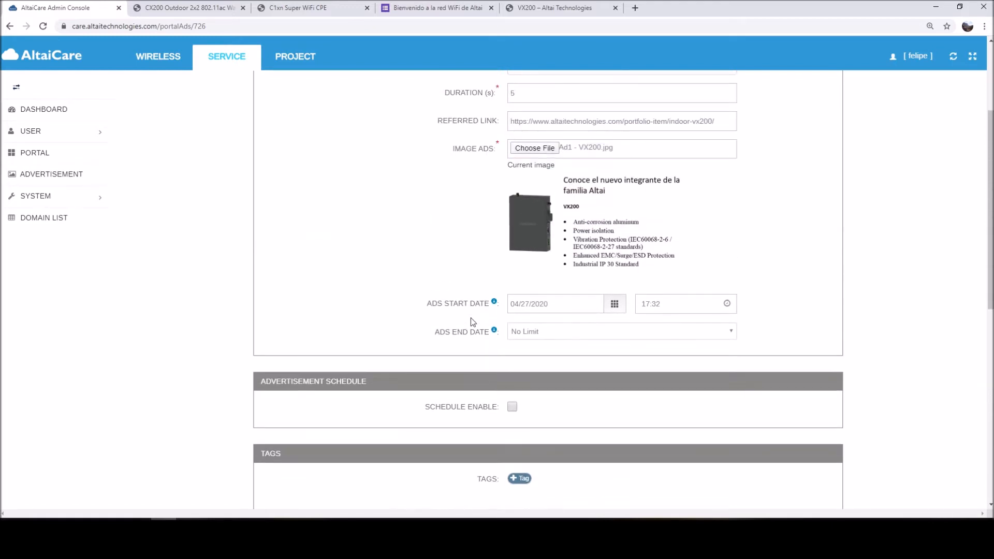
pyautogui.scroll(-3, 471, 320)
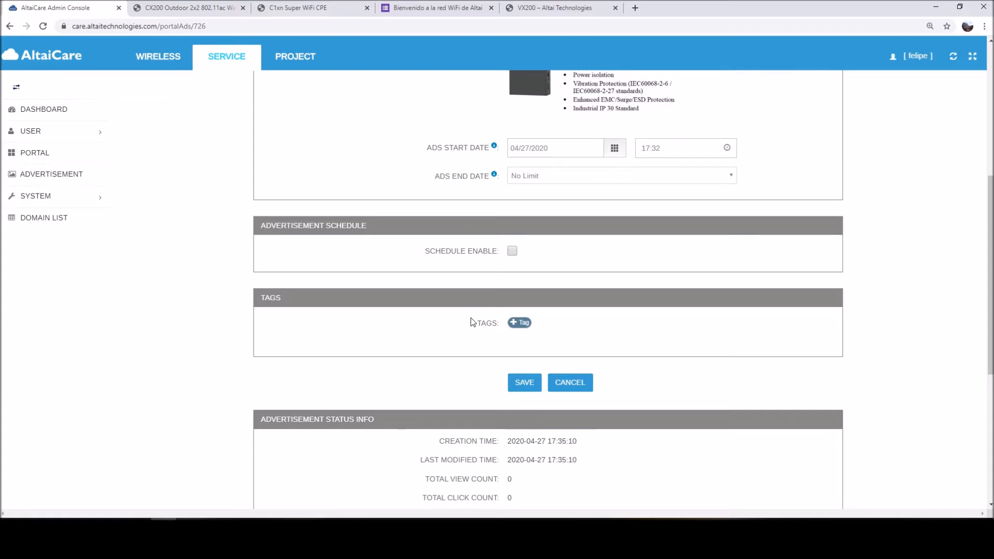
# Add a first tag to the VX200 advertisement
pyautogui.scroll(3, 472, 318)
pyautogui.scroll(-4, 472, 323)
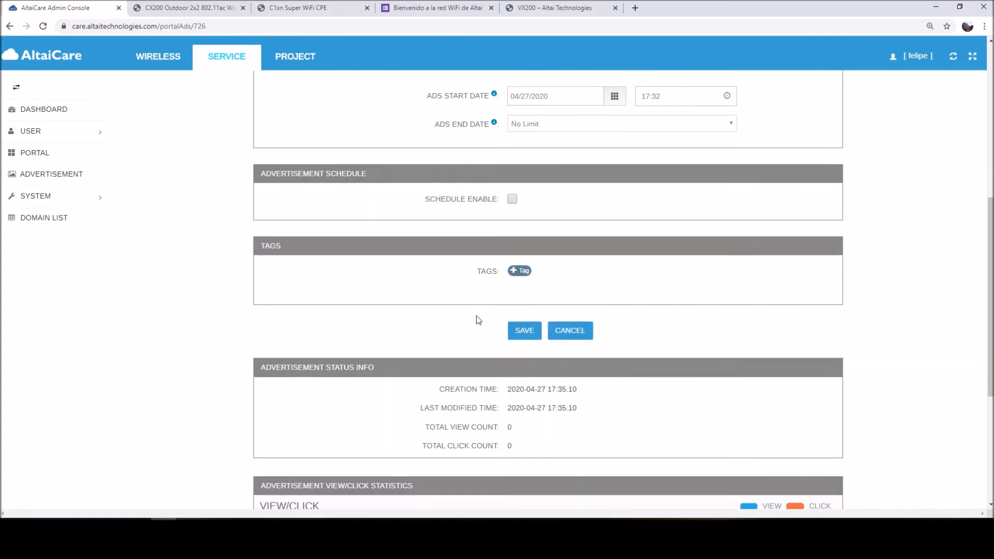
pyautogui.click(519, 270)
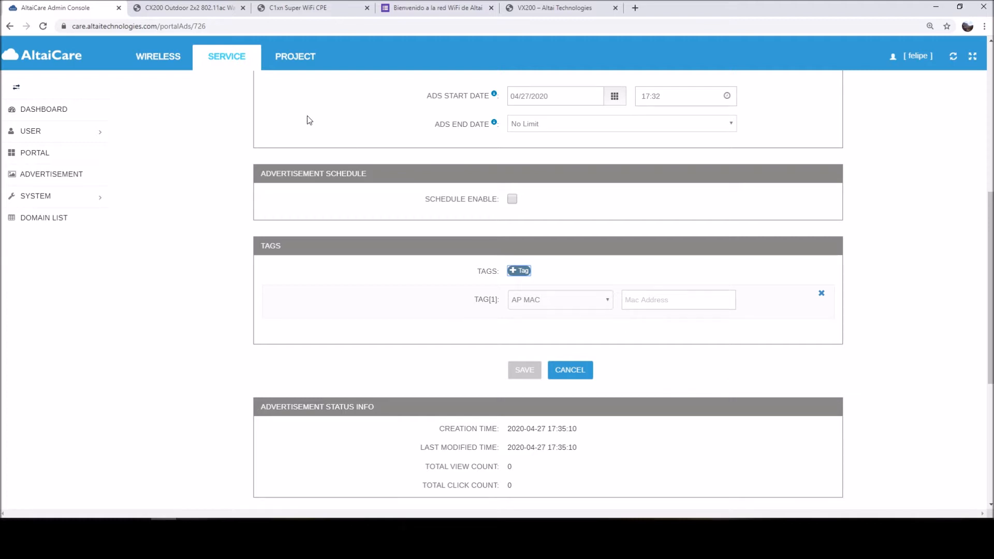
# Copy the Ethernet (eth0) MAC address from the CX200 access point's status overview
pyautogui.click(192, 10)
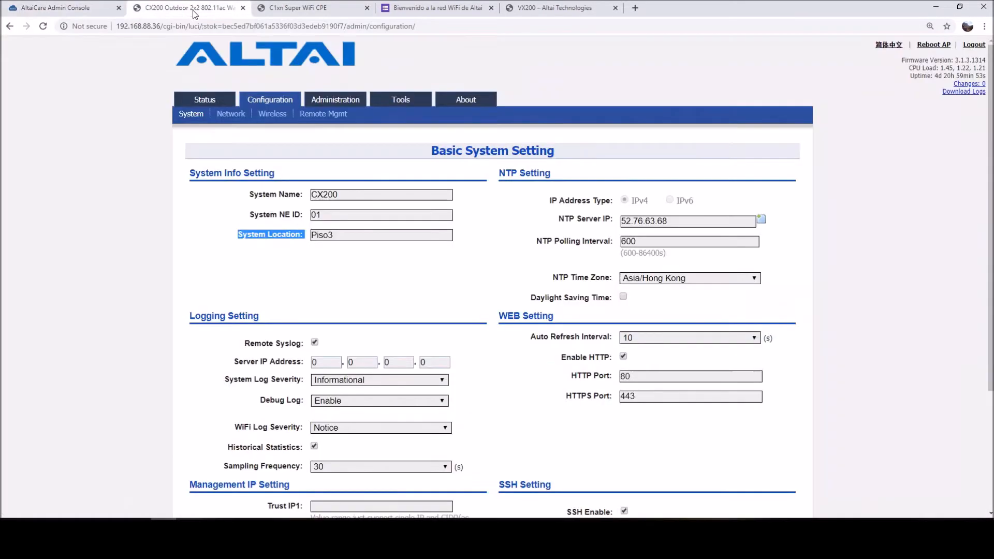
pyautogui.click(207, 103)
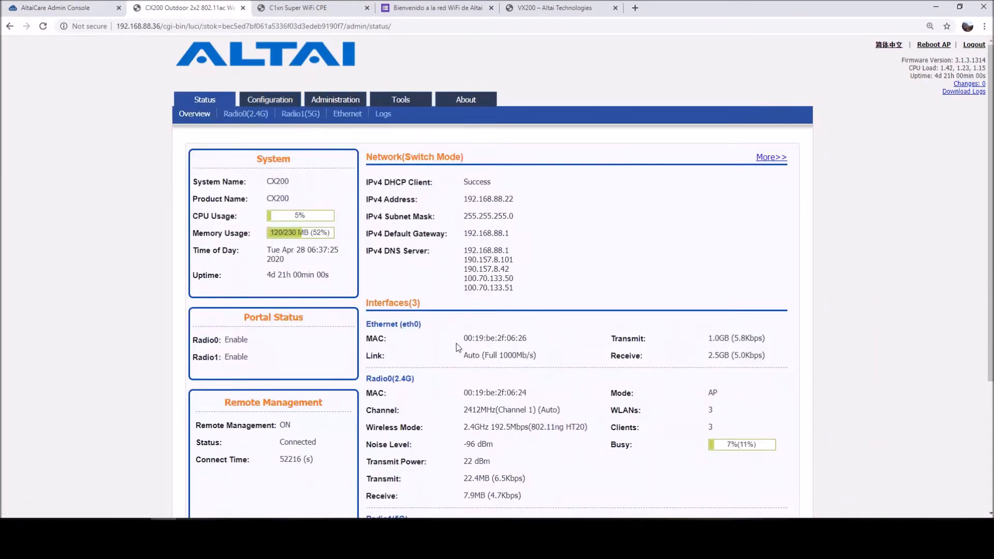
pyautogui.moveTo(529, 341); pyautogui.dragTo(465, 340)
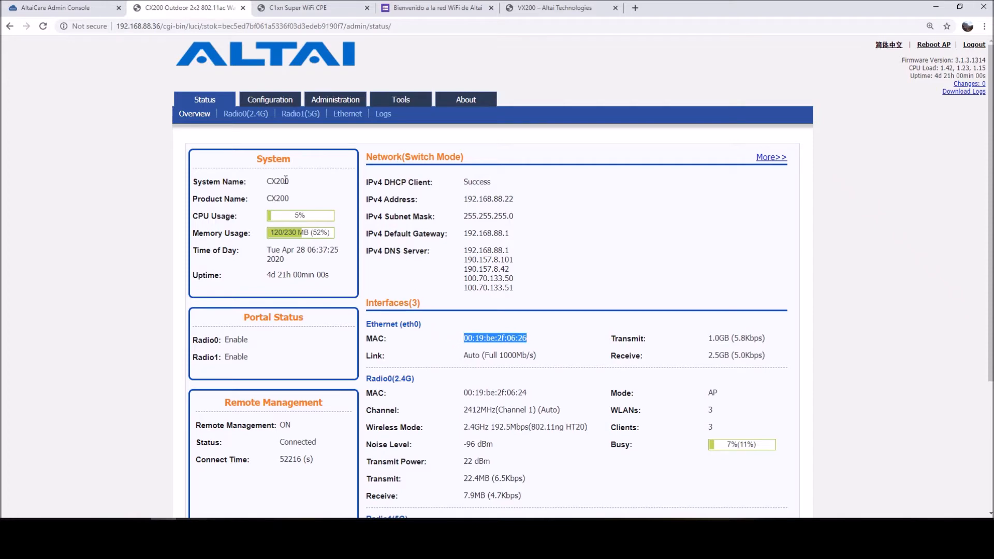
pyautogui.click(75, 7)
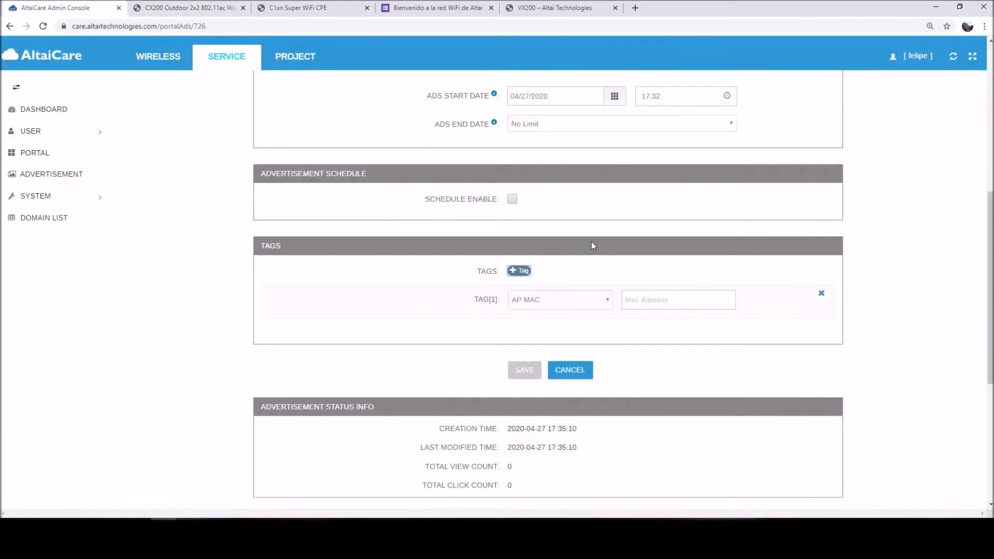
pyautogui.click(186, 8)
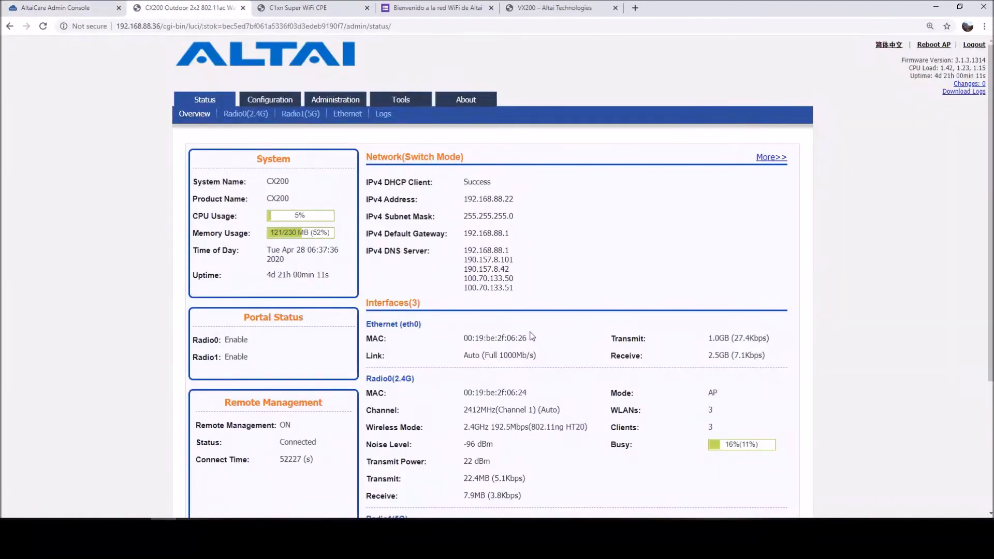
pyautogui.moveTo(531, 339); pyautogui.dragTo(465, 336)
pyautogui.hotkey('ctrl', 'c')
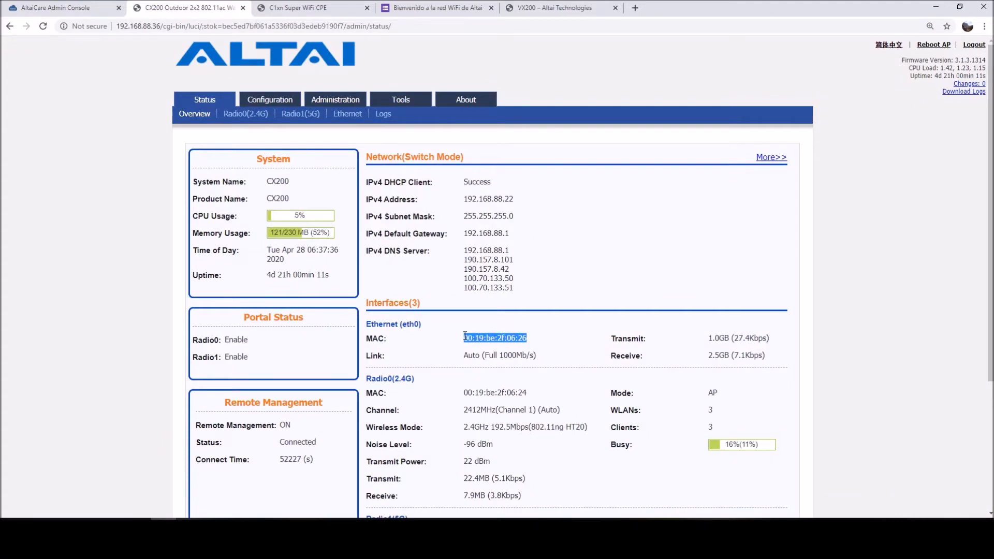
# Fill in the advertisement's AP MAC tag with the copied address 00:19:be:2f:06:26
pyautogui.click(57, 8)
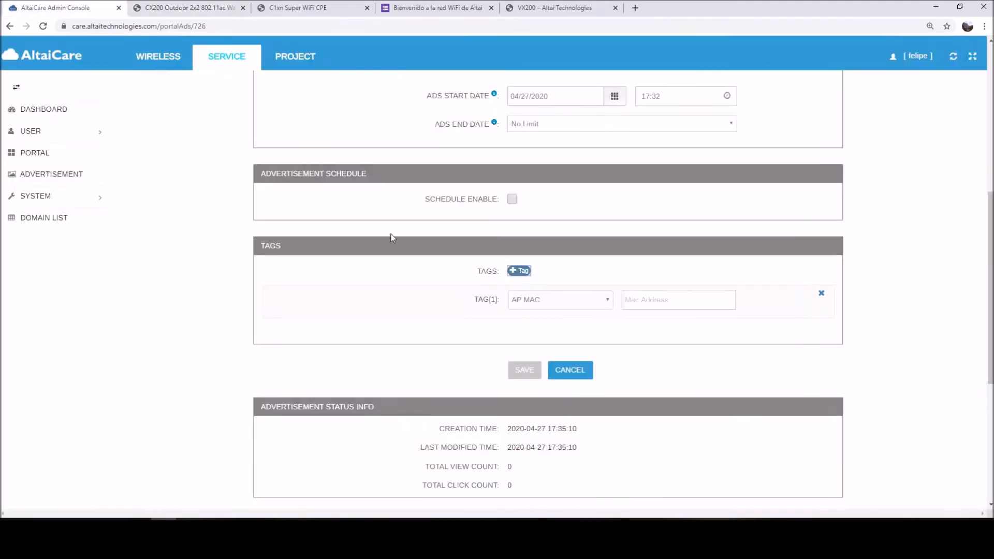
pyautogui.click(700, 301)
pyautogui.hotkey('ctrl', 'v')
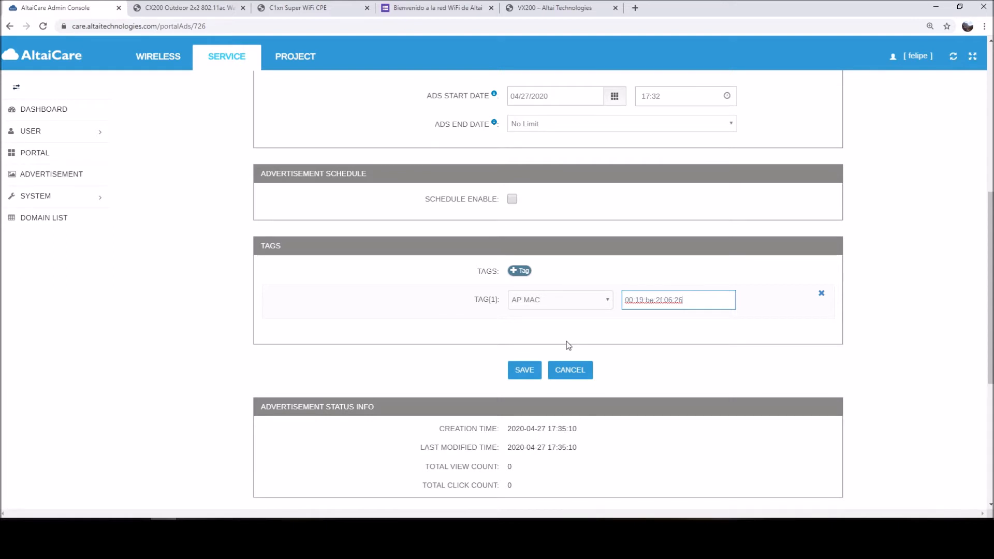
pyautogui.doubleClick(679, 300)
# Change the tag type to Age Range and look through its age options, leaving it at All
pyautogui.click(607, 303)
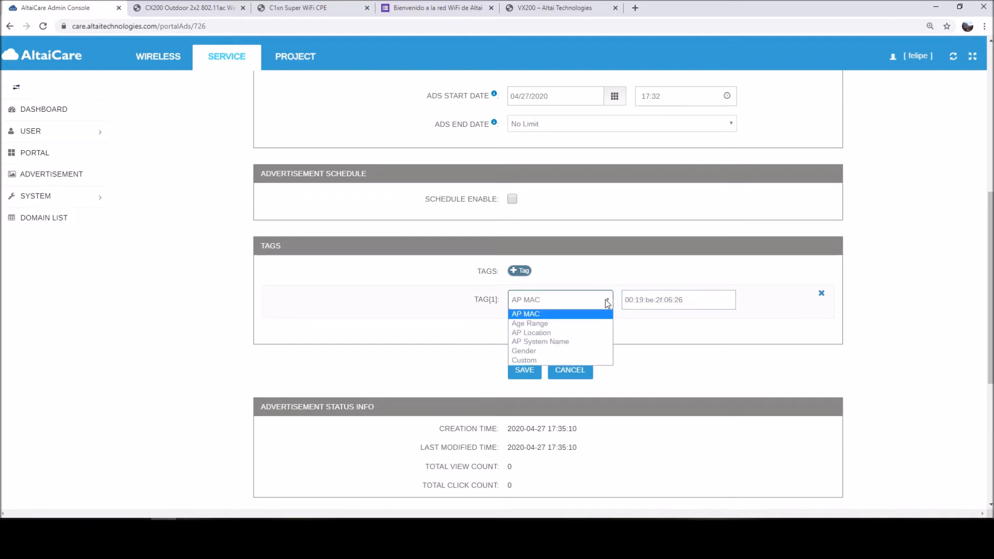
pyautogui.click(562, 324)
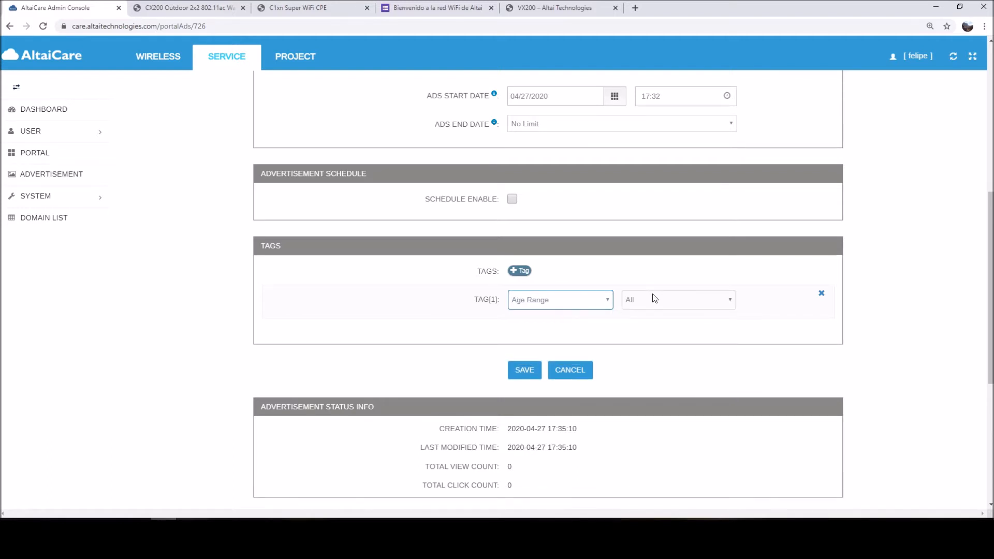
pyautogui.click(666, 303)
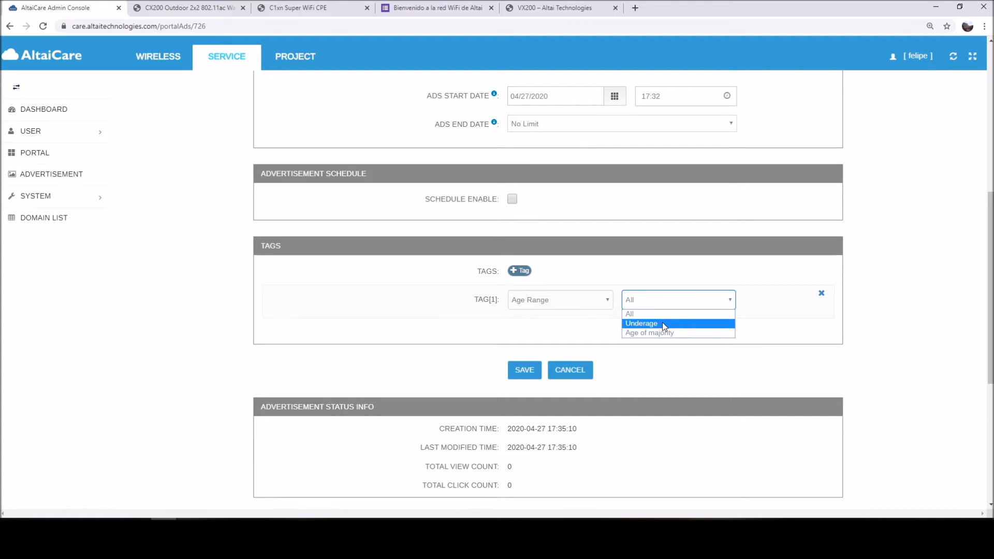
pyautogui.click(561, 327)
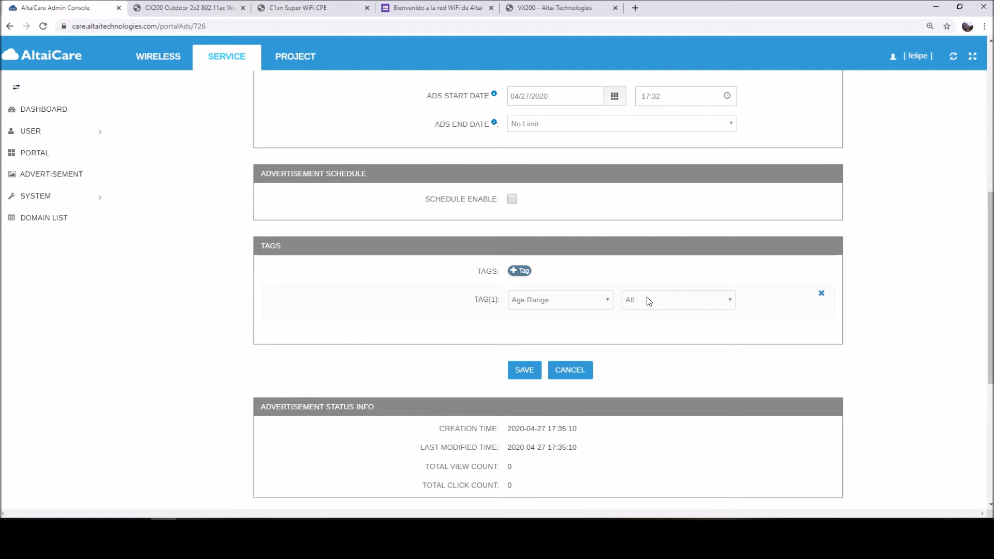
# Change the advertisement's tag type to AP Location
pyautogui.scroll(4, 585, 264)
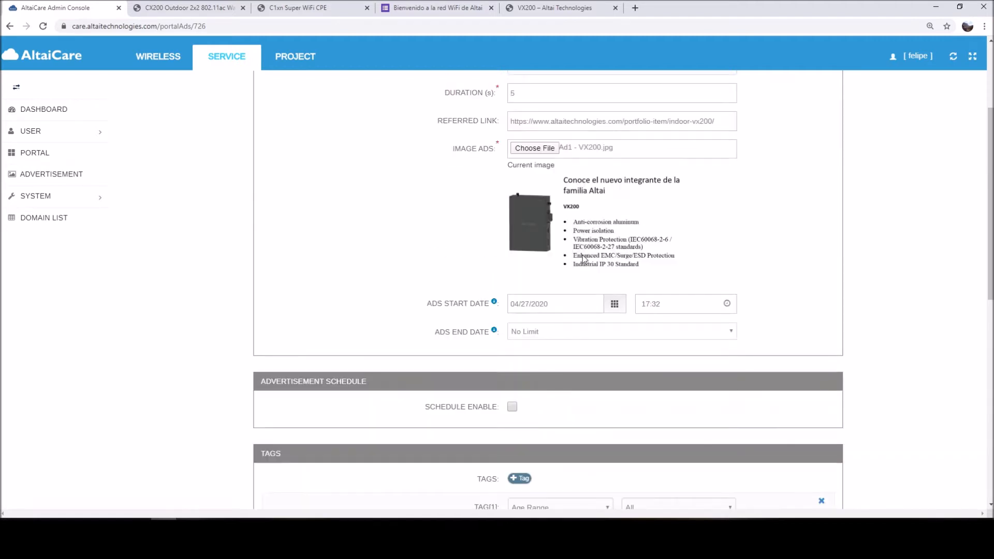
pyautogui.scroll(-5, 583, 269)
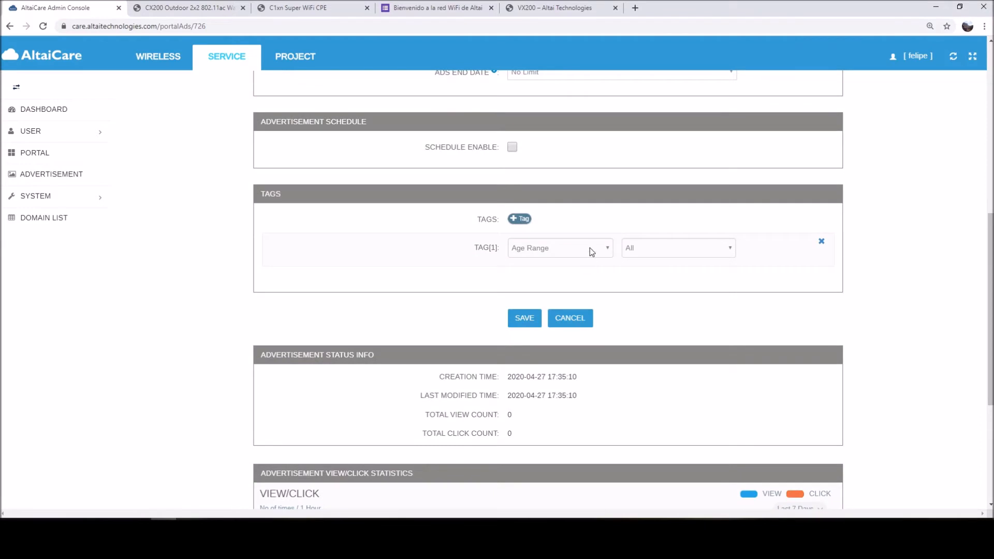
pyautogui.click(589, 248)
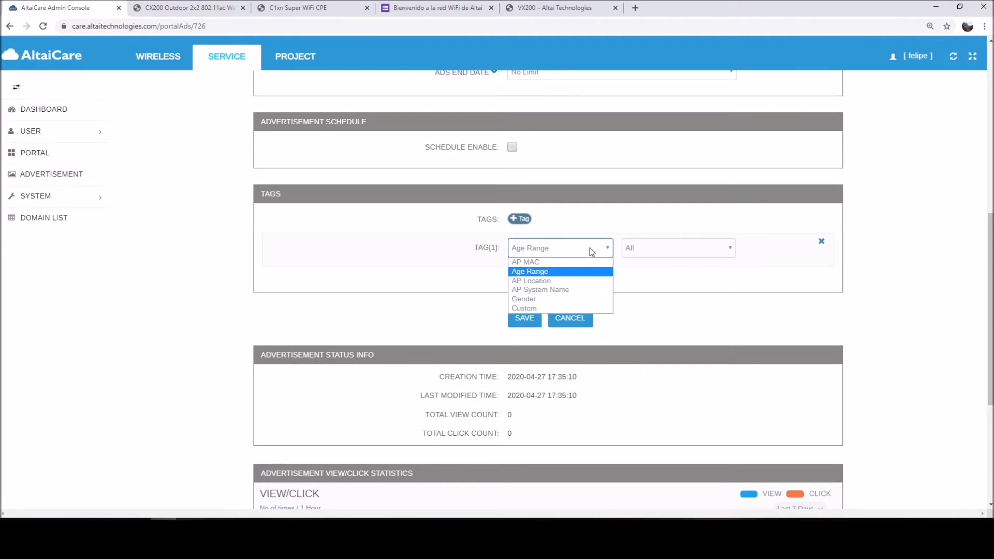
pyautogui.click(565, 284)
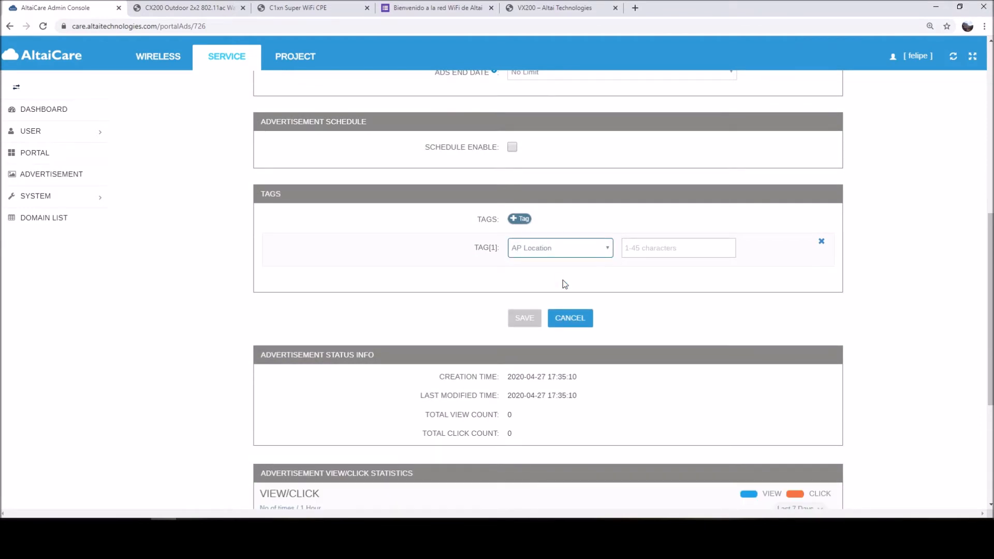
pyautogui.click(635, 252)
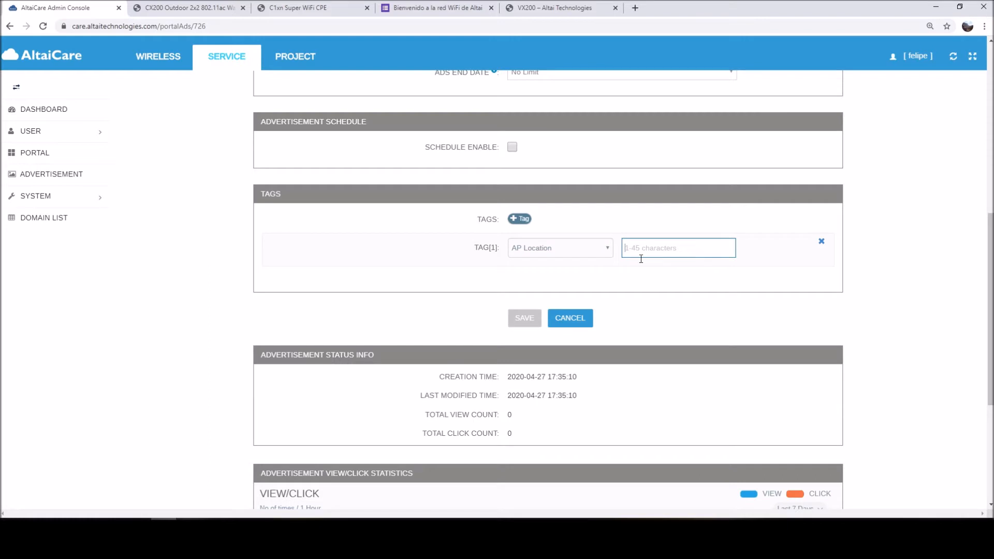
# Check the System Location in the basic system settings of the CX200 and C1xn access points
pyautogui.click(183, 9)
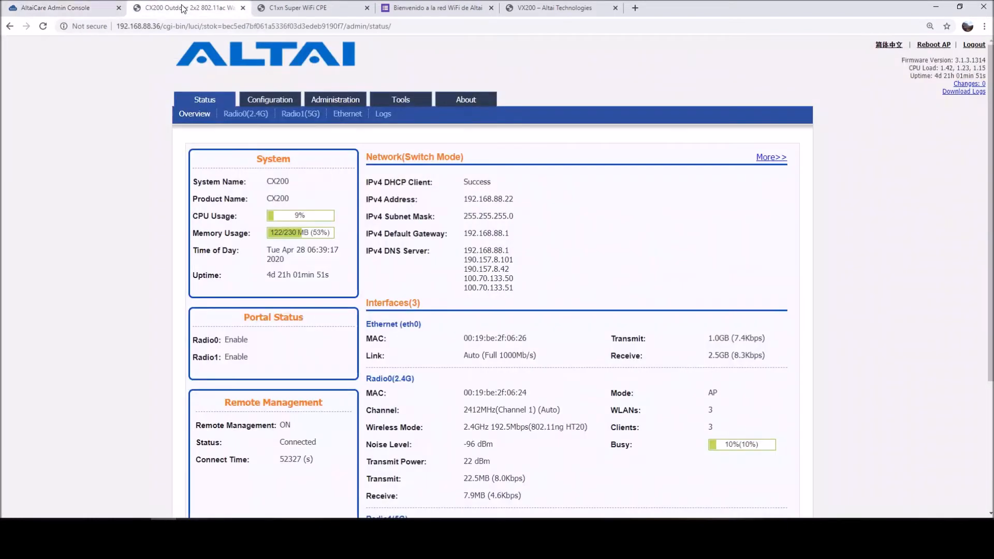
pyautogui.moveTo(271, 99)
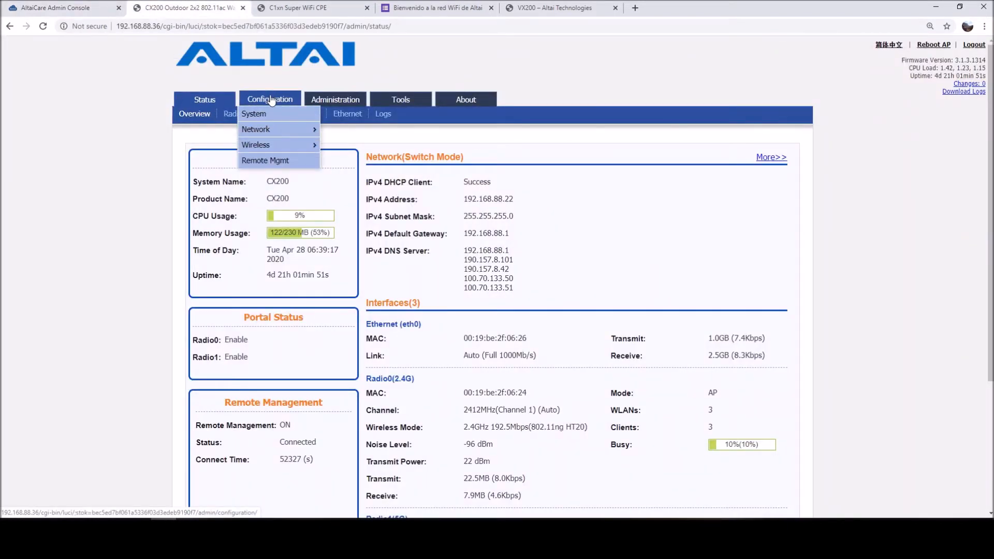
pyautogui.click(271, 99)
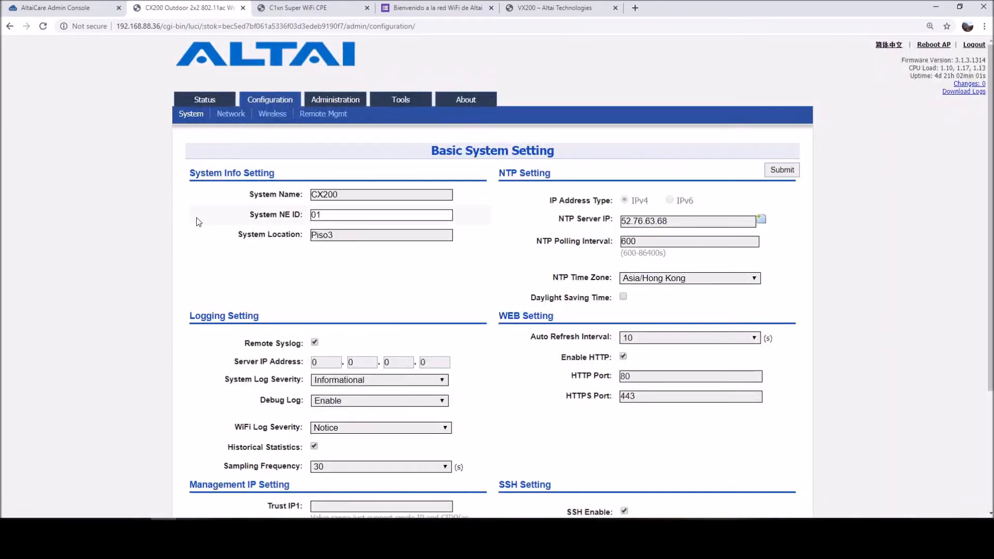
pyautogui.moveTo(238, 237); pyautogui.dragTo(304, 240)
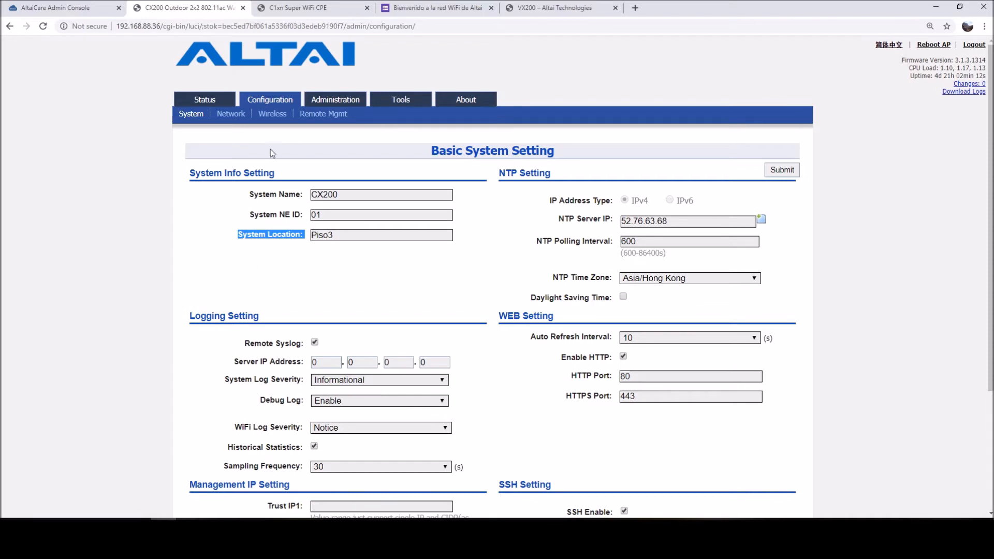
pyautogui.click(316, 10)
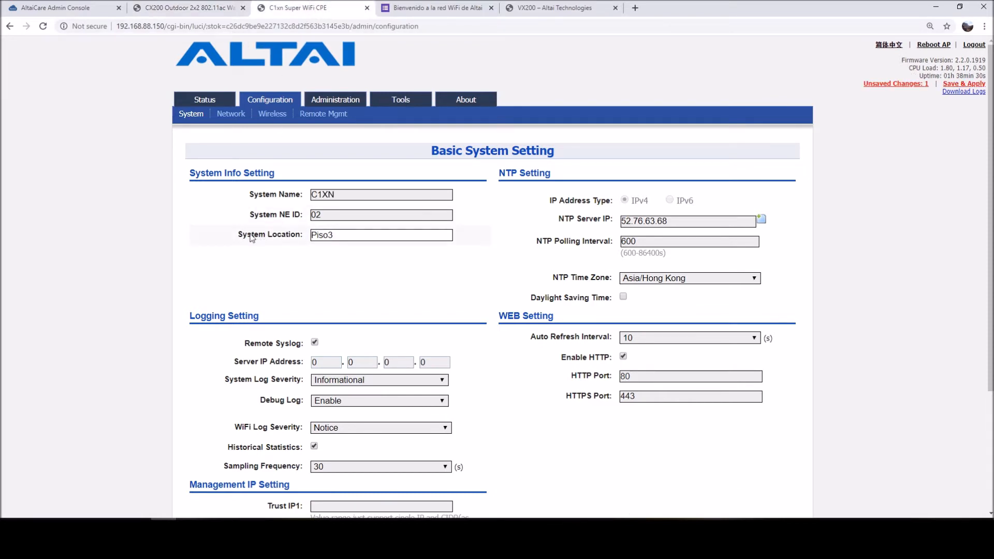
pyautogui.moveTo(236, 241); pyautogui.dragTo(301, 241)
# Enter Piso3 as the AP Location value of the advertisement's tag
pyautogui.click(97, 13)
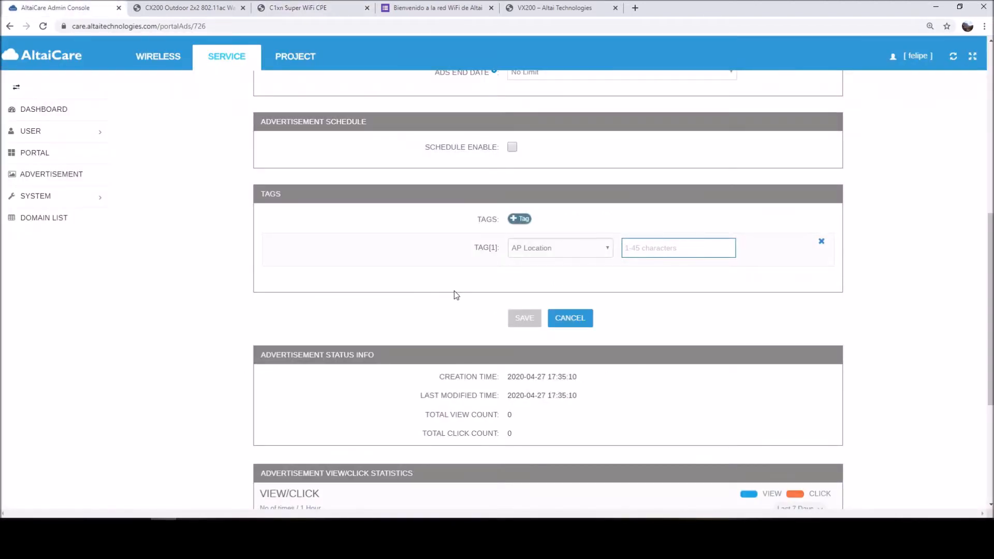
pyautogui.write('Piso3')
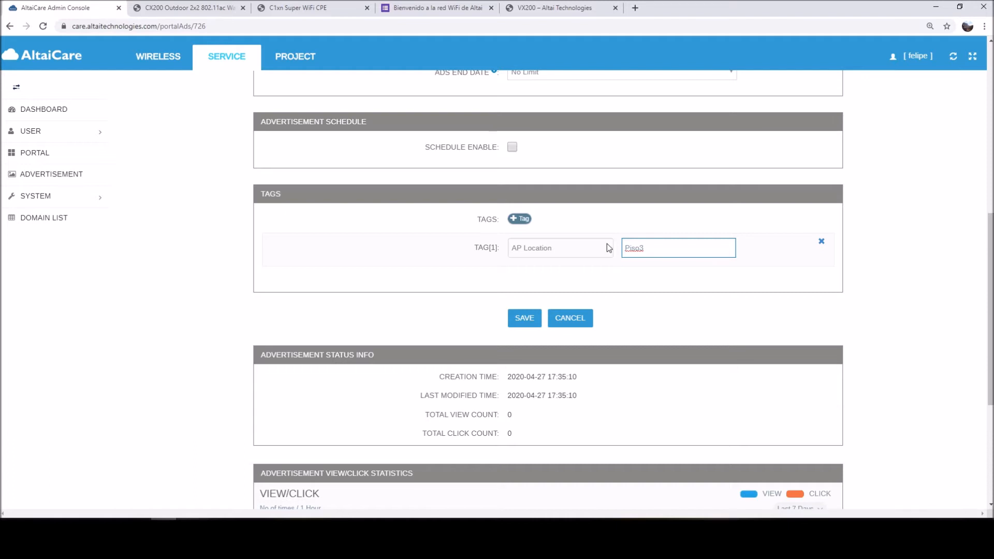
# Change the advertisement's tag type to AP System Name
pyautogui.click(607, 244)
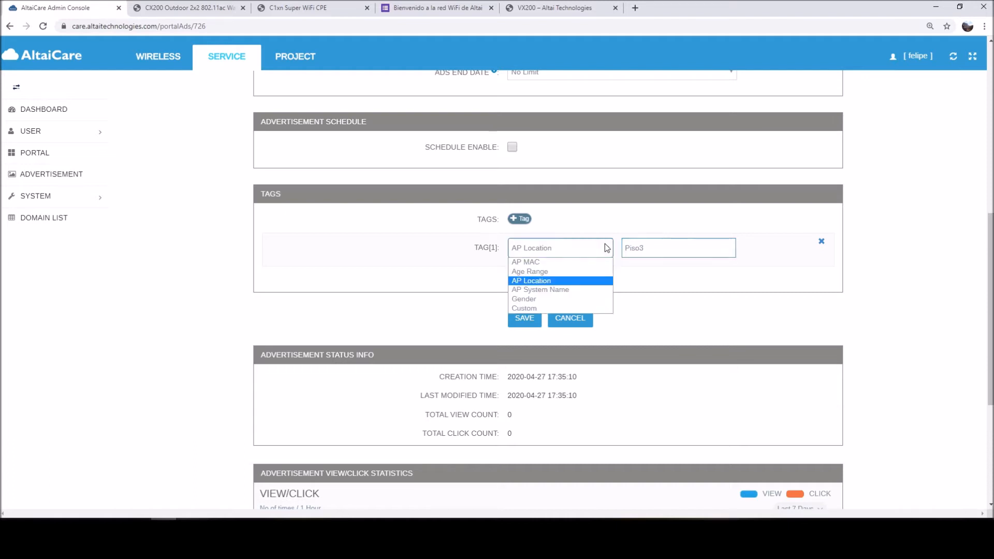
pyautogui.click(527, 292)
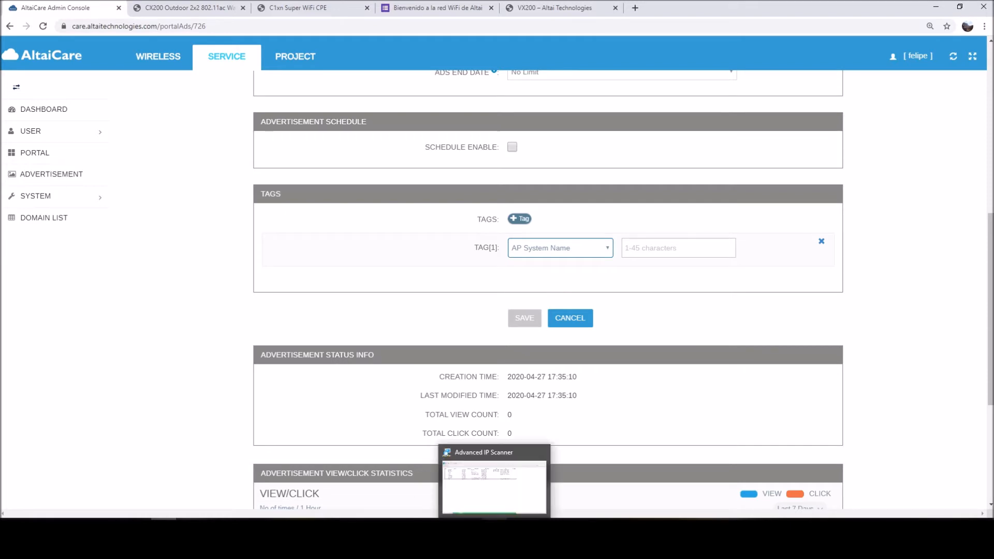
pyautogui.click(495, 529)
pyautogui.click(231, 263)
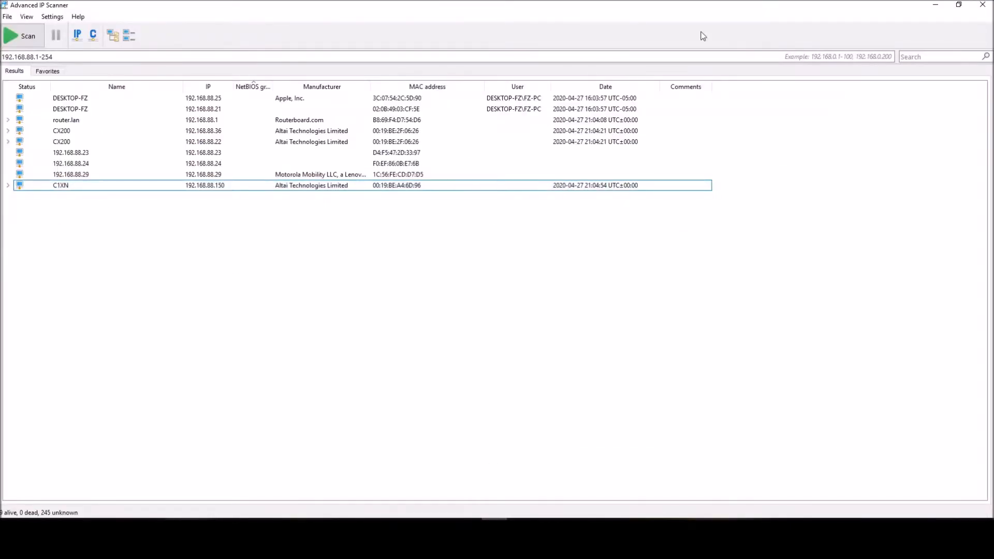
pyautogui.click(935, 7)
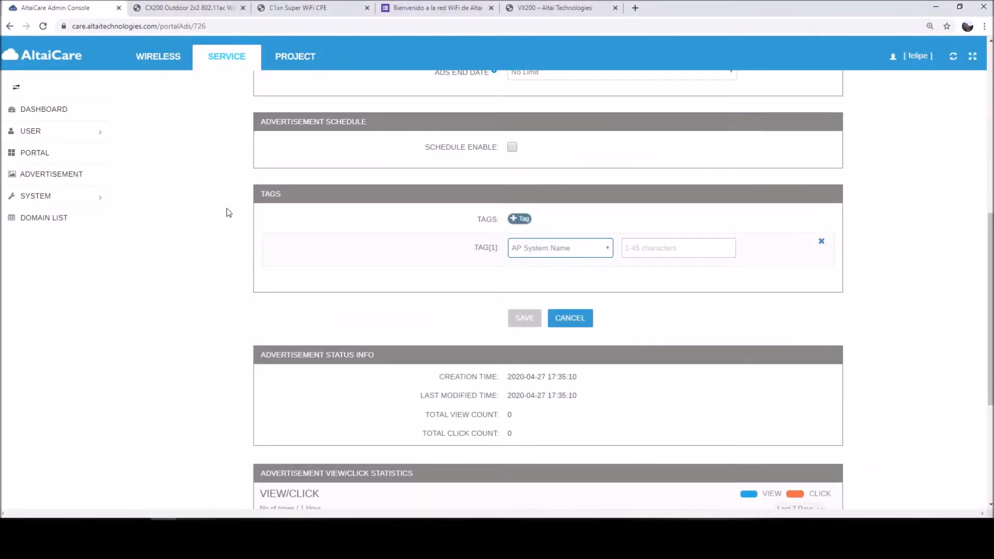
# Check the System Name in the system settings of the CX200 and C1xn access points and return to the advertisement
pyautogui.click(189, 7)
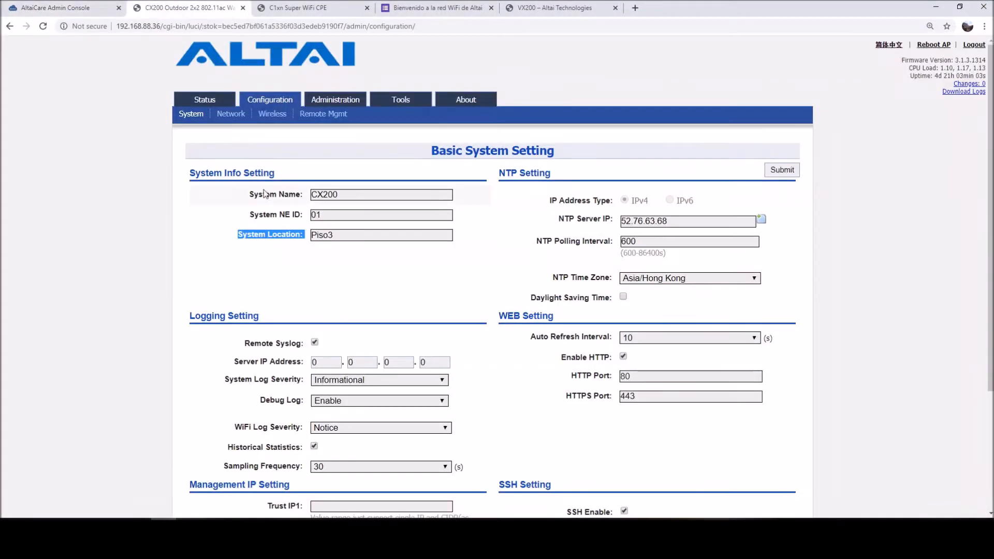
pyautogui.moveTo(249, 195); pyautogui.dragTo(301, 196)
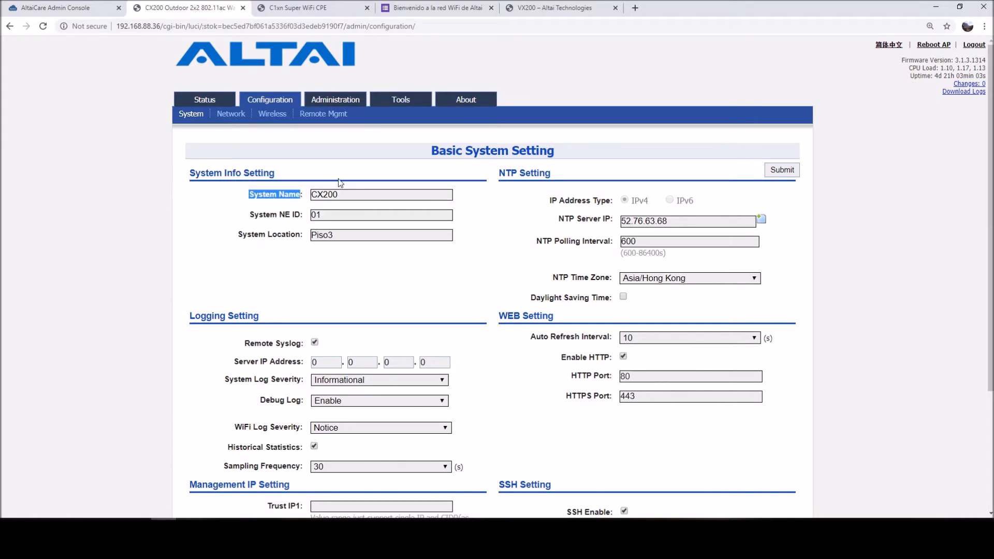
pyautogui.doubleClick(314, 195)
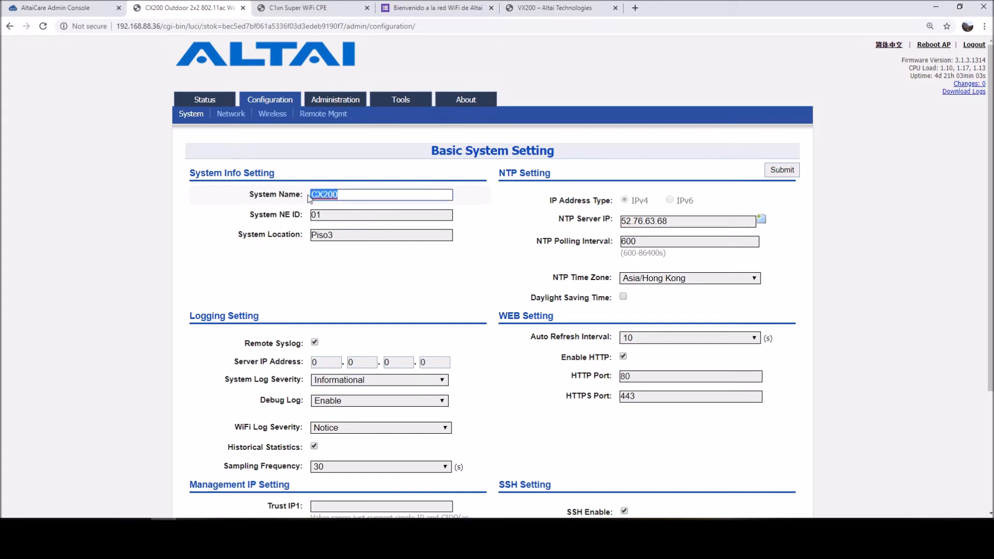
pyautogui.click(293, 9)
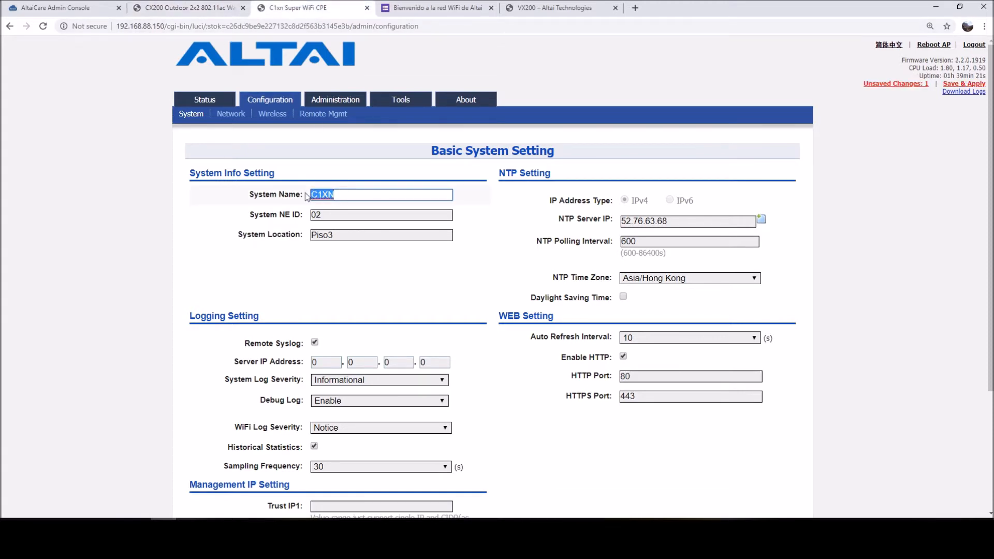
pyautogui.click(74, 5)
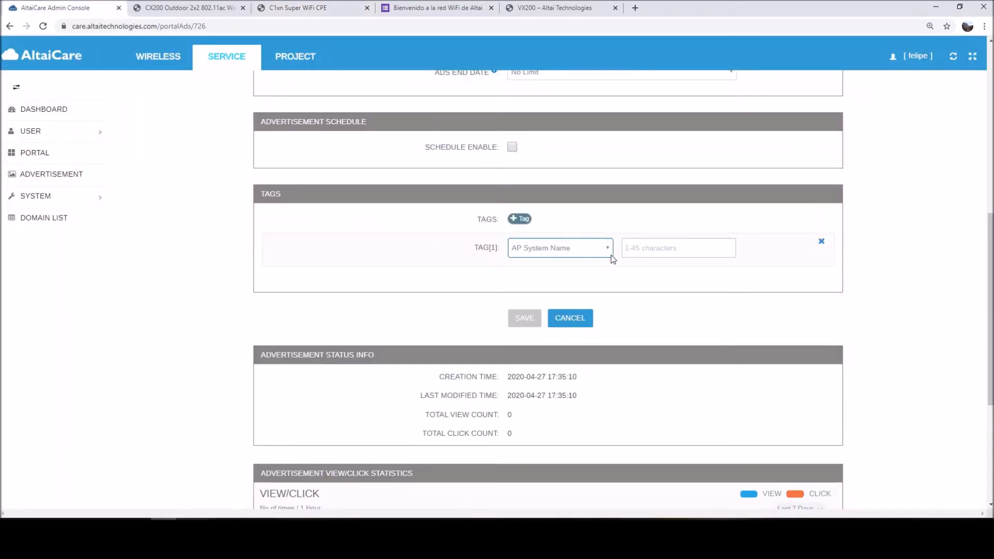
# Enter CX200 as the tag's AP System Name, and change the tag type to Gender to view its options
pyautogui.click(639, 250)
pyautogui.write('CX200')
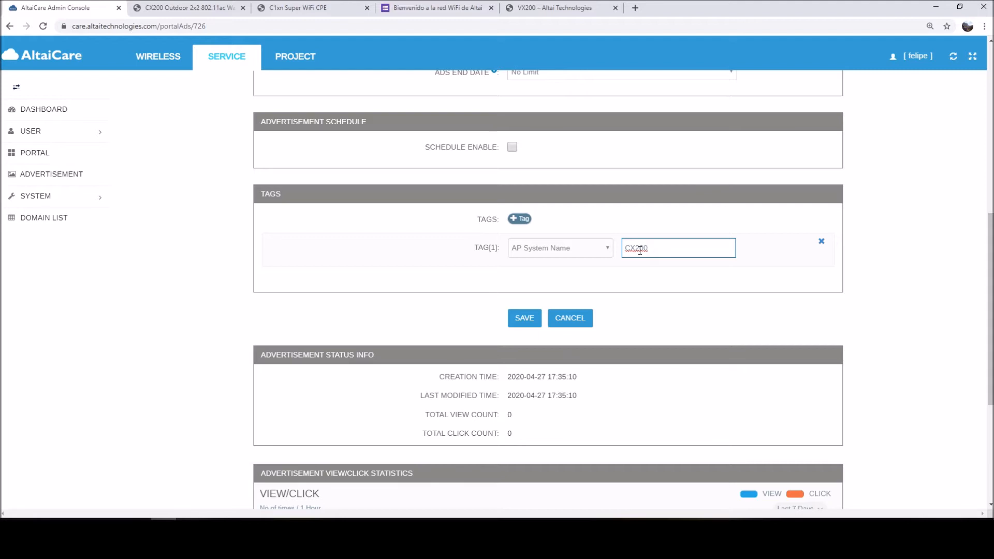
pyautogui.click(591, 250)
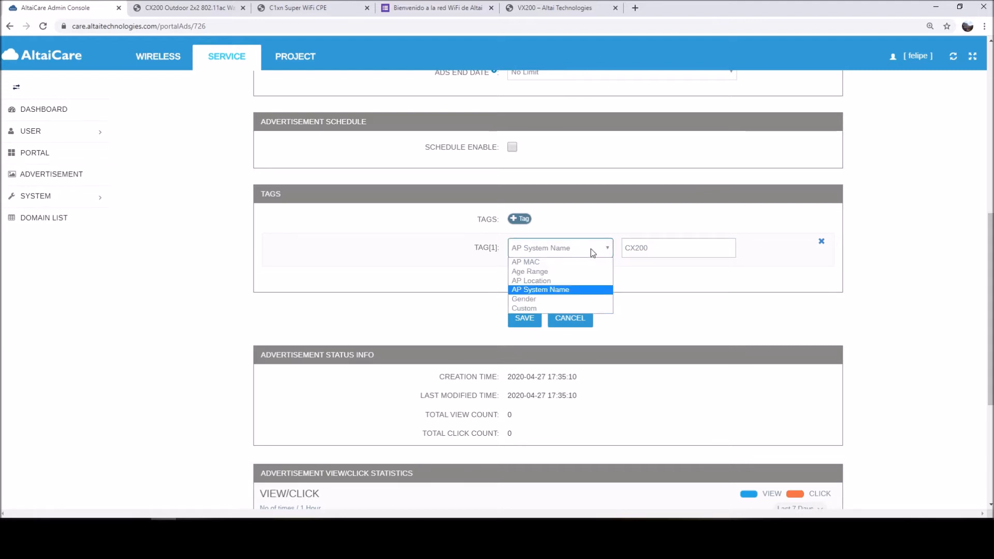
pyautogui.click(547, 300)
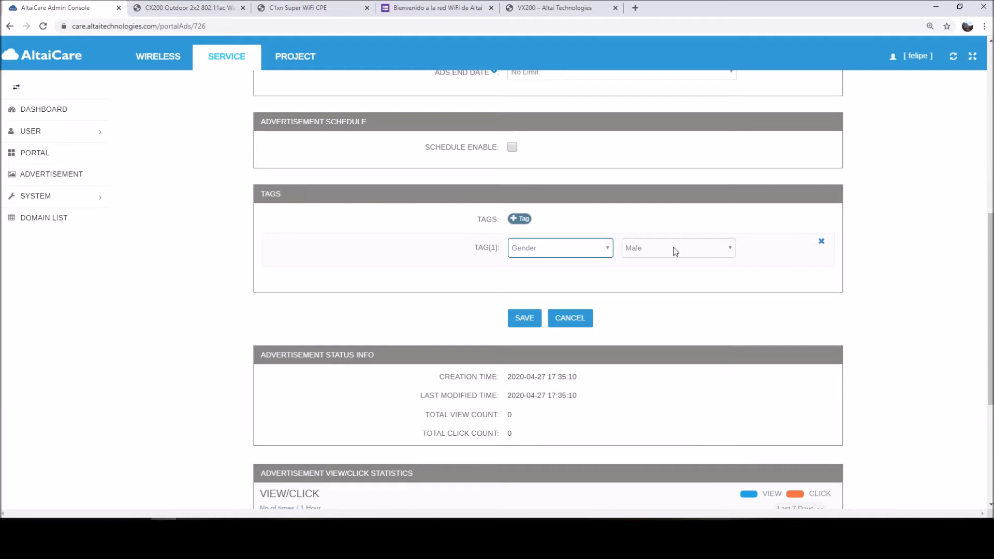
pyautogui.click(676, 251)
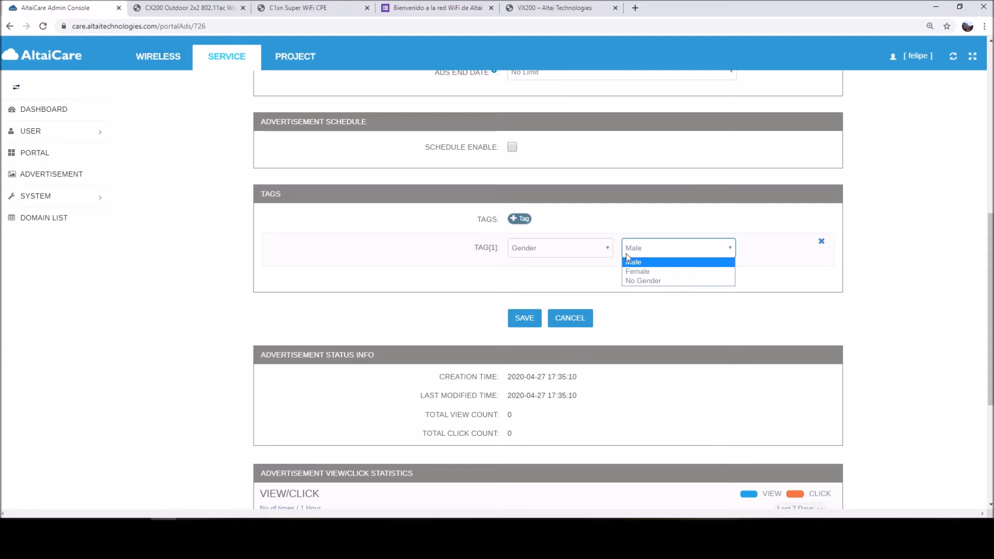
# Change the advertisement's tag type to Custom
pyautogui.click(566, 250)
pyautogui.click(566, 251)
pyautogui.click(563, 309)
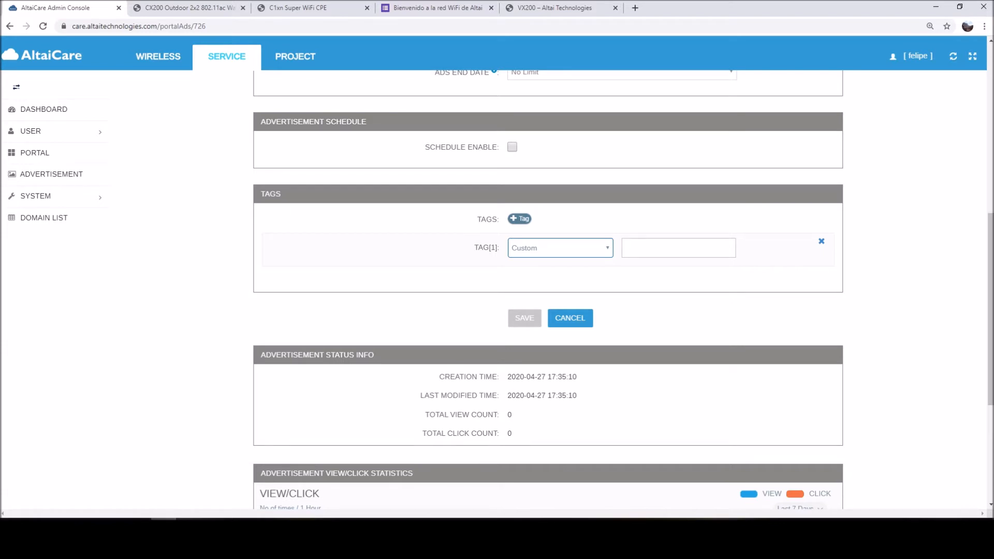
# Switch to the Excel workbook and copy the custom tag vx200 of the Lanzamiento VX200 ad
pyautogui.click(545, 530)
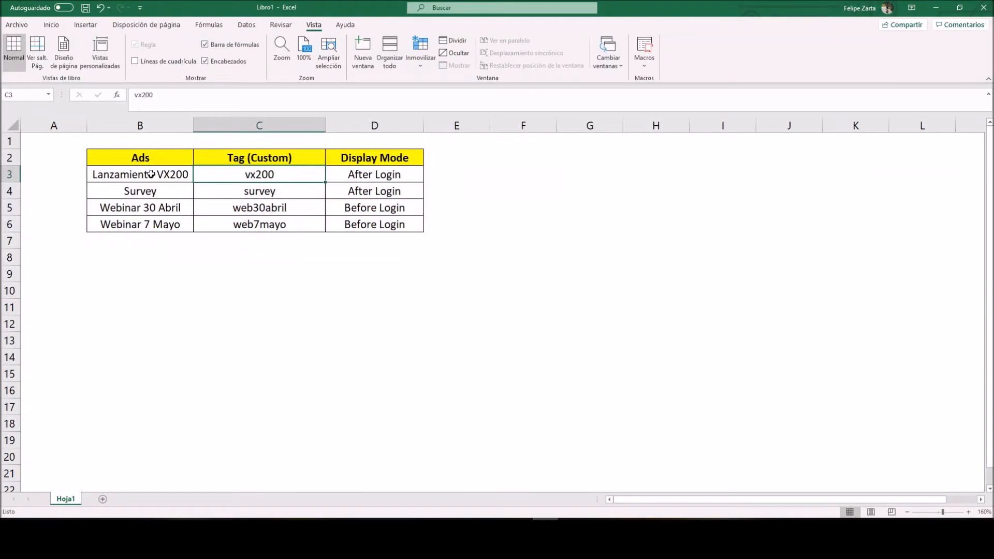
pyautogui.click(151, 174)
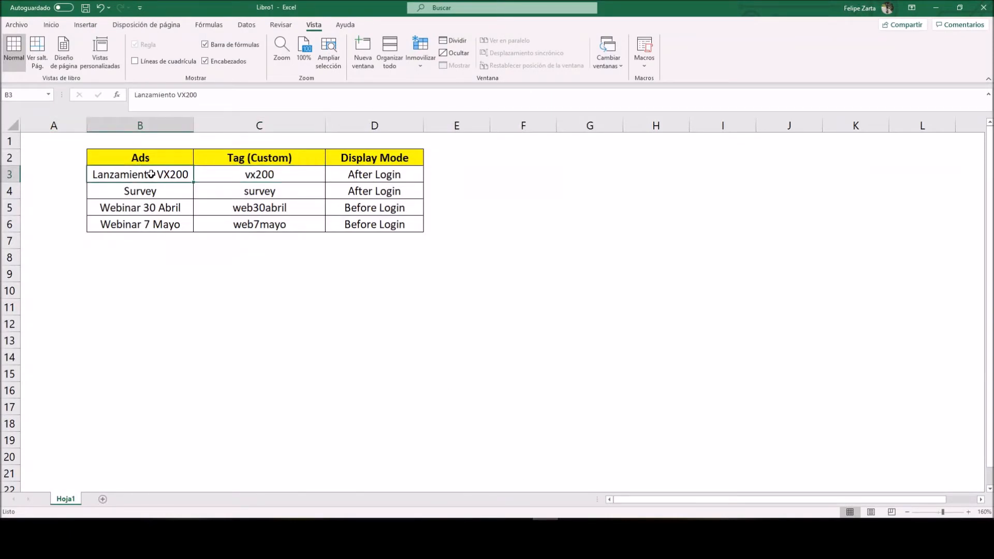
pyautogui.click(246, 178)
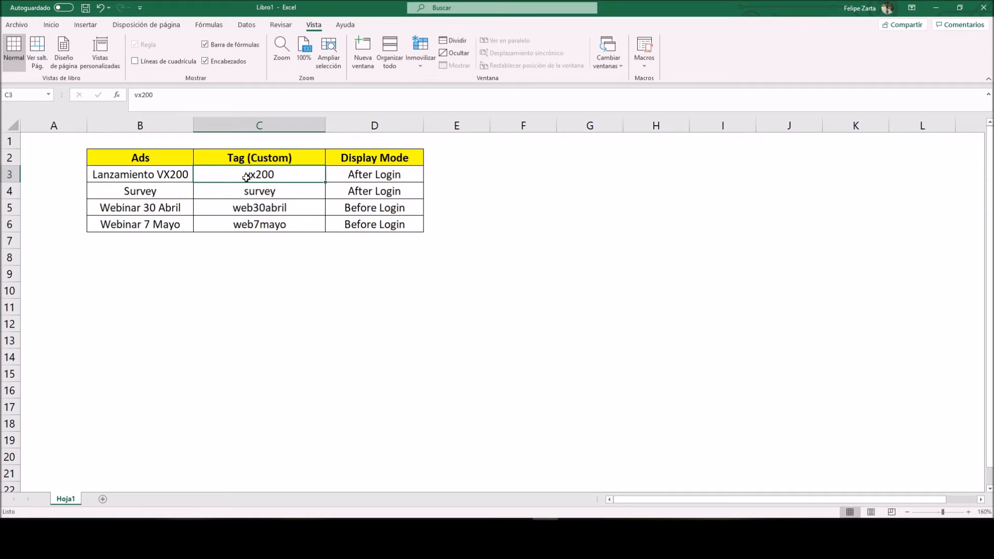
pyautogui.moveTo(155, 95); pyautogui.dragTo(128, 101)
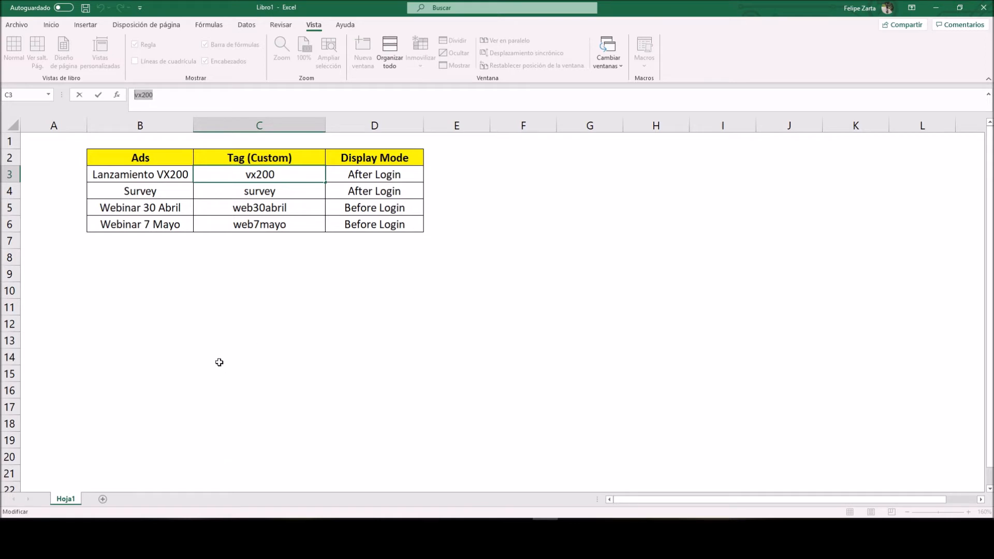
pyautogui.rightClick(149, 95)
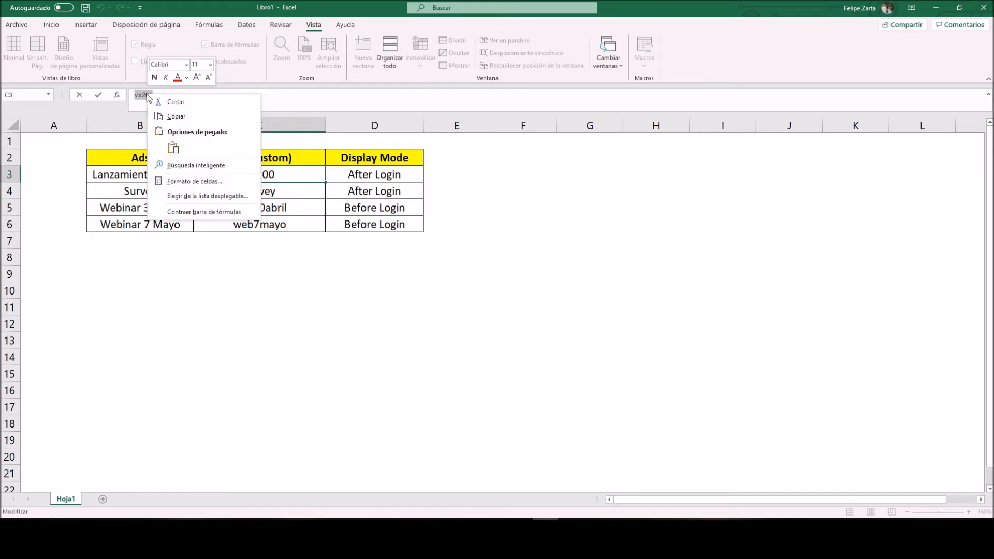
pyautogui.click(171, 116)
pyautogui.press('Escape')
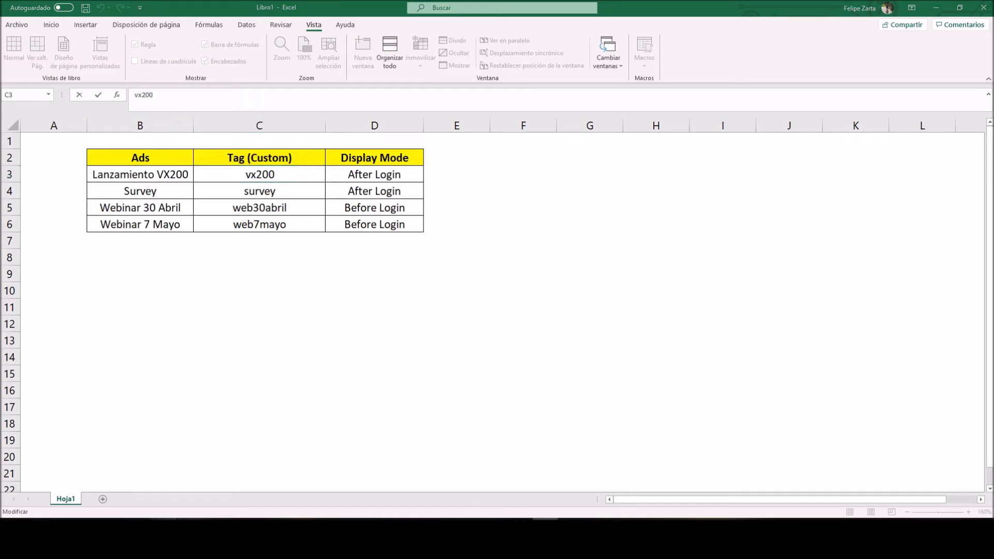
# Back in AltaiCare, paste vx200 as the custom tag value and save the advertisement
pyautogui.hotkey('alt', 'Tab')
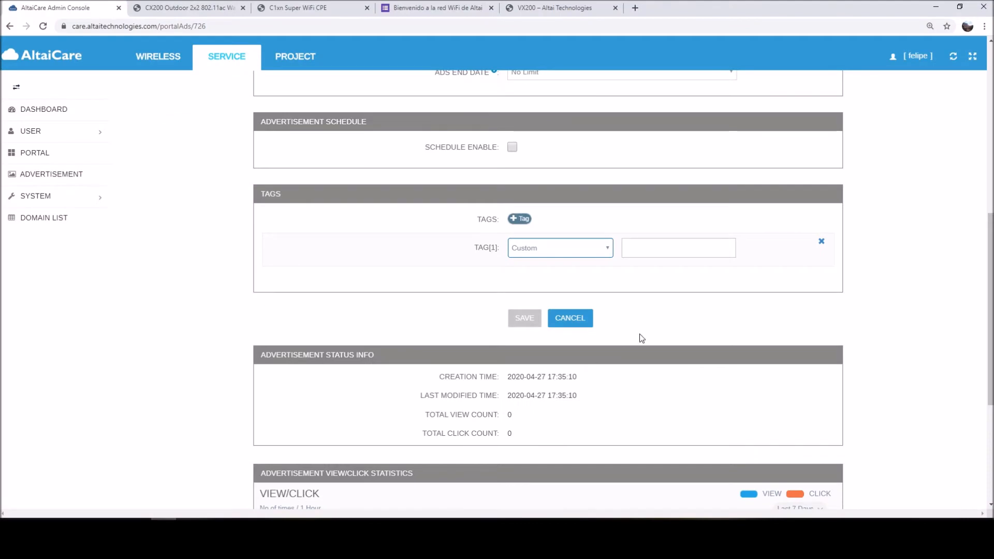
pyautogui.click(686, 242)
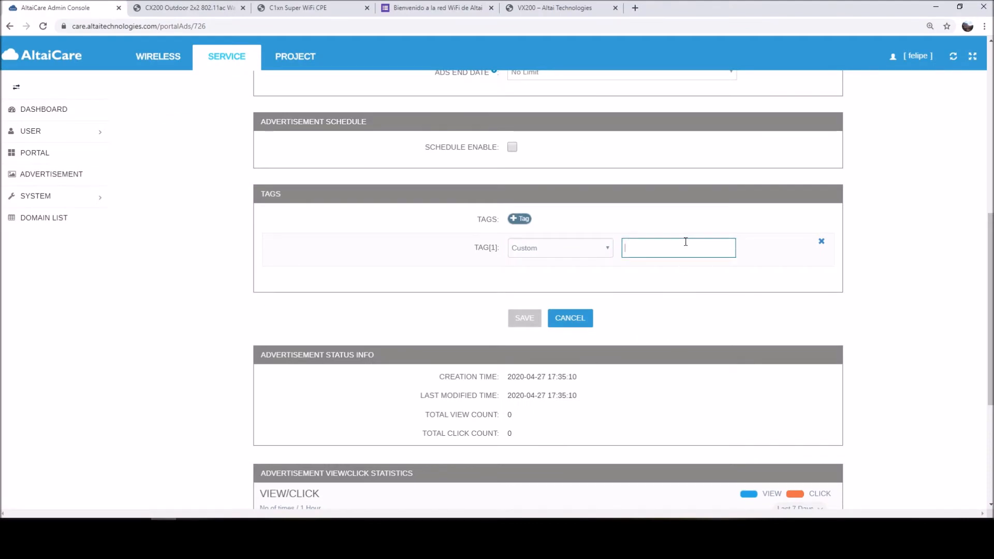
pyautogui.hotkey('ctrl', 'v')
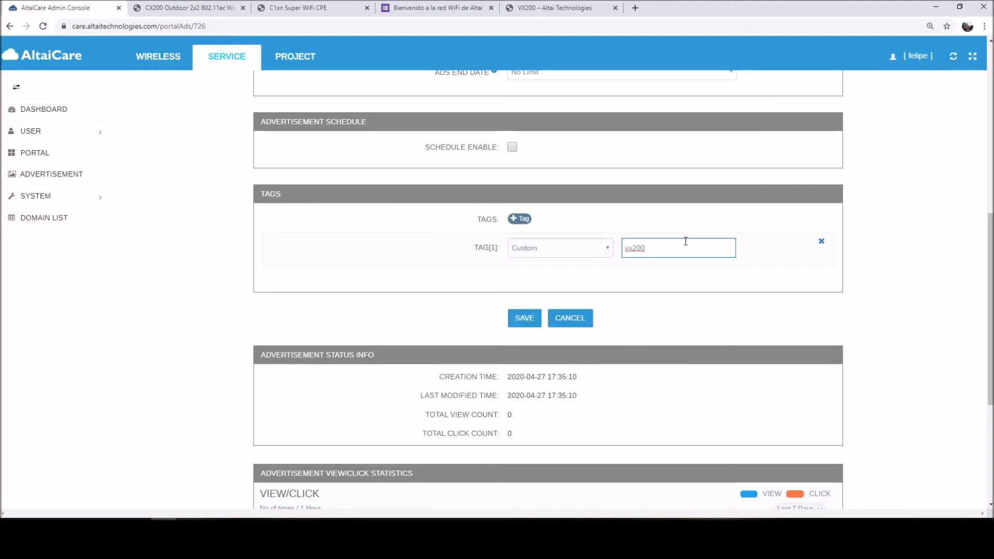
pyautogui.click(526, 323)
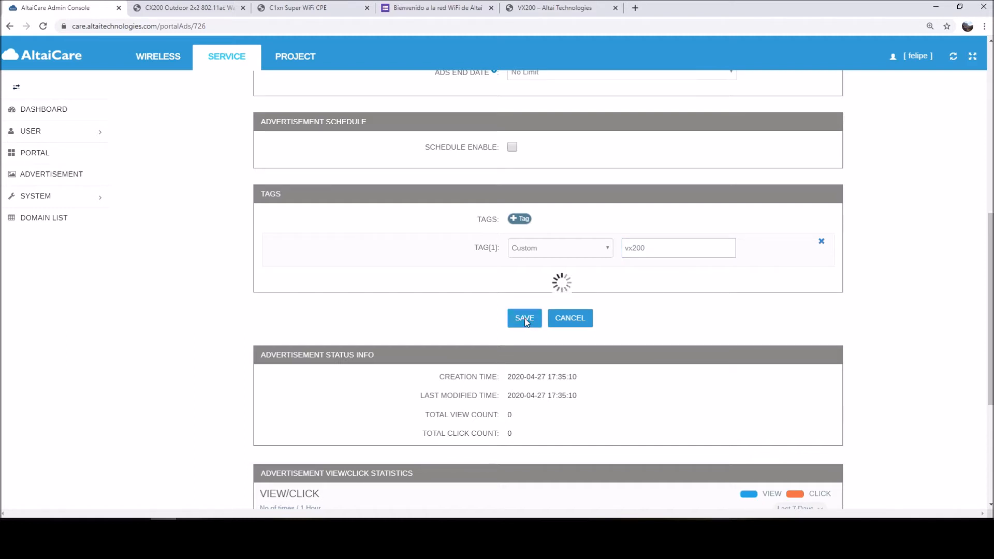
# Examine the advertisement's status info and its view/click statistics chart
pyautogui.scroll(-1, 275, 327)
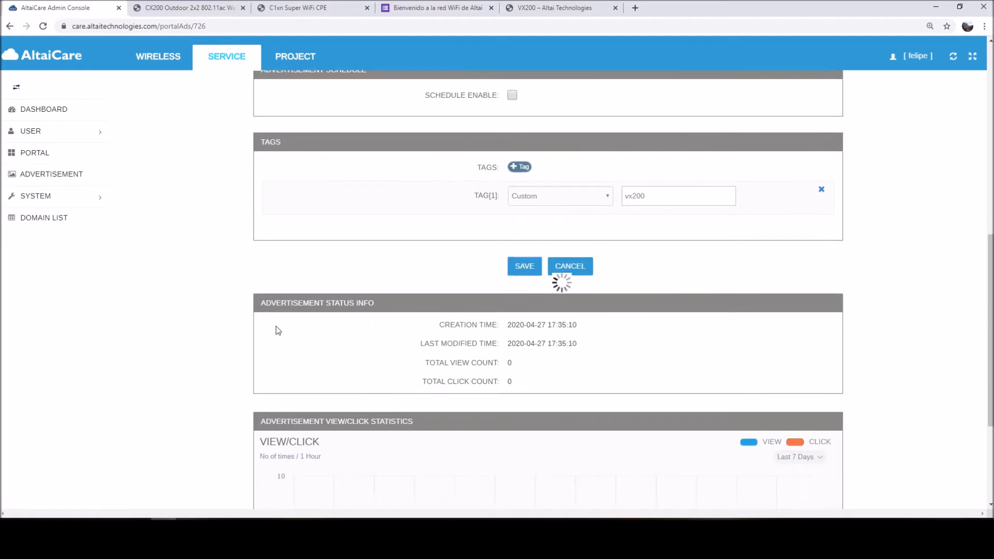
pyautogui.scroll(-1, 276, 327)
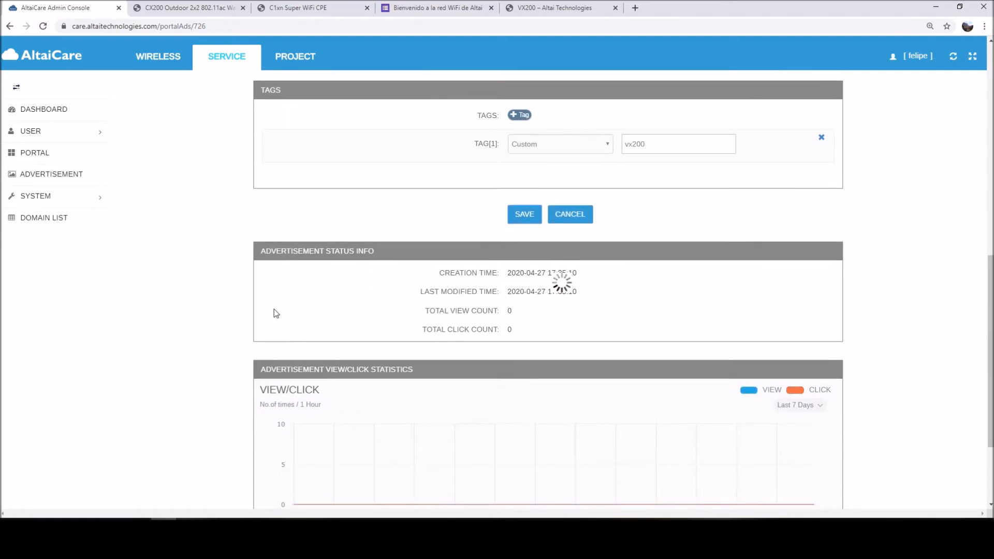
pyautogui.scroll(-1, 275, 311)
pyautogui.scroll(1, 275, 309)
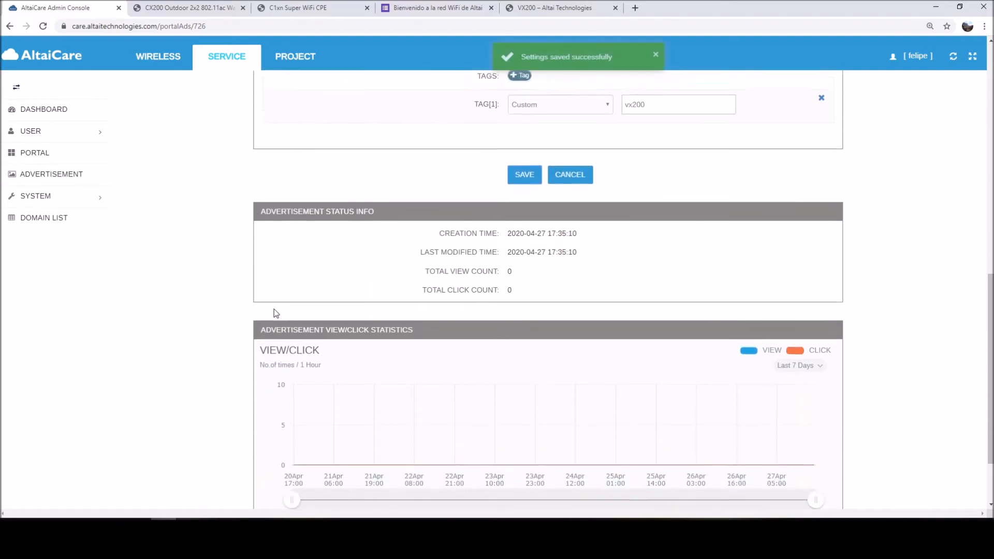
pyautogui.scroll(-1, 274, 309)
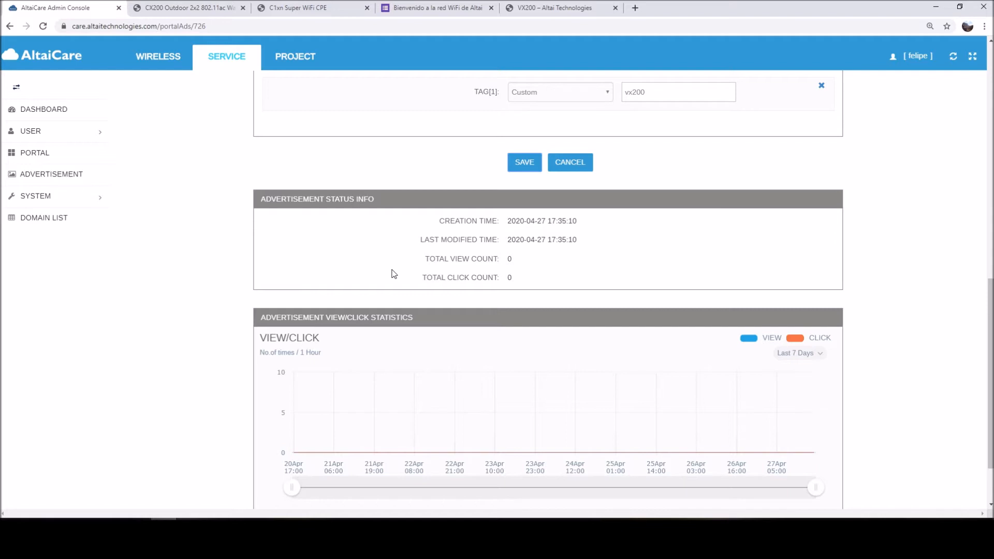
pyautogui.scroll(-1, 392, 274)
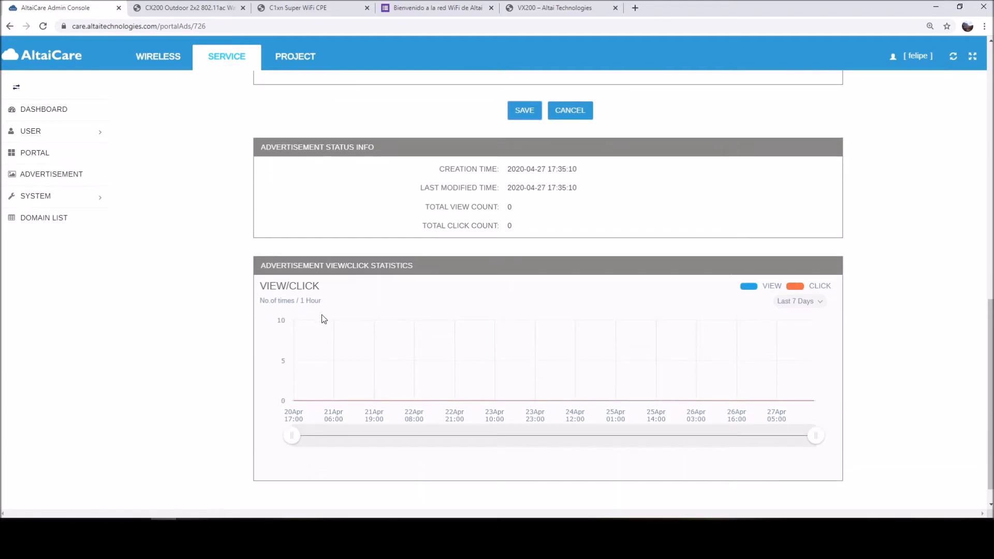
pyautogui.moveTo(312, 356)
pyautogui.scroll(-1, 884, 311)
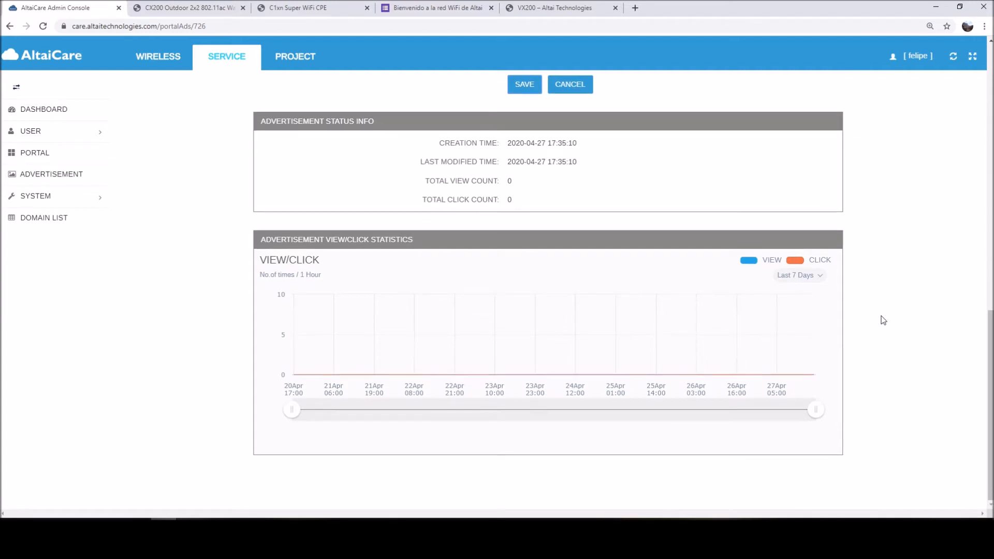
pyautogui.scroll(10, 882, 317)
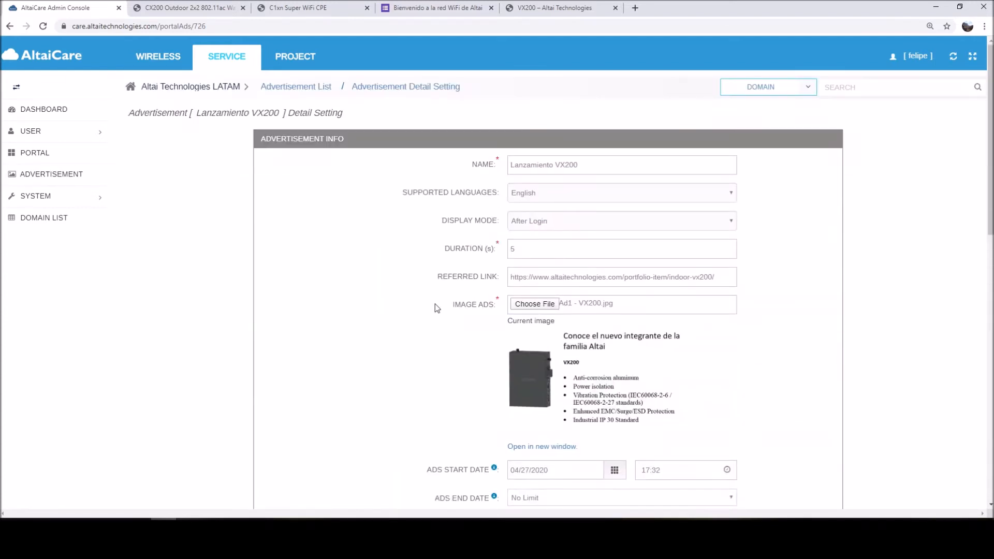
# Return to the advertisement list and check the Survey ad's row in the Excel workbook
pyautogui.click(61, 177)
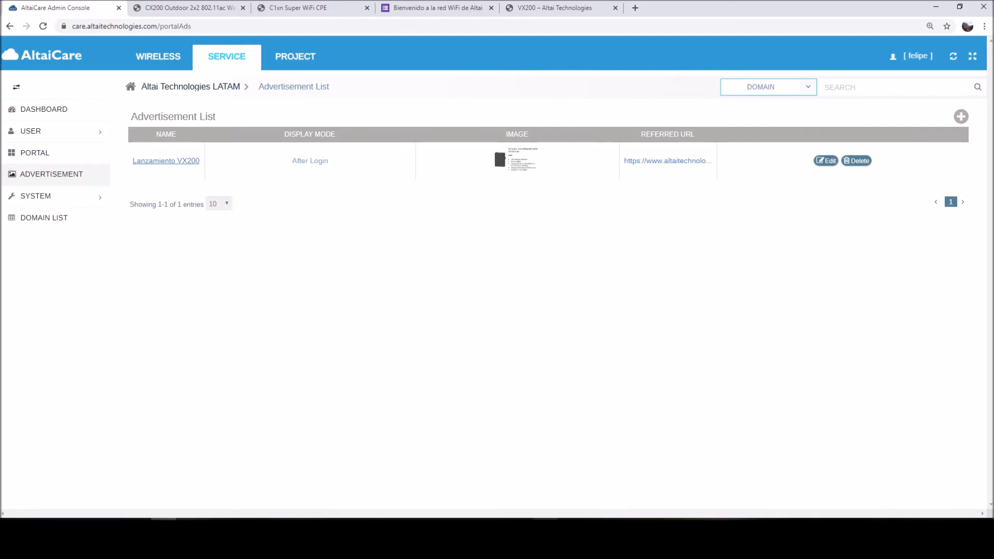
pyautogui.click(545, 518)
pyautogui.click(376, 190)
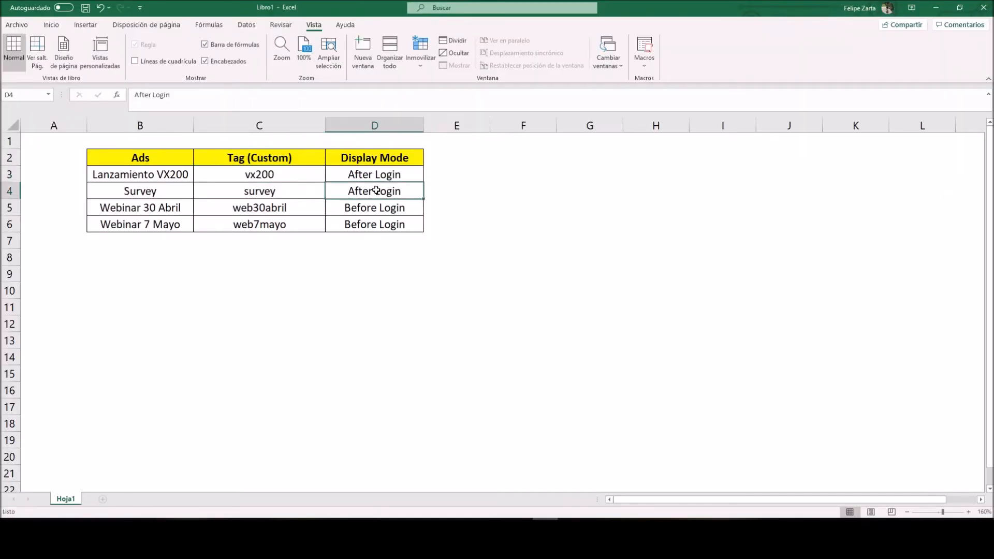
pyautogui.click(178, 186)
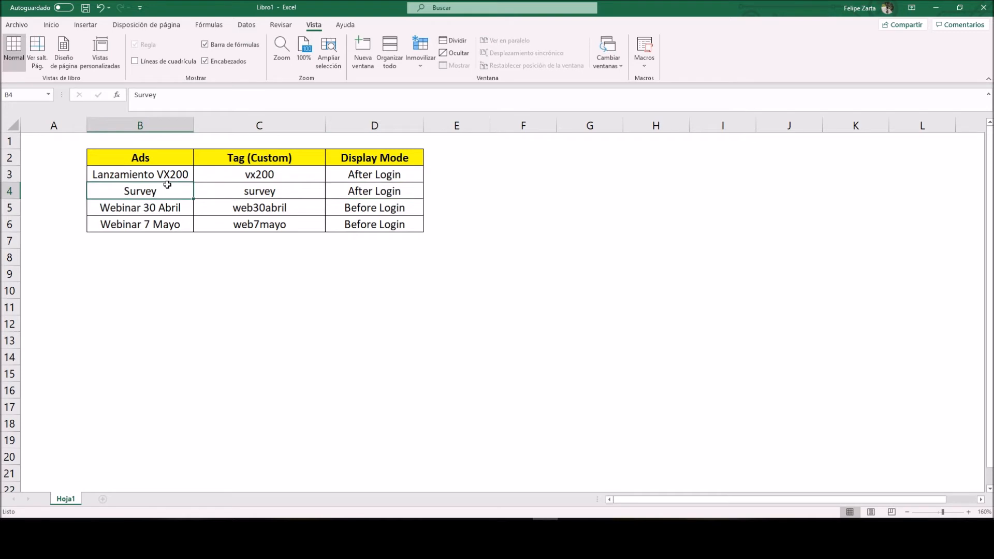
pyautogui.click(163, 516)
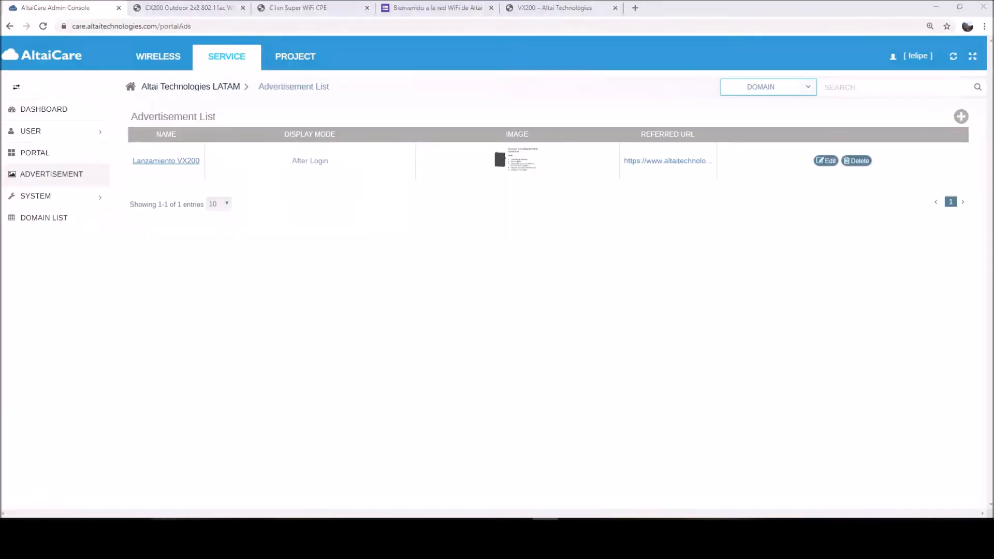
# Start a new advertisement named Survey with its display mode set to After Login
pyautogui.click(961, 117)
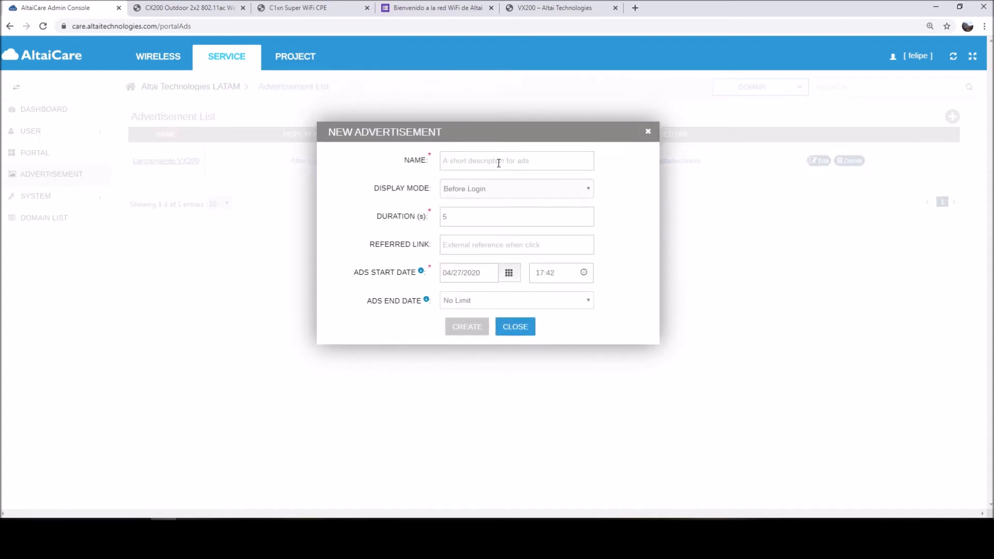
pyautogui.click(499, 163)
pyautogui.write('Survey')
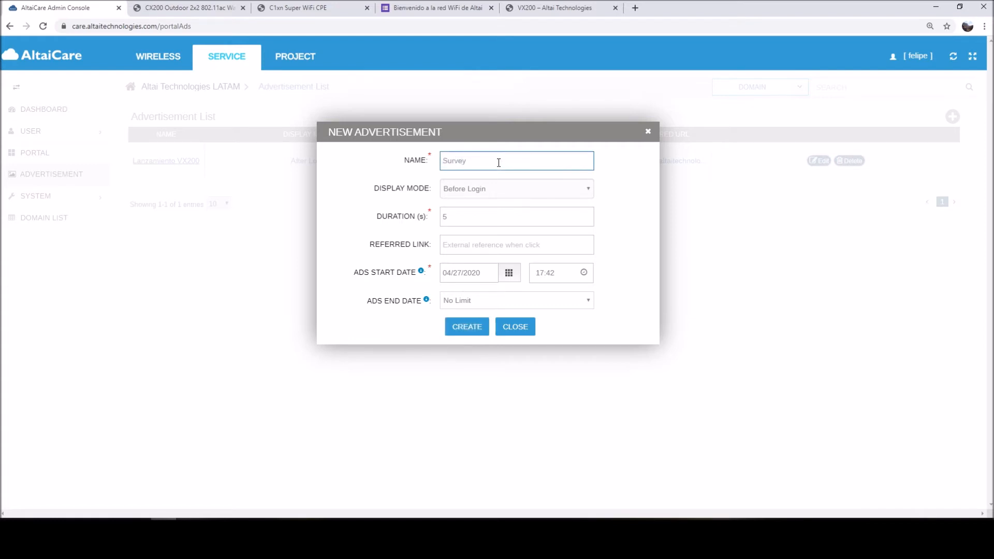
pyautogui.click(513, 195)
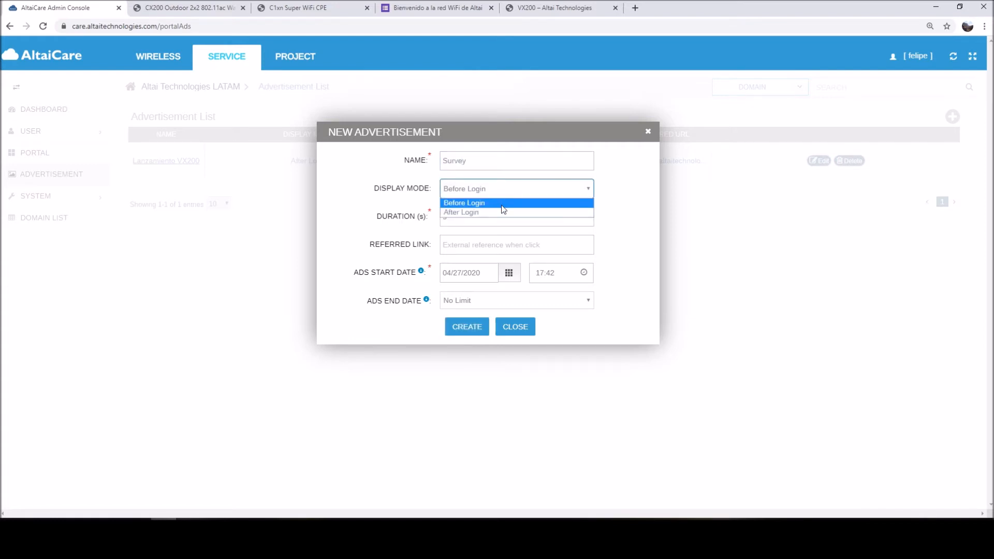
pyautogui.click(493, 212)
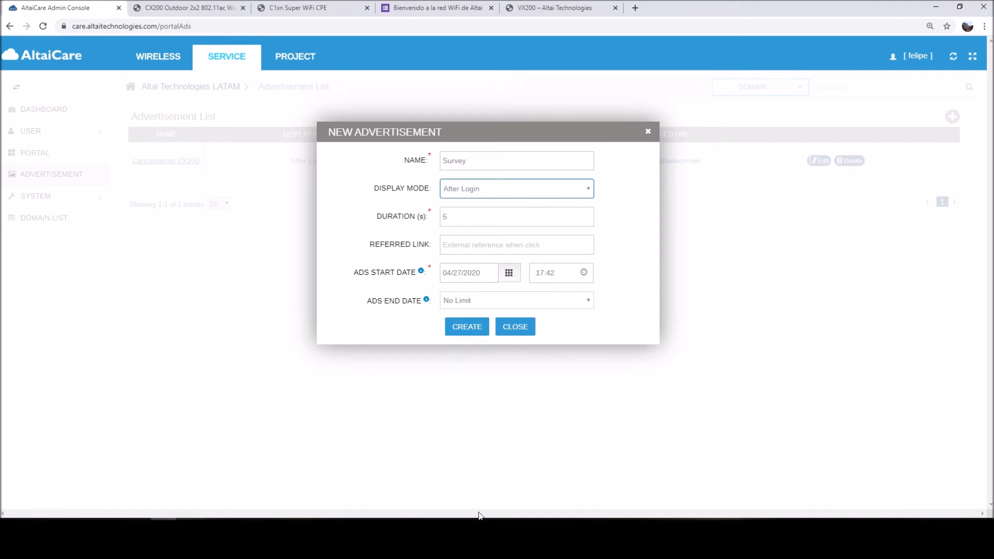
# Copy the survey form's link from the other open window and return to AltaiCare
pyautogui.click(470, 530)
pyautogui.moveTo(369, 219); pyautogui.dragTo(3, 220)
pyautogui.hotkey('ctrl', 'c')
pyautogui.click(139, 422)
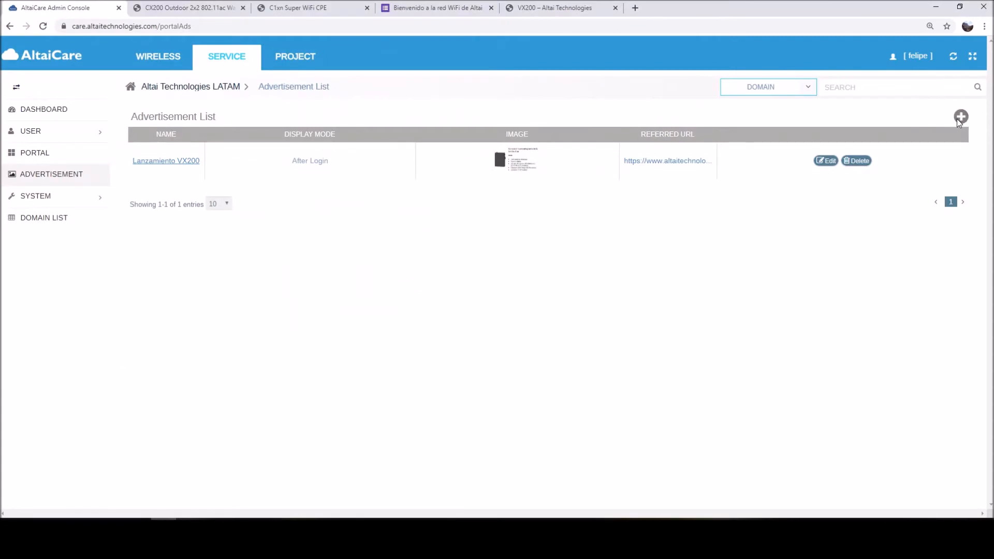
pyautogui.click(960, 117)
pyautogui.click(503, 245)
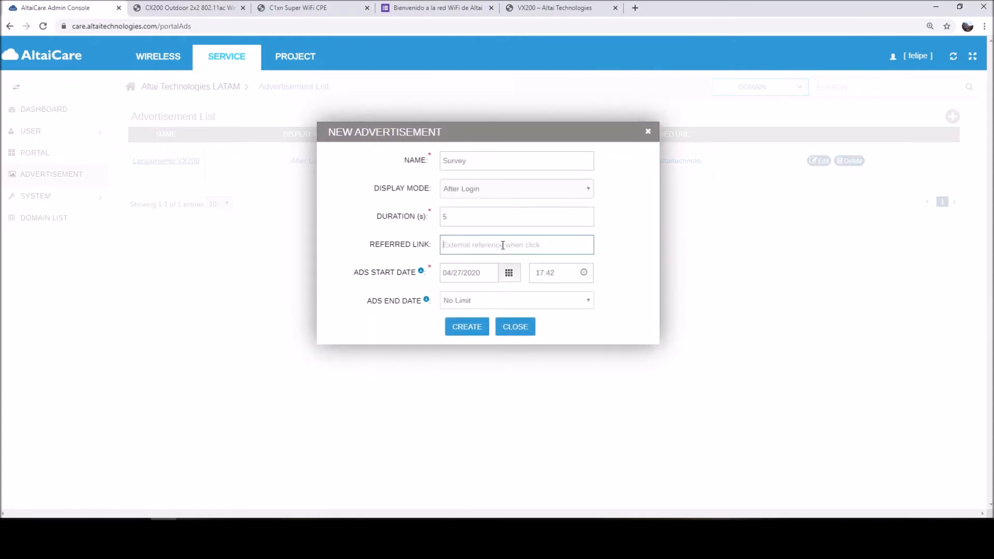
pyautogui.hotkey('ctrl', 'v')
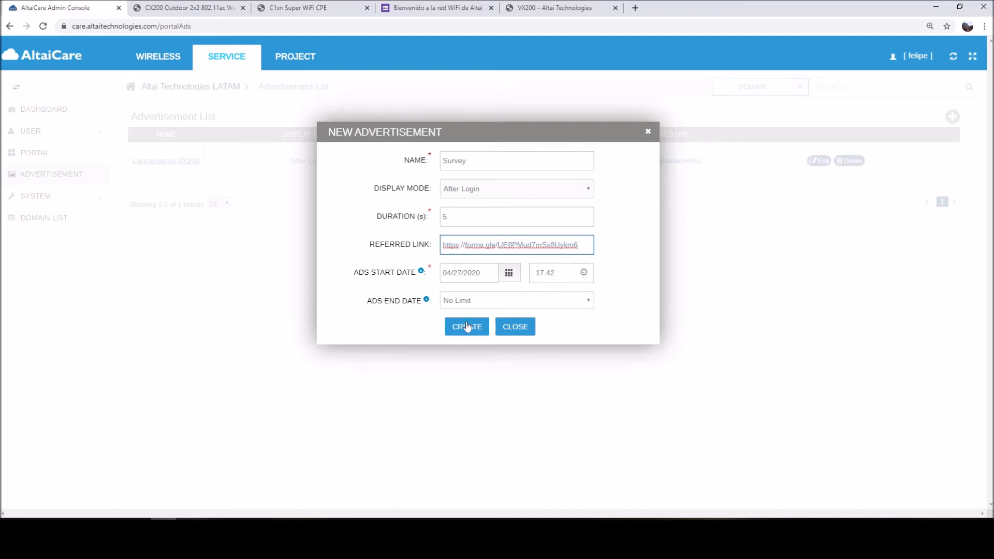
pyautogui.click(466, 329)
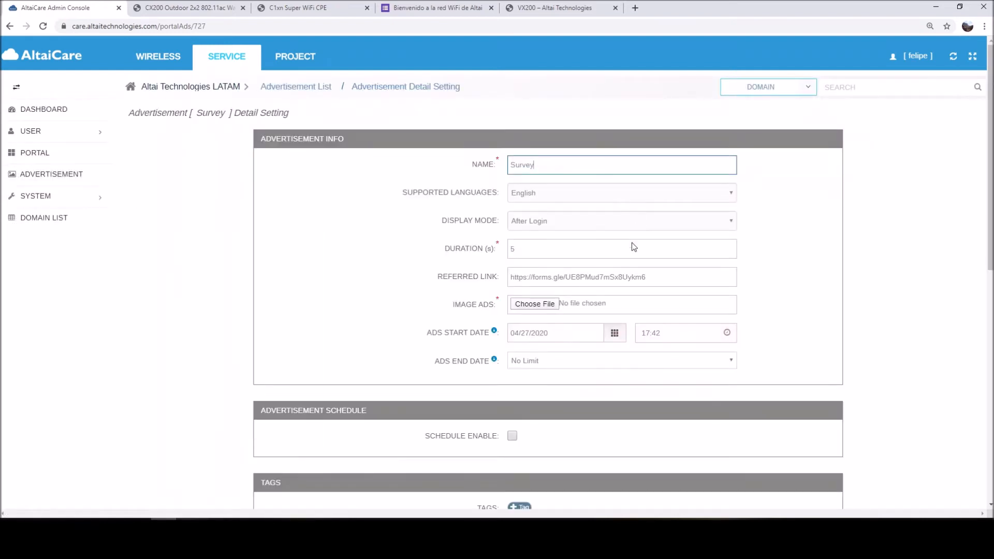
# Choose Ad2 - Survey from the AltaiCare pictures folder as the Survey ad's image
pyautogui.click(544, 304)
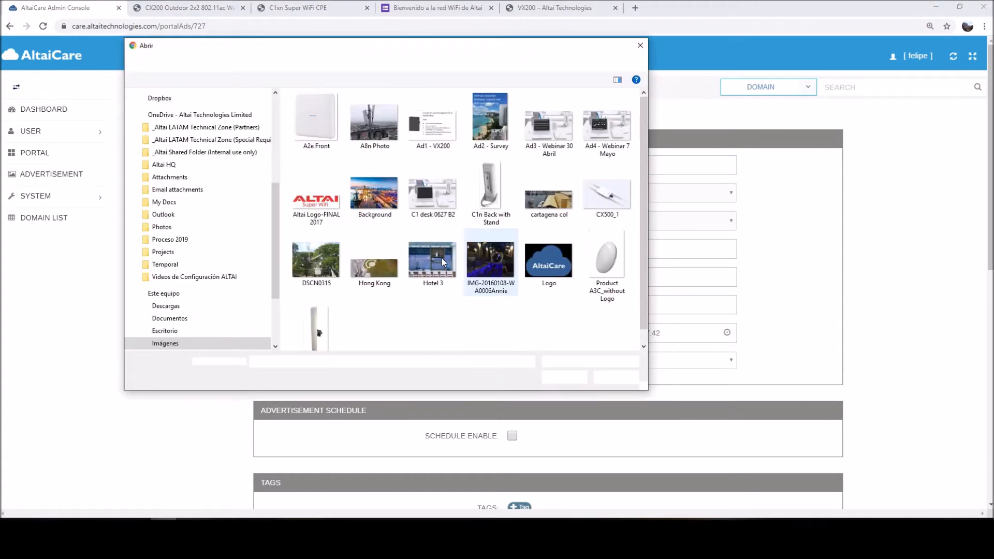
pyautogui.doubleClick(489, 122)
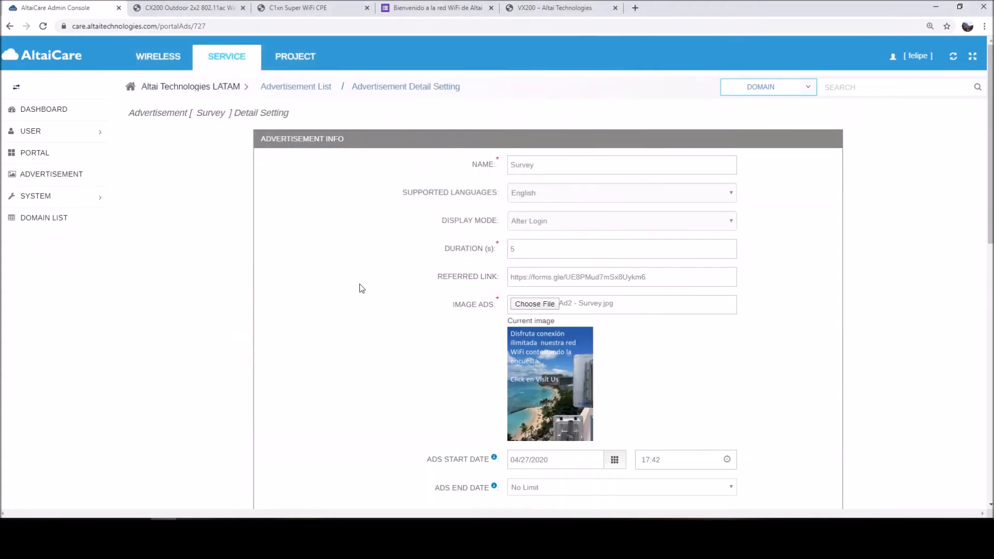
pyautogui.scroll(-2, 351, 291)
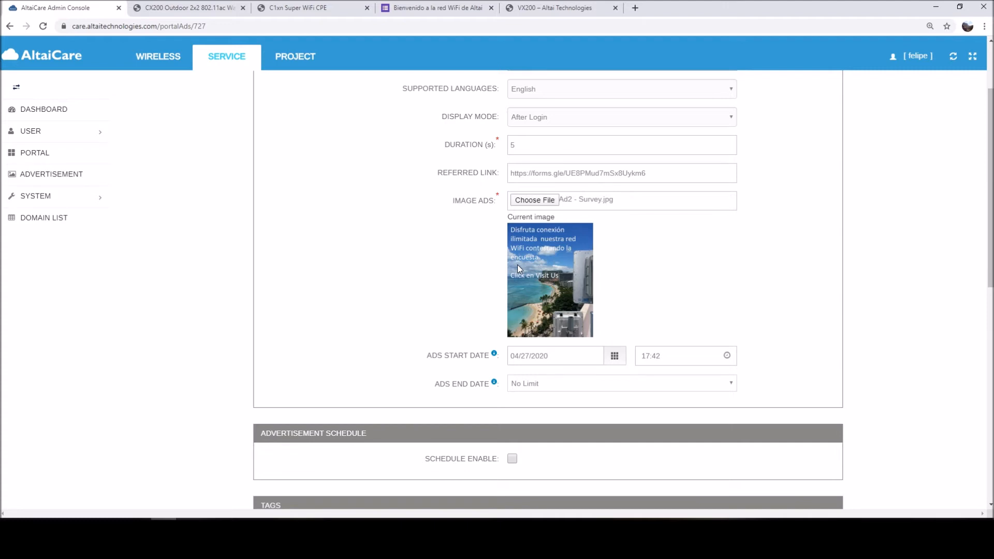
# Review the survey form that the ad links to and return to the Survey ad's detail settings
pyautogui.click(429, 7)
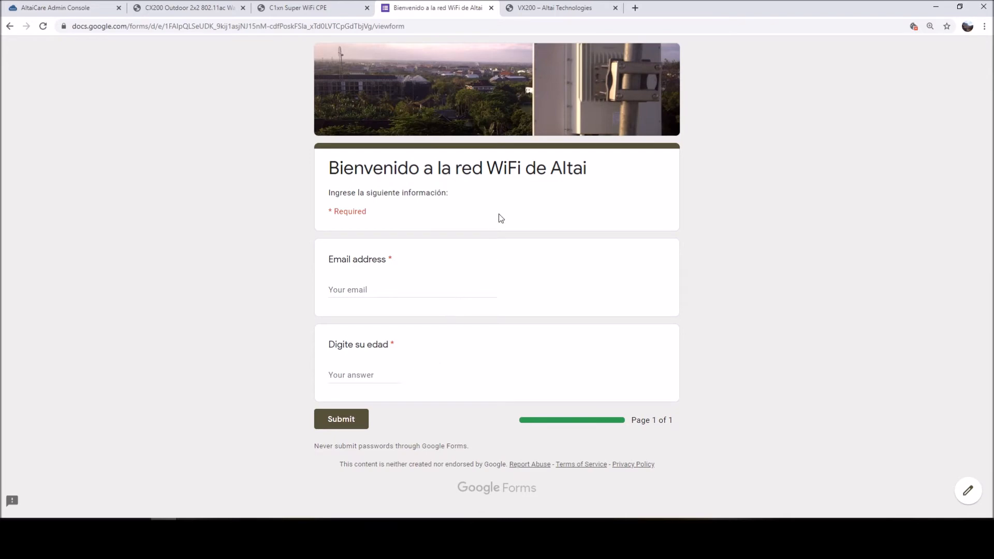
pyautogui.click(555, 6)
pyautogui.click(311, 8)
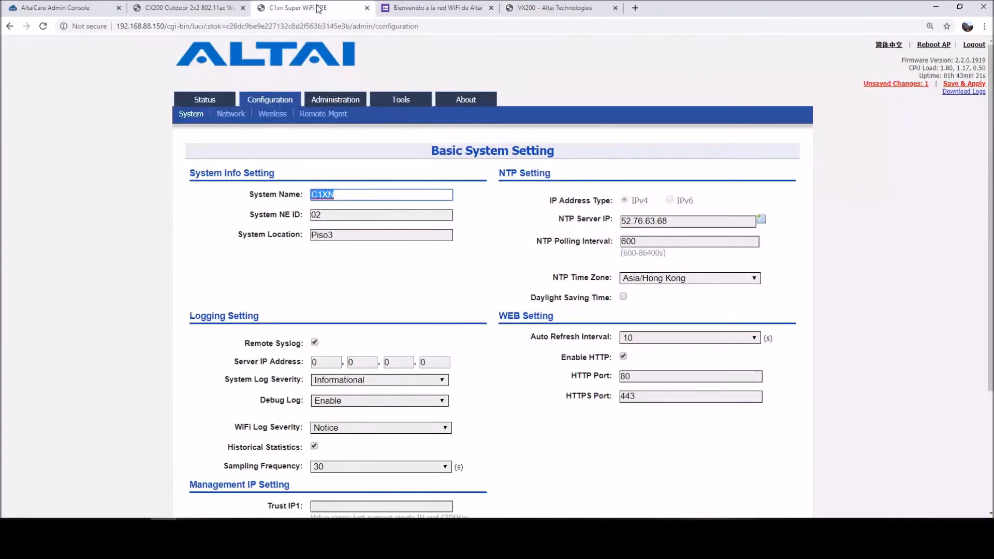
pyautogui.click(73, 8)
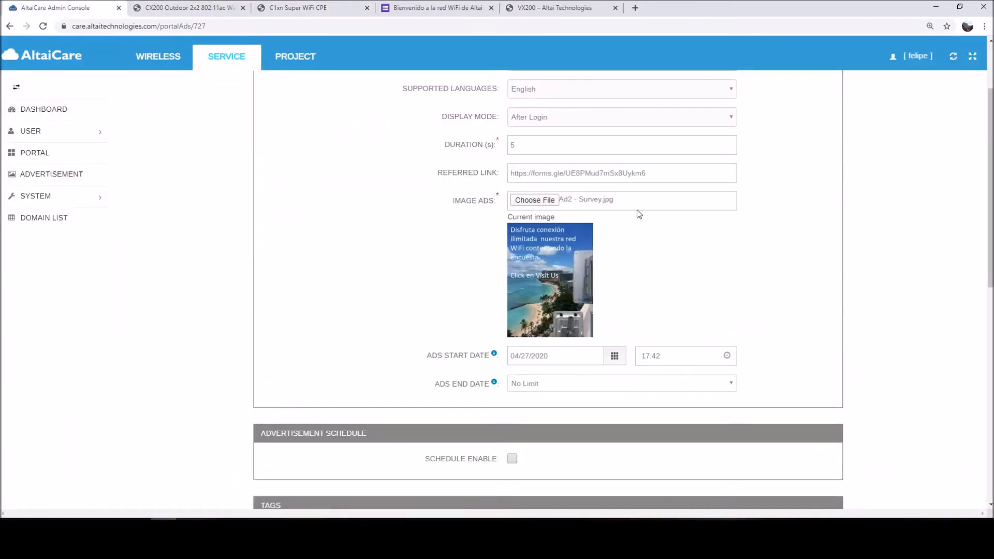
# Add a Custom tag with the value survey, as listed in the Excel workbook, to the Survey ad and save it
pyautogui.scroll(-3, 277, 311)
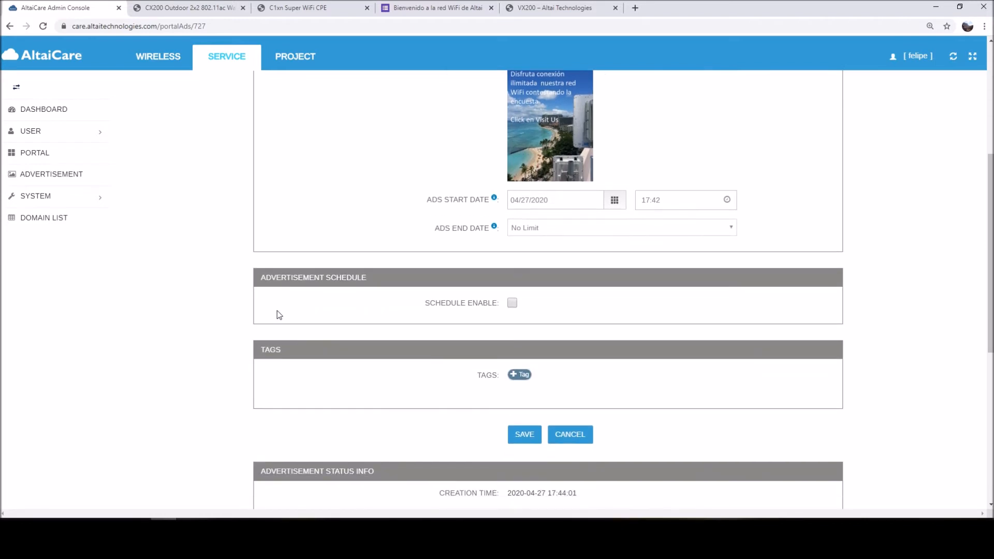
pyautogui.scroll(-1, 471, 368)
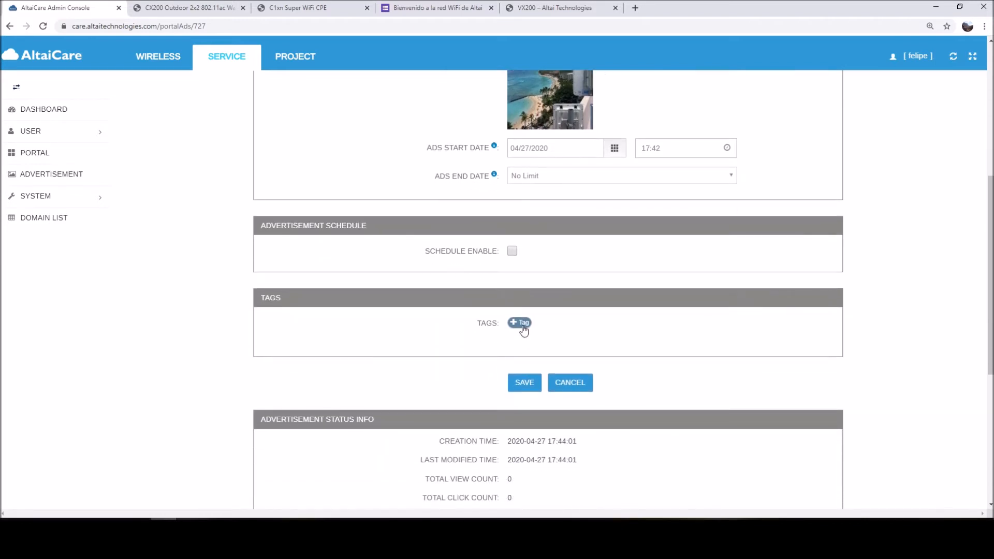
pyautogui.click(522, 323)
pyautogui.click(600, 356)
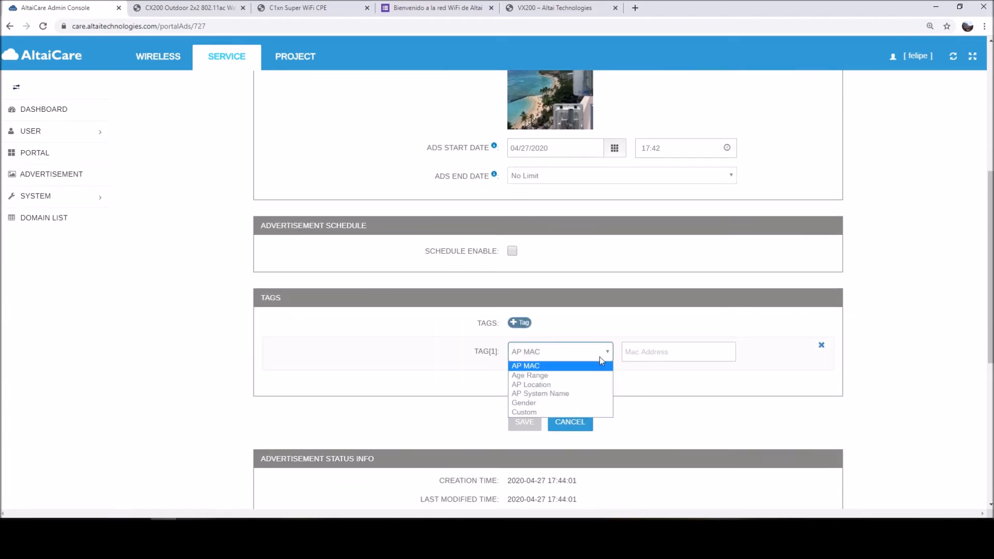
pyautogui.click(572, 413)
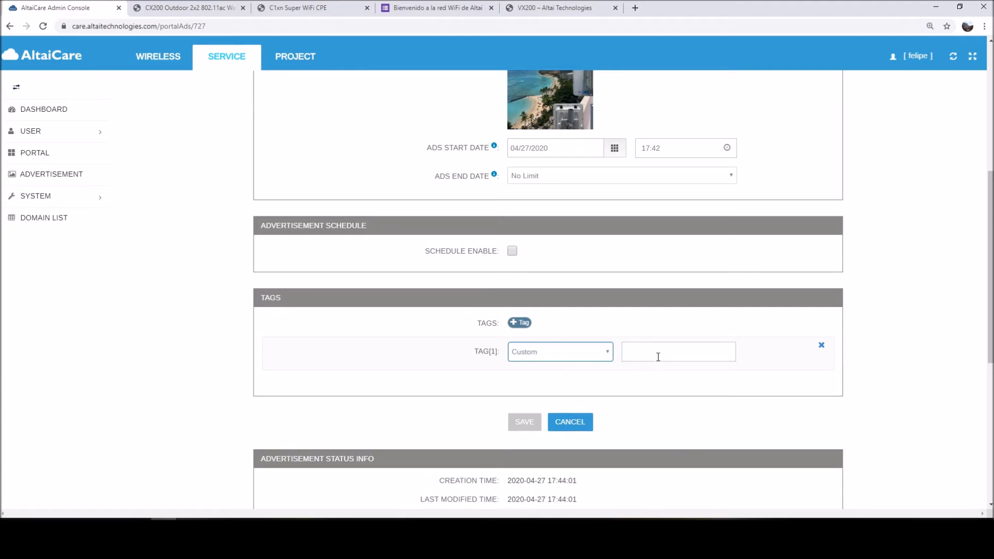
pyautogui.click(659, 357)
pyautogui.click(545, 529)
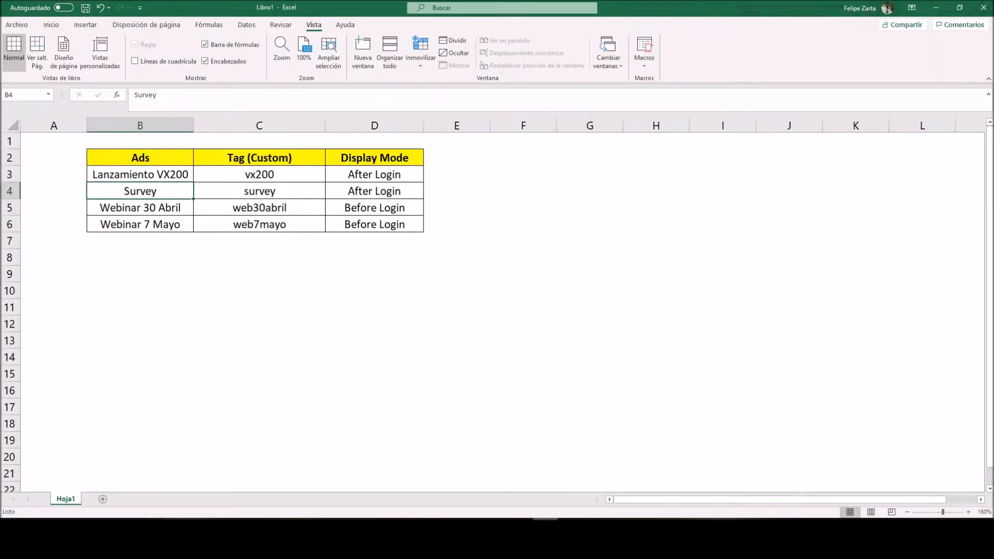
pyautogui.hotkey('alt', 'Tab')
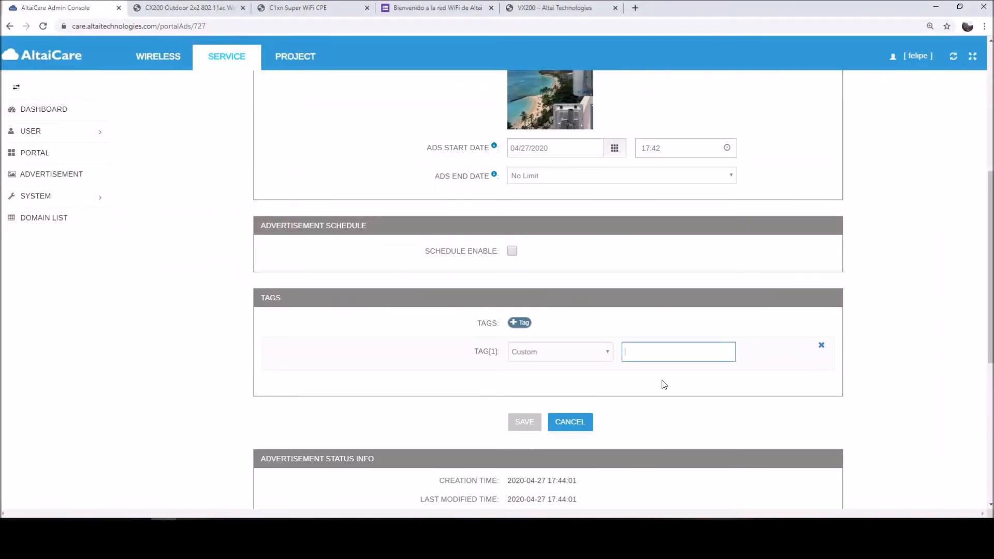
pyautogui.write('survey')
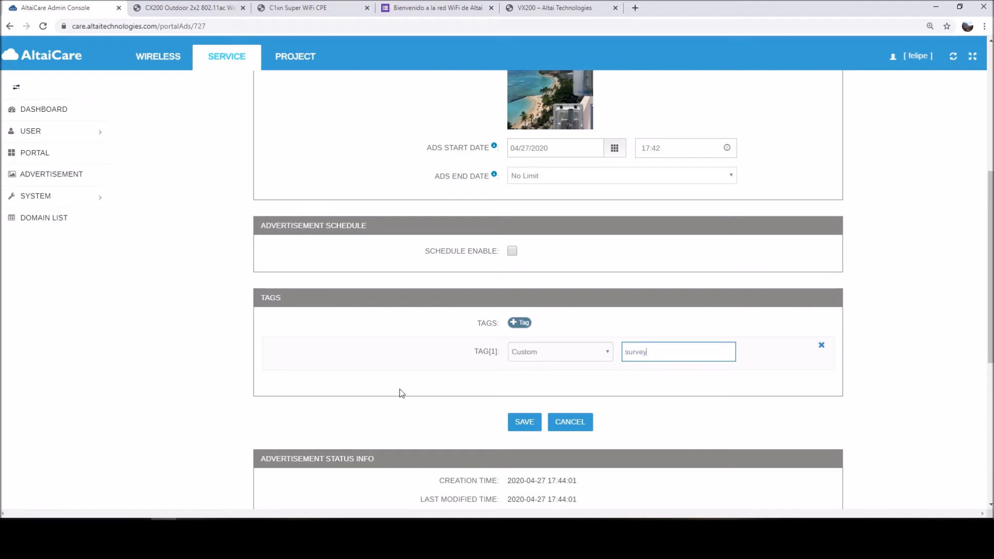
pyautogui.click(520, 423)
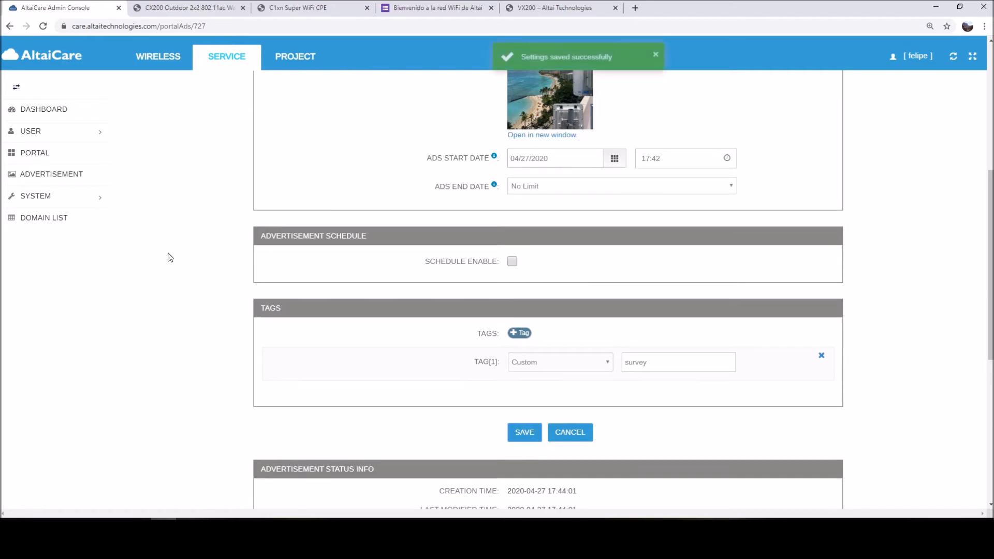
# Start a new advertisement from the advertisement list and name it Webinar 30 Abril, as planned in the Excel workbook
pyautogui.click(63, 175)
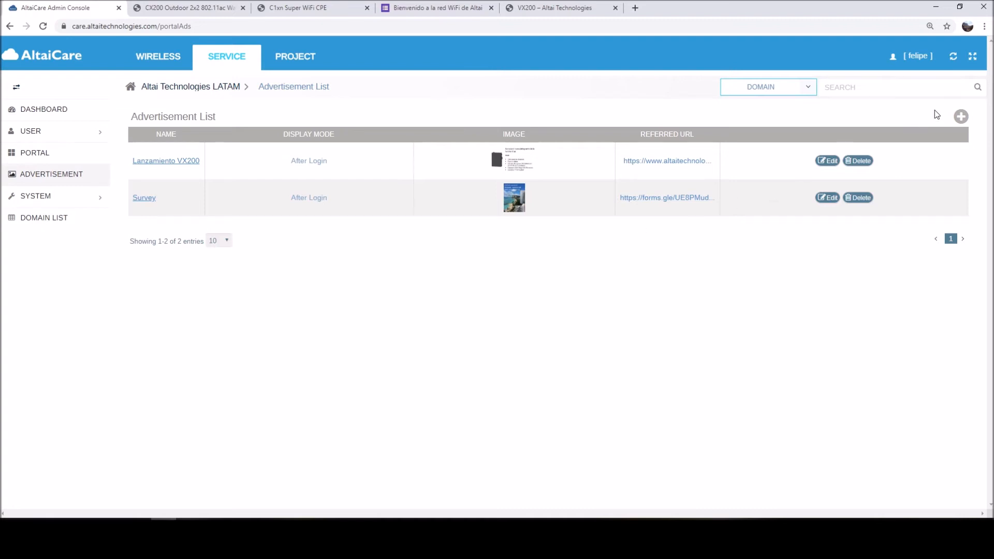
pyautogui.click(963, 117)
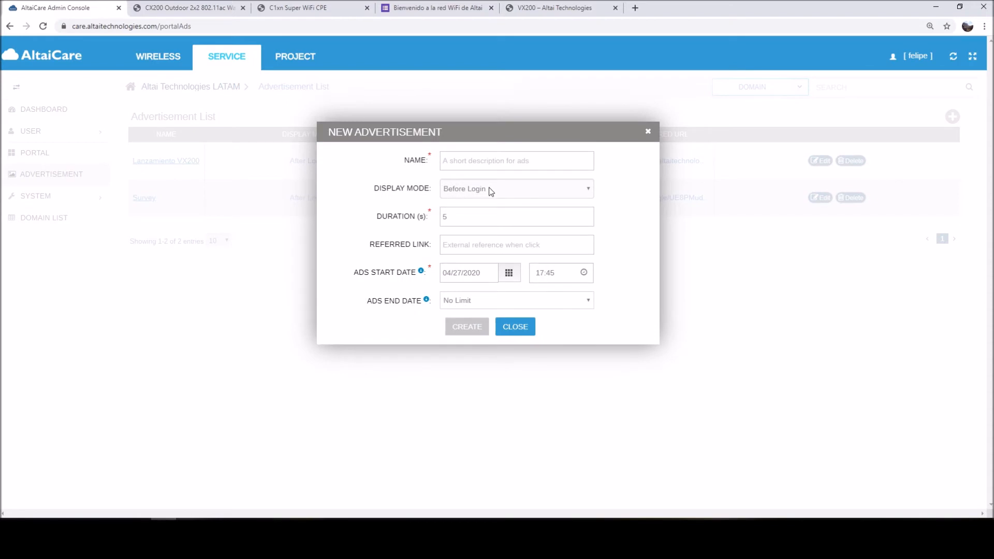
pyautogui.click(545, 529)
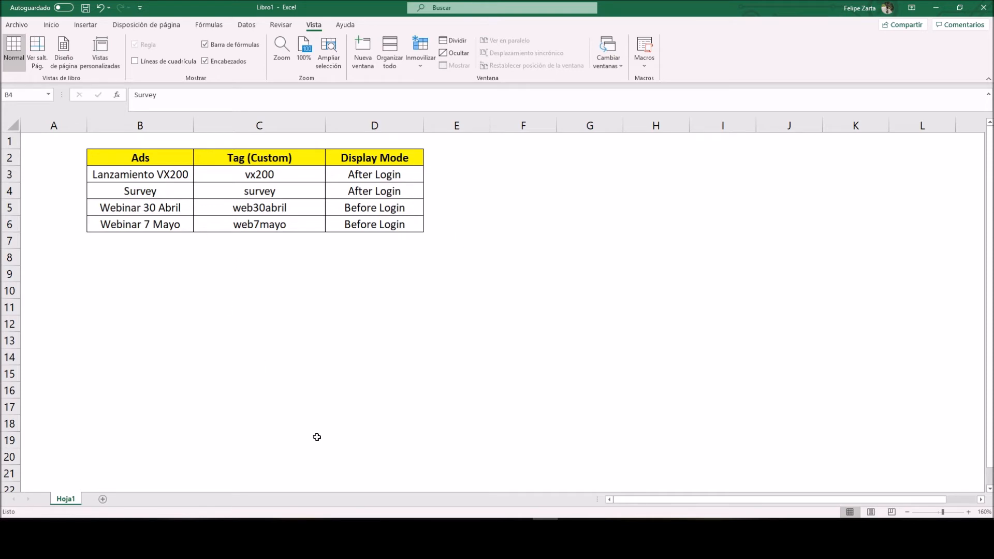
pyautogui.click(165, 536)
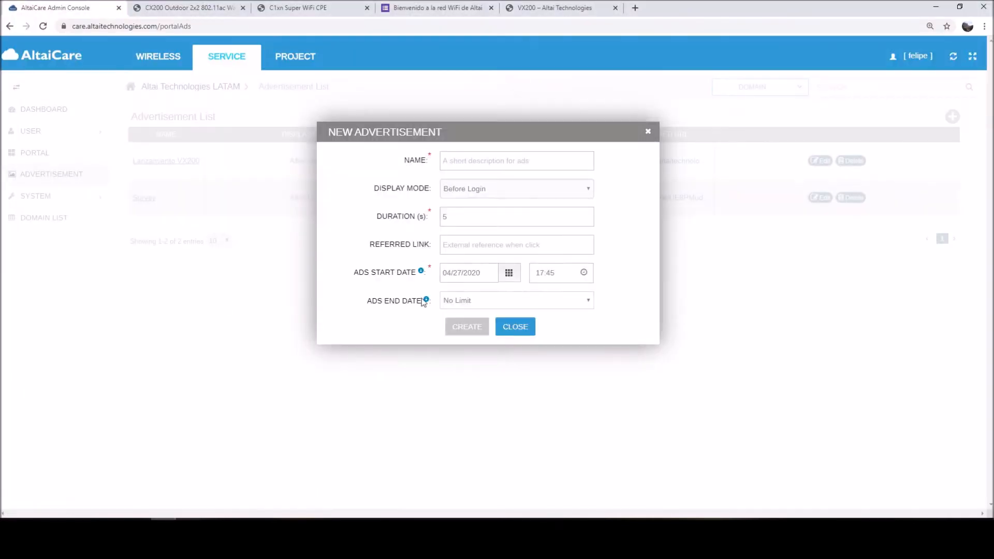
pyautogui.click(491, 158)
pyautogui.write('Webinar 30 Abril')
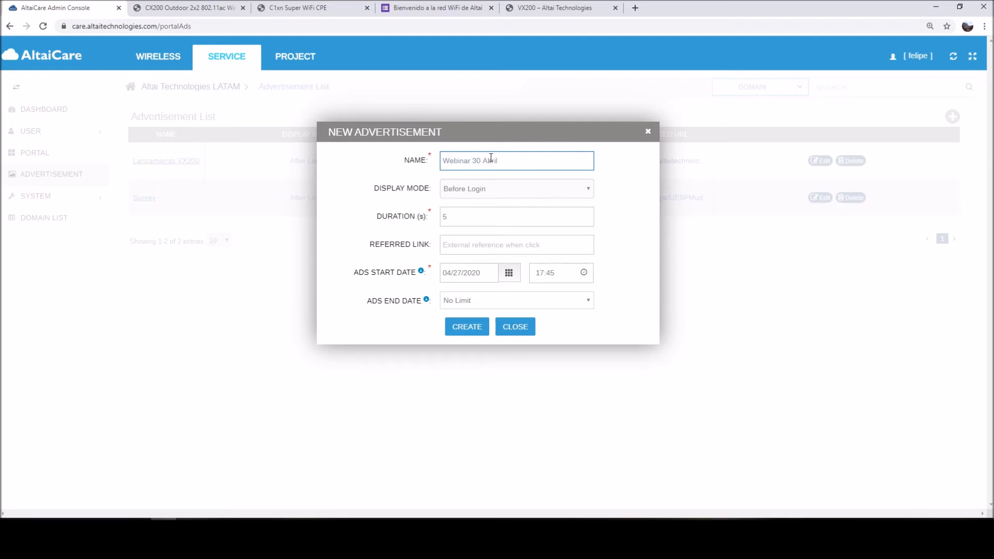
pyautogui.click(500, 243)
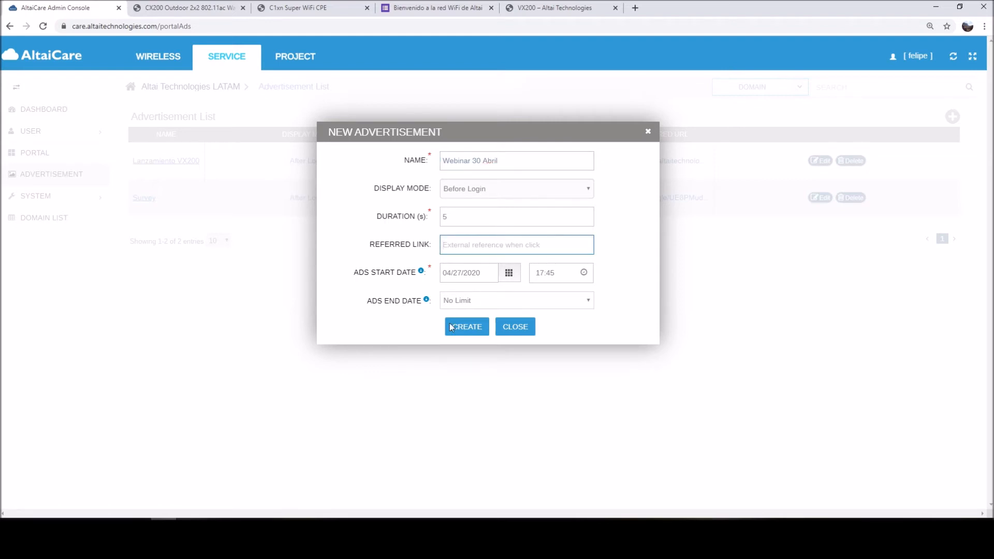
pyautogui.click(469, 529)
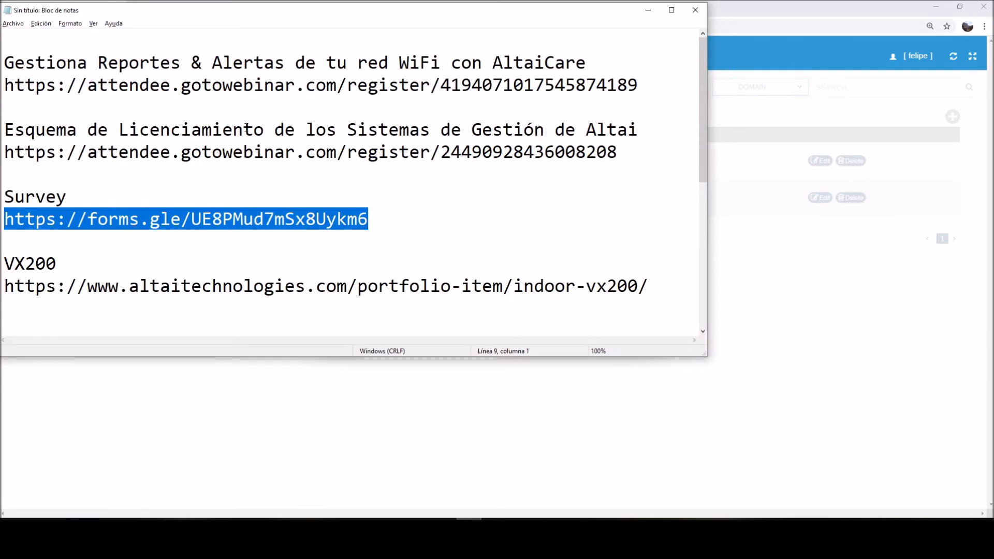
pyautogui.moveTo(638, 85); pyautogui.dragTo(5, 87)
pyautogui.rightClick(29, 86)
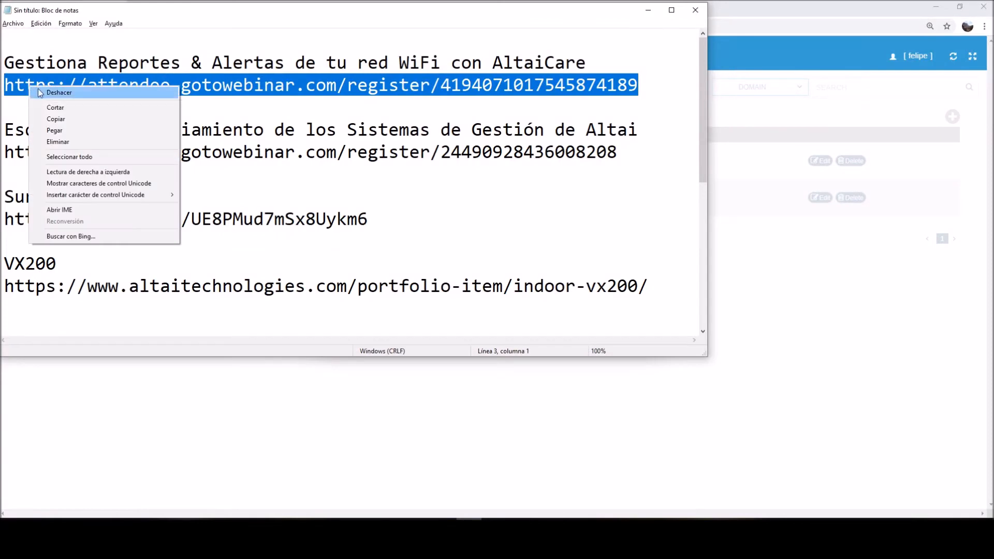
pyautogui.click(71, 124)
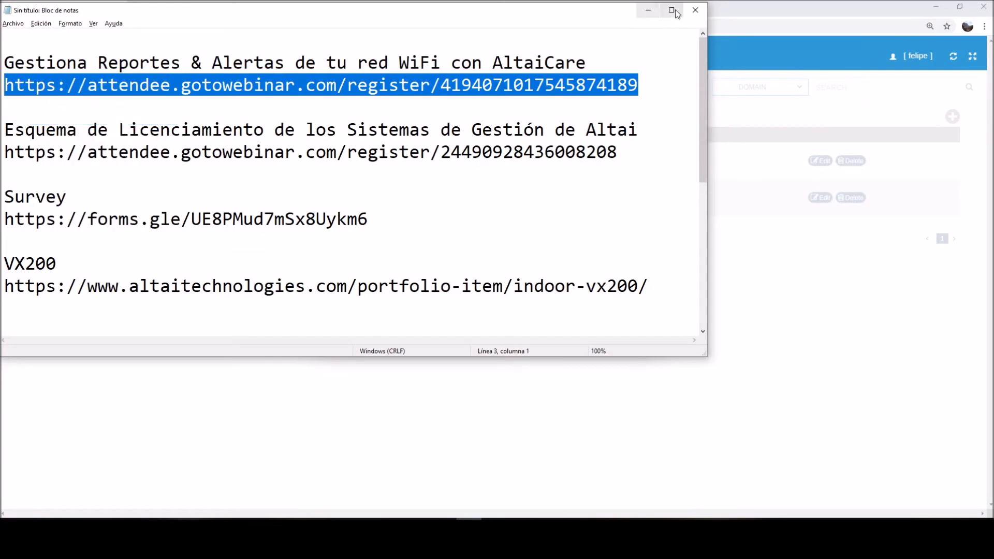
pyautogui.click(648, 10)
pyautogui.hotkey('ctrl', 'v')
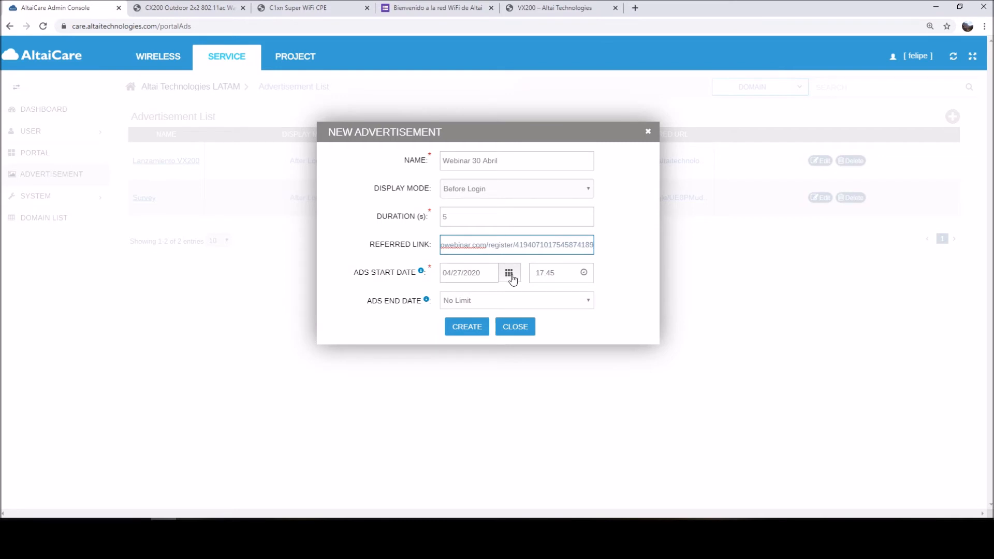
# Set the ad's end date to Custom Mode, 04/30/2020 at 10:45, and create the advertisement
pyautogui.click(508, 301)
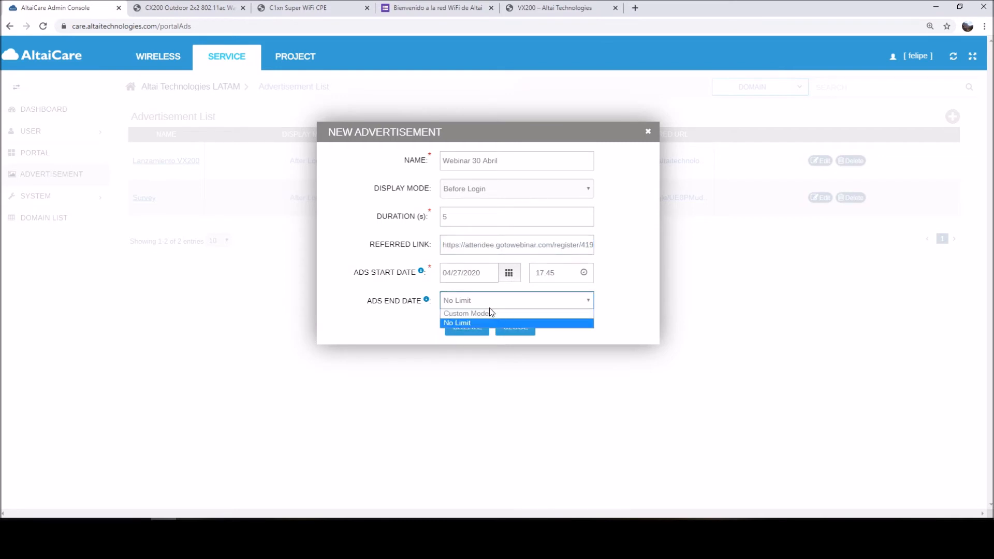
pyautogui.click(492, 313)
pyautogui.click(509, 320)
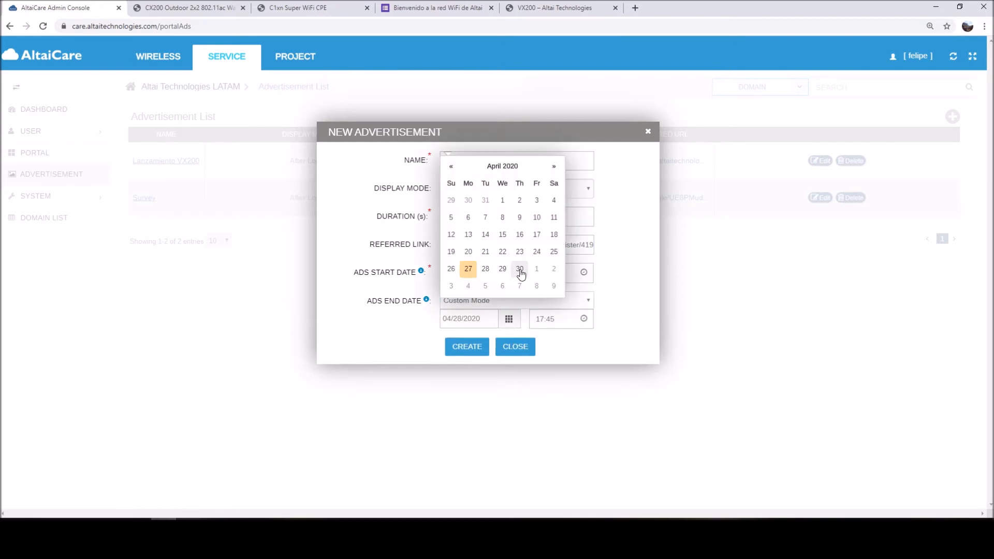
pyautogui.click(520, 268)
pyautogui.click(562, 318)
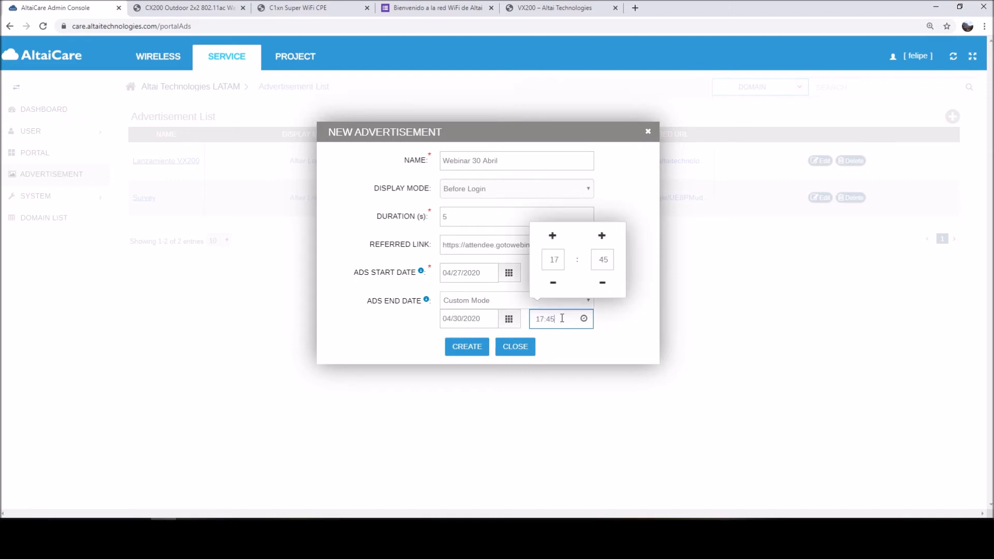
pyautogui.click(545, 261)
pyautogui.click(552, 284)
pyautogui.click(552, 292)
pyautogui.click(553, 292)
pyautogui.click(553, 291)
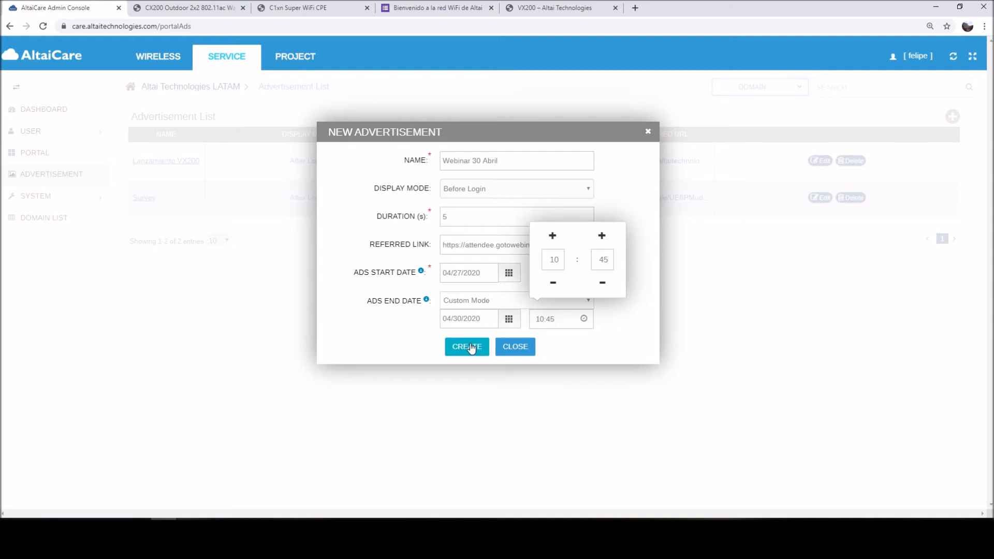
pyautogui.click(471, 348)
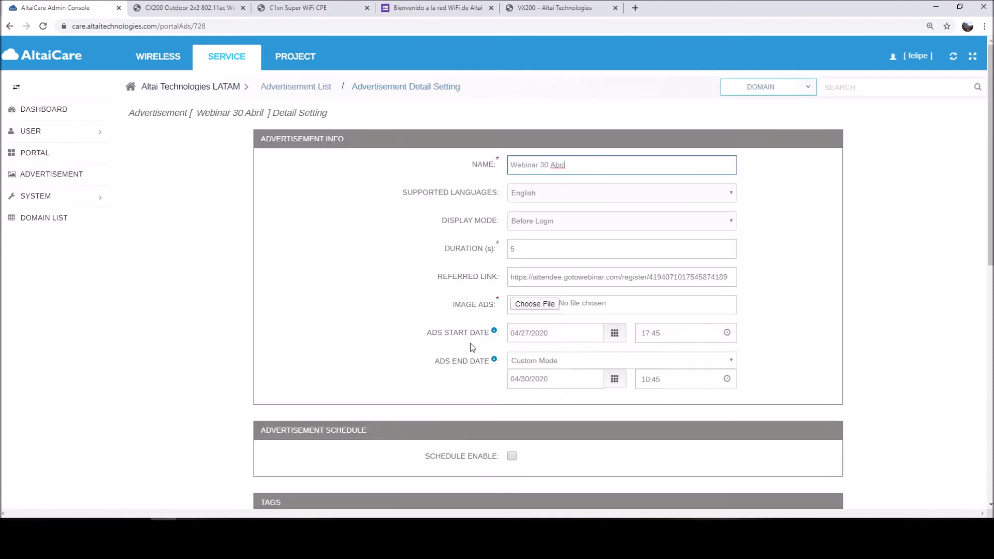
# Choose Ad3 - Webinar 30 Abril as the Webinar 30 Abril ad's image
pyautogui.click(526, 305)
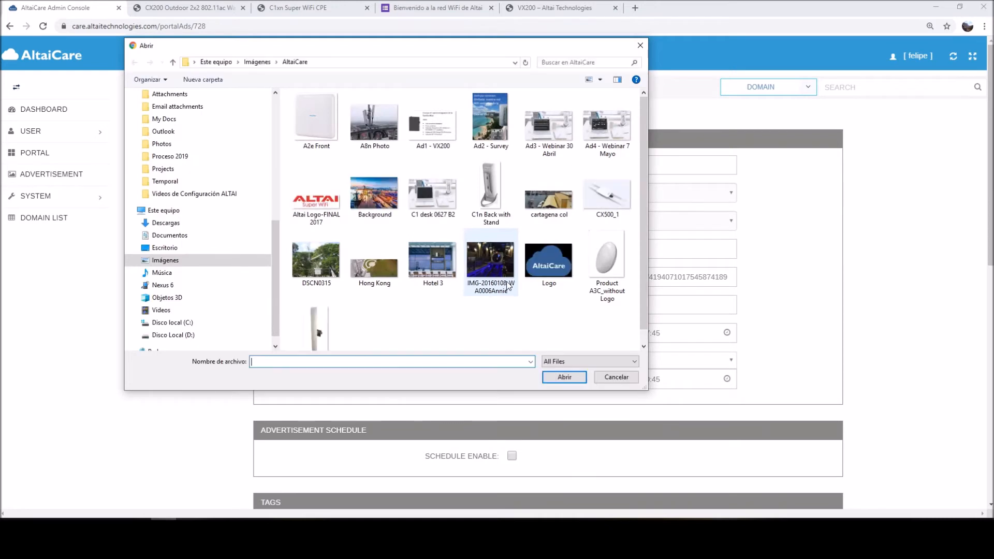
pyautogui.doubleClick(539, 134)
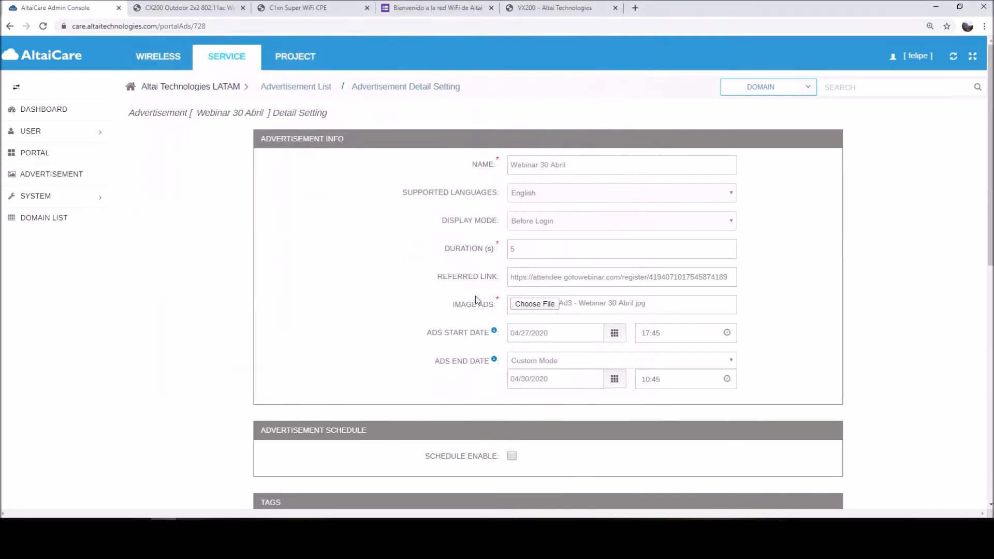
pyautogui.scroll(-1, 496, 372)
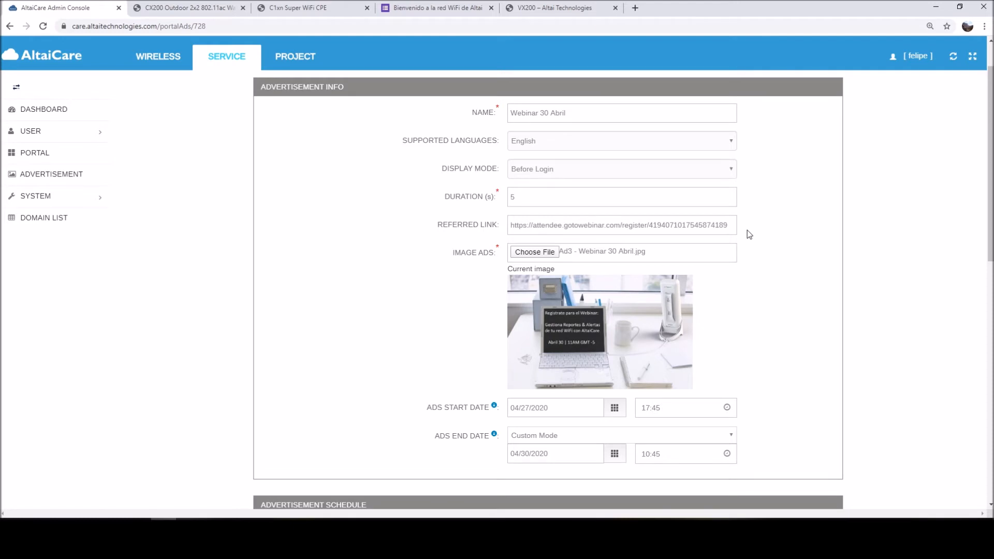
# Add a tag of type Custom to the Webinar 30 Abril advertisement
pyautogui.scroll(-2, 618, 319)
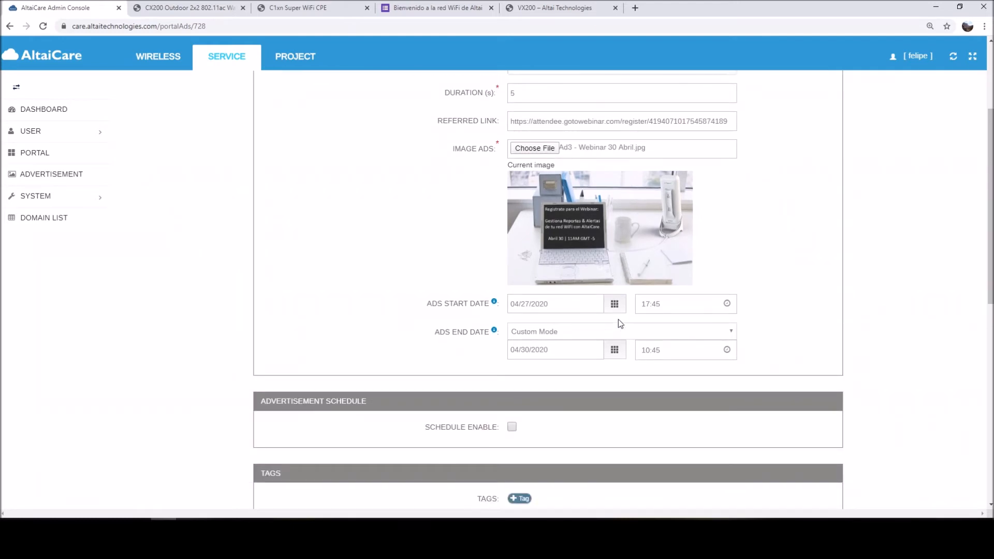
pyautogui.scroll(-4, 618, 319)
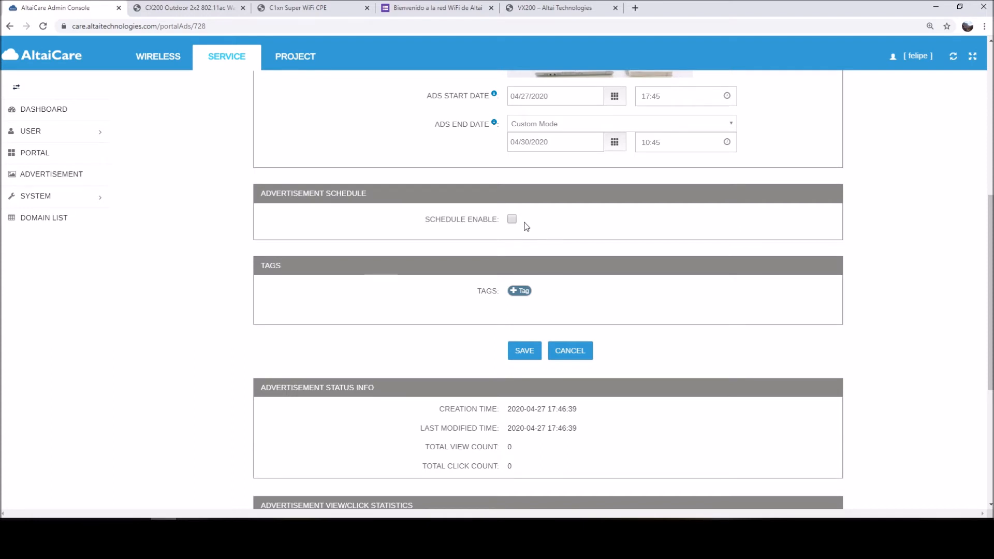
pyautogui.click(516, 291)
pyautogui.click(585, 321)
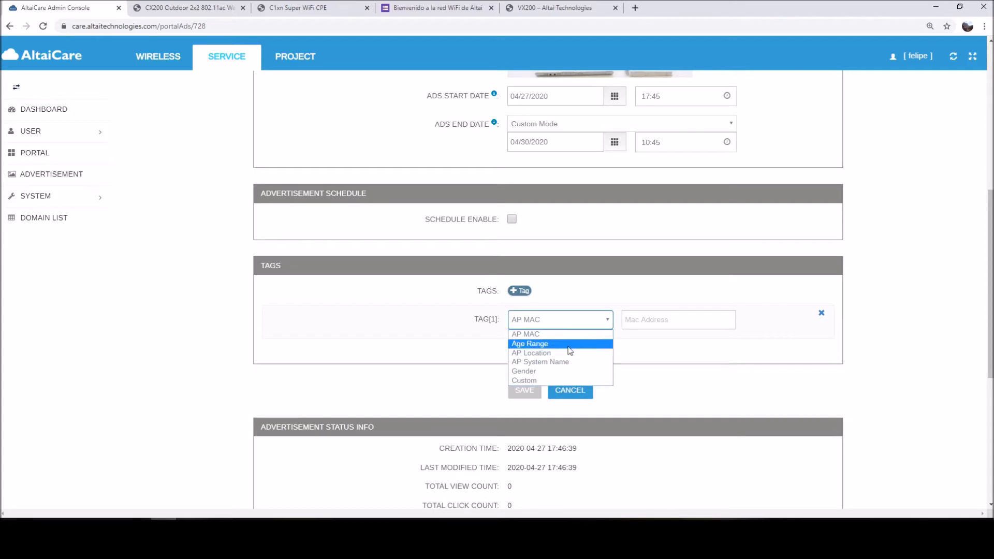
pyautogui.click(556, 382)
pyautogui.click(673, 319)
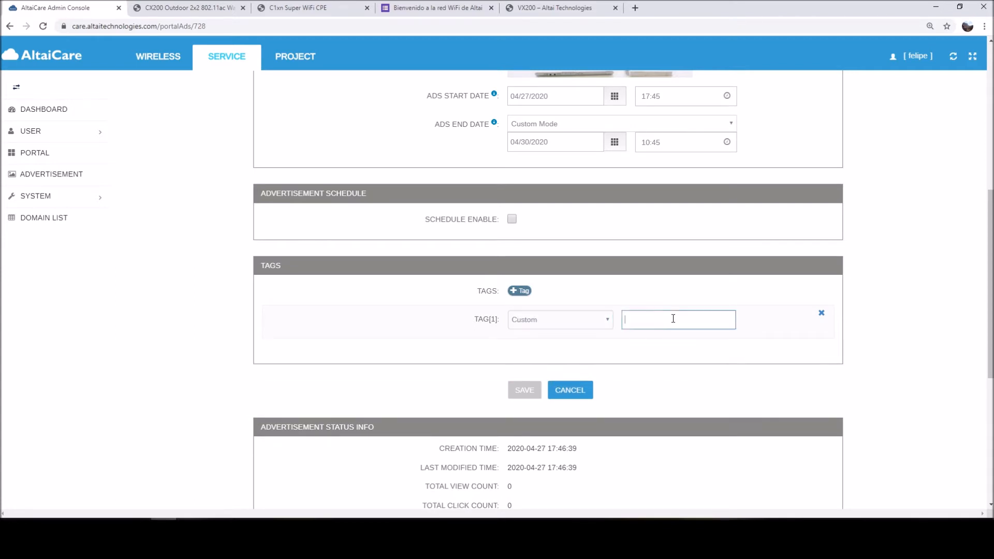
# Copy web30abril from the Excel workbook into the custom tag's value and save the advertisement
pyautogui.hotkey('alt', 'Tab')
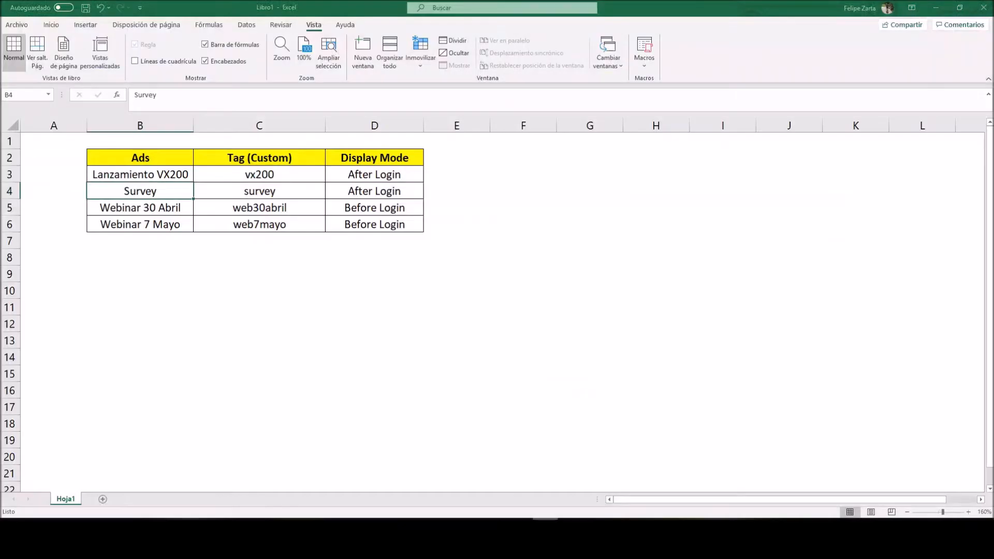
pyautogui.click(293, 210)
pyautogui.moveTo(172, 96); pyautogui.dragTo(132, 96)
pyautogui.hotkey('ctrl', 'c')
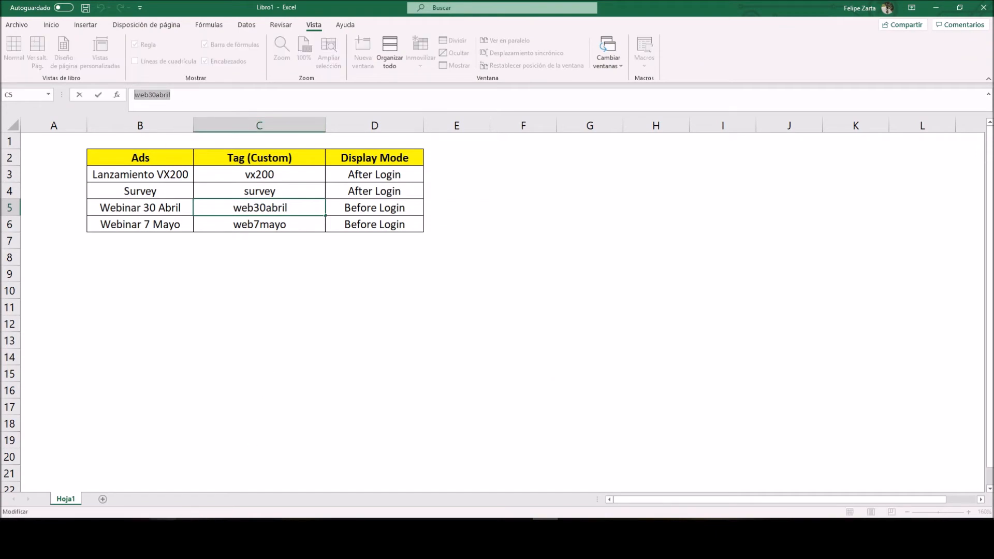
pyautogui.hotkey('alt', 'Tab')
pyautogui.hotkey('ctrl', 'v')
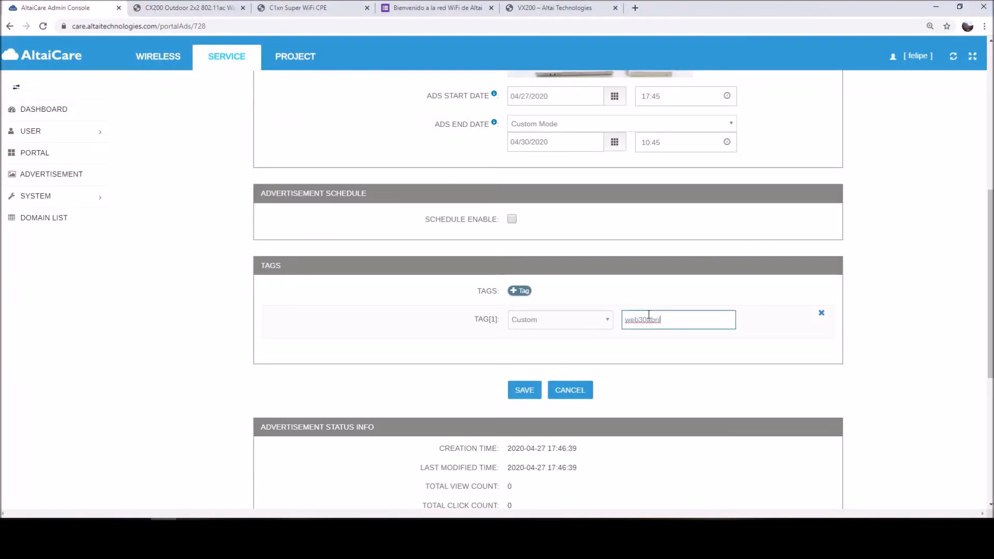
pyautogui.click(525, 389)
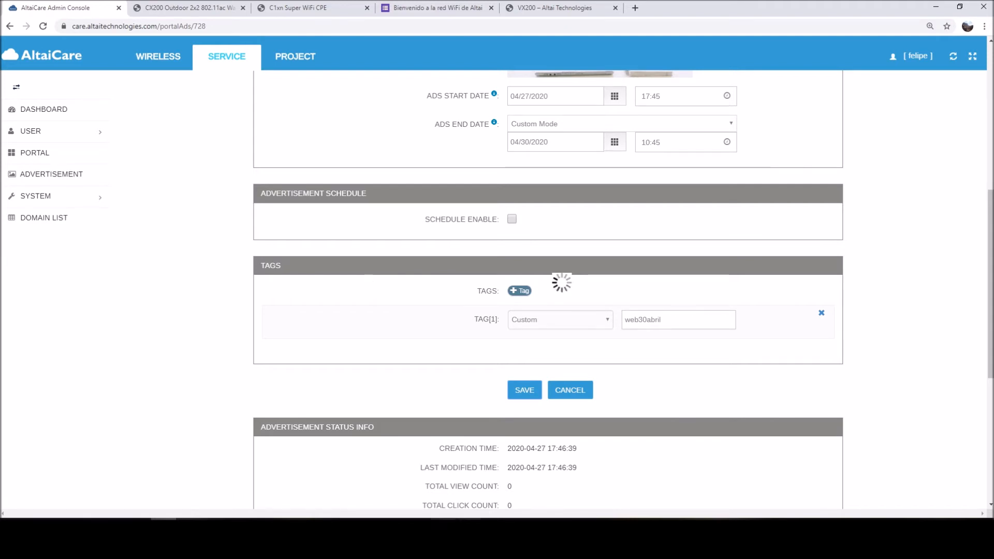
# Check the ad plan in the Excel workbook and view the saved Webinar 30 Abril image in a new window
pyautogui.click(545, 529)
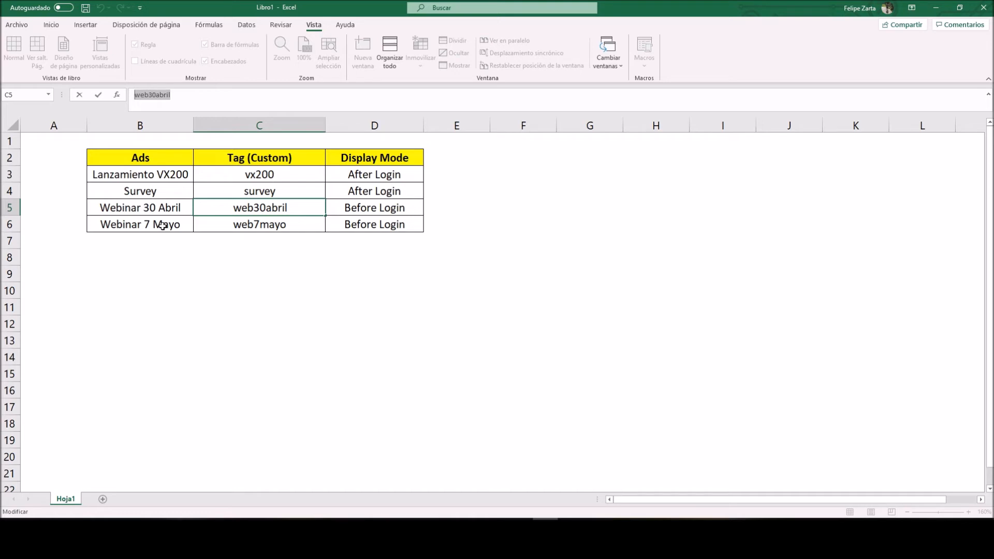
pyautogui.click(936, 7)
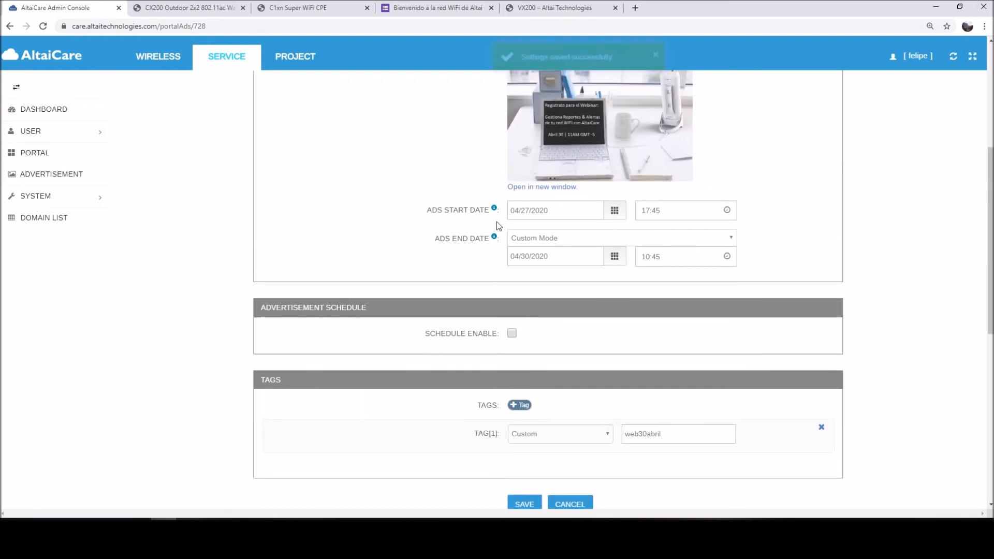
pyautogui.click(556, 191)
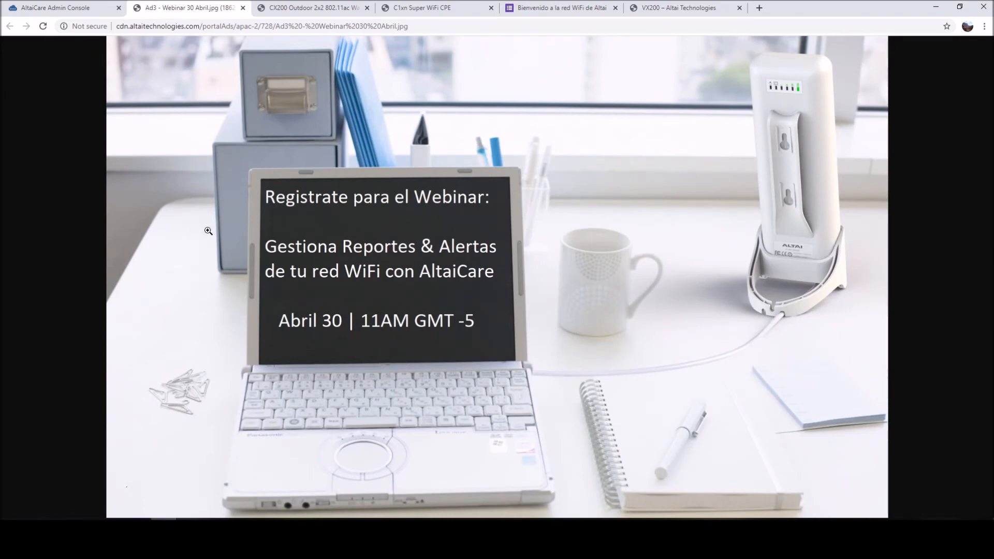
pyautogui.click(55, 10)
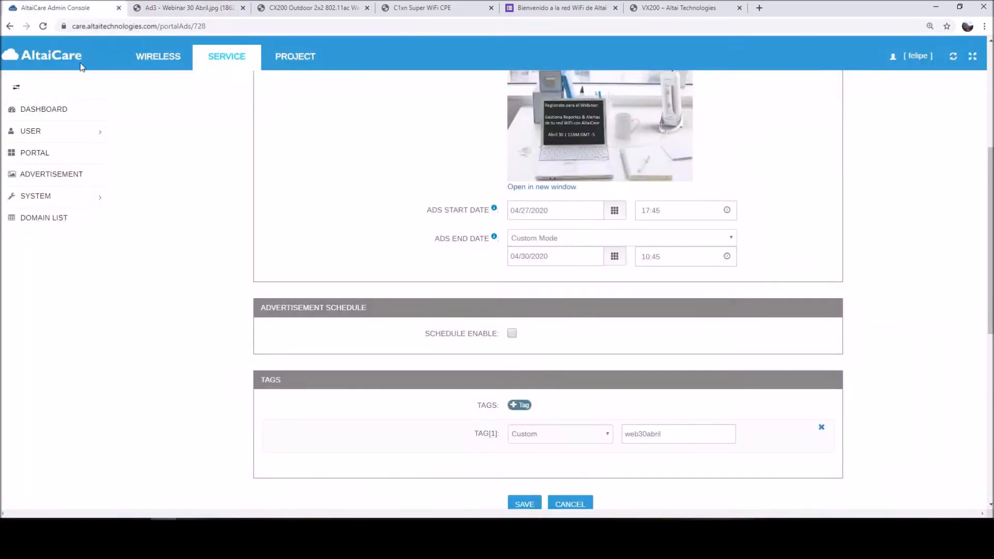
# Start a new advertisement from the advertisement list and name it Webinar 7 Mayo
pyautogui.click(51, 176)
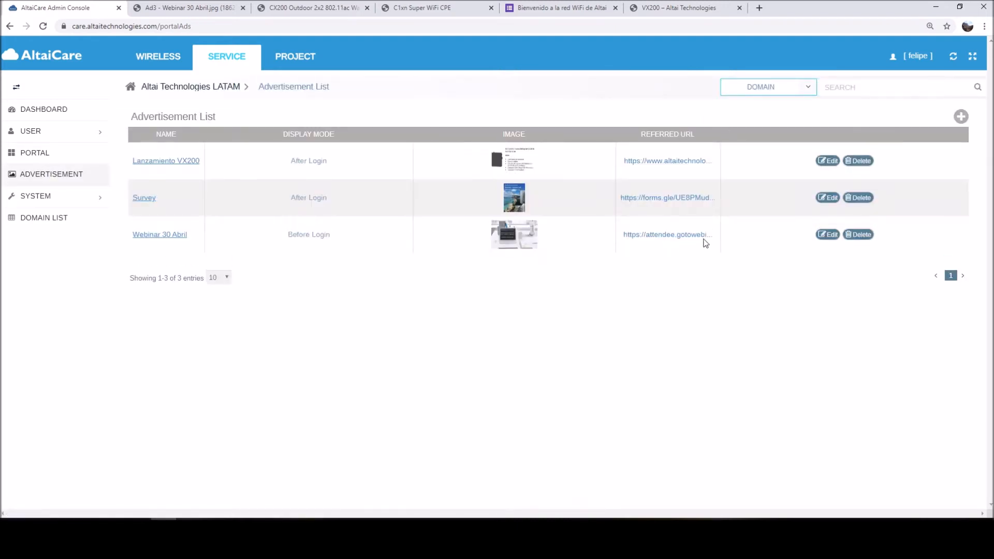
pyautogui.click(952, 116)
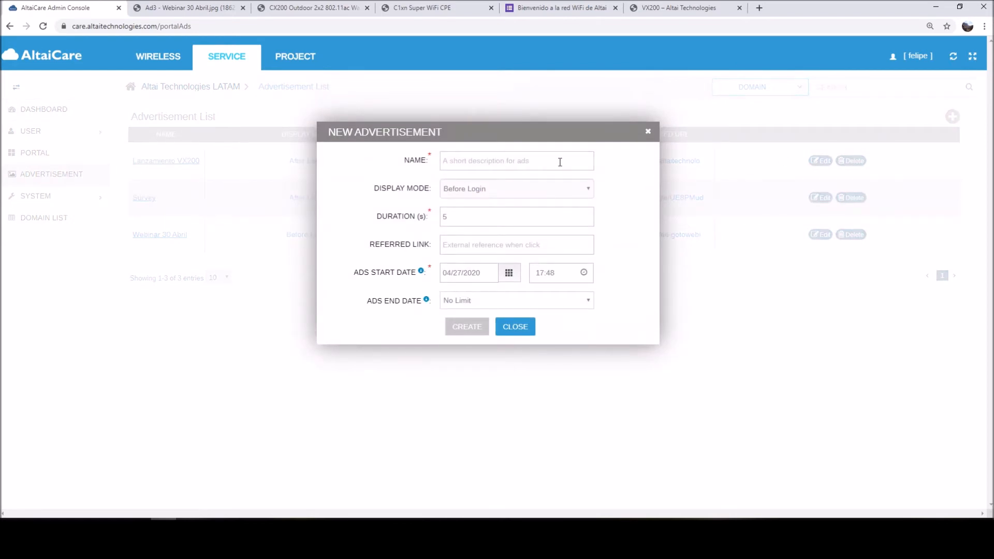
pyautogui.click(530, 158)
pyautogui.write('Webinar 7 Ma')
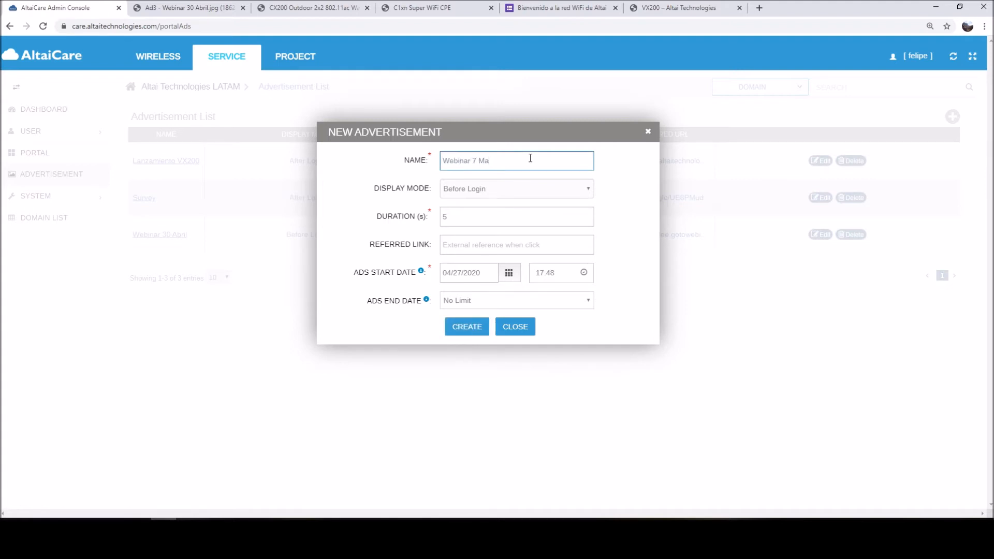
pyautogui.write('yo')
pyautogui.click(469, 531)
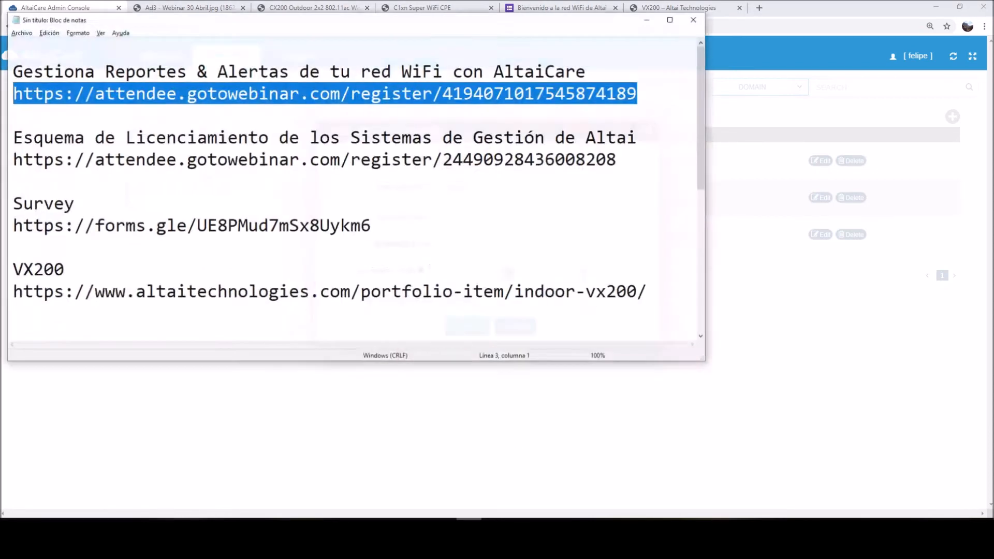
pyautogui.moveTo(619, 156); pyautogui.dragTo(2, 146)
pyautogui.hotkey('ctrl', 'c')
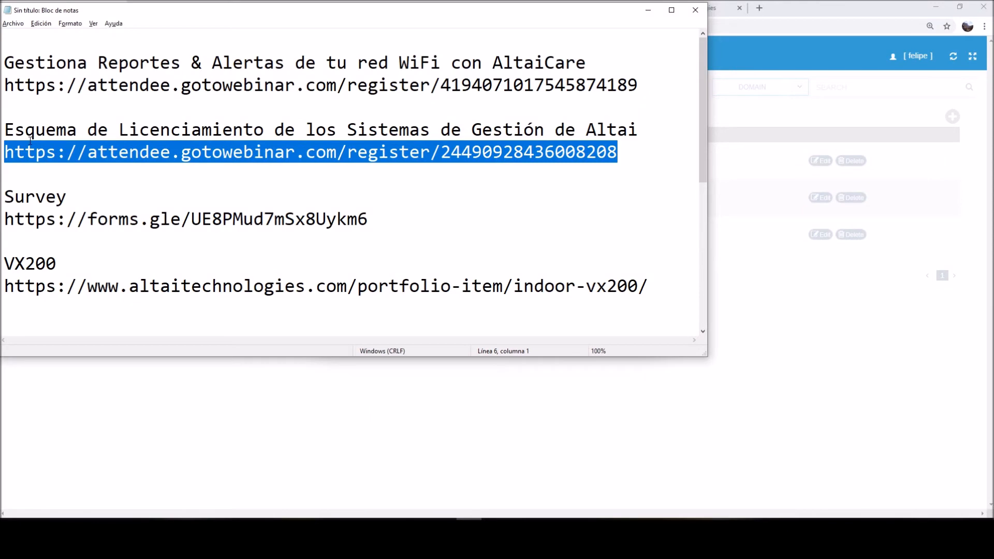
pyautogui.click(647, 10)
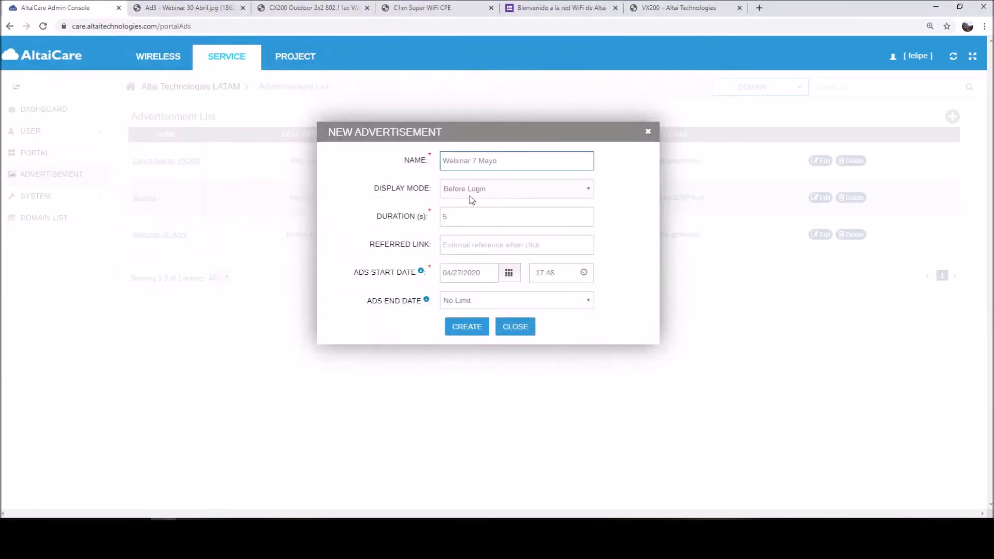
pyautogui.click(487, 248)
pyautogui.hotkey('ctrl', 'v')
# Set the new ad's start date to 04/30/2020 at 13:00
pyautogui.click(509, 275)
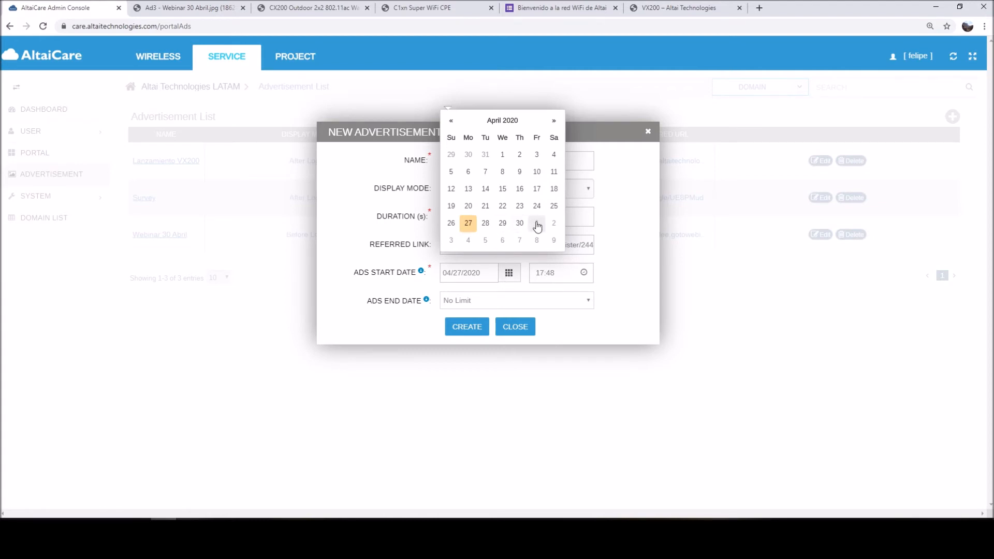
pyautogui.click(520, 222)
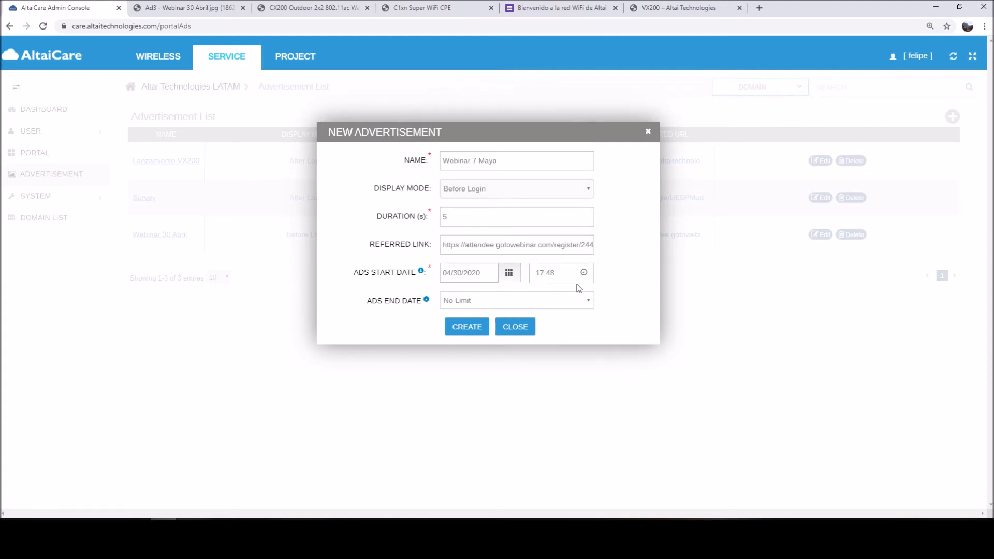
pyautogui.click(566, 275)
pyautogui.moveTo(566, 275); pyautogui.dragTo(533, 274)
pyautogui.write('1')
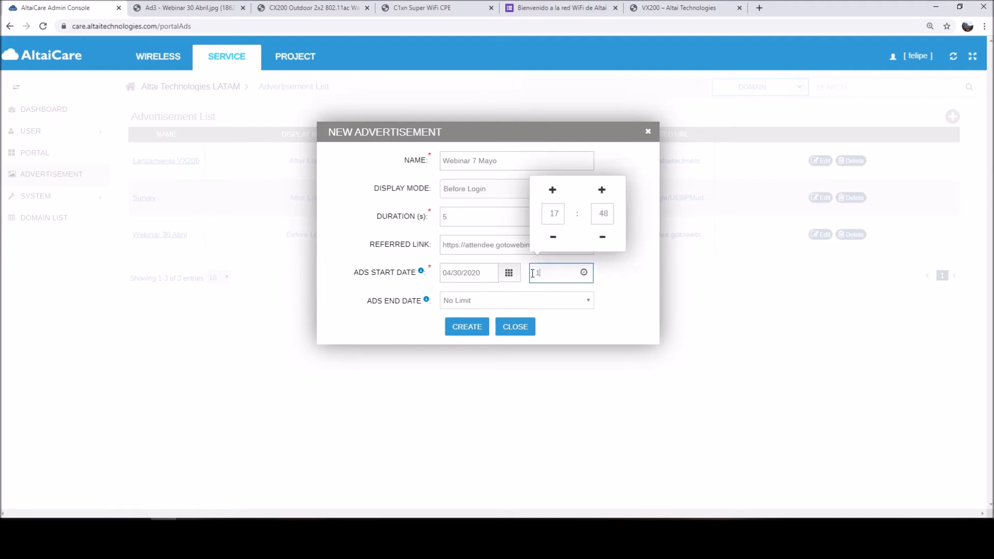
pyautogui.click(561, 299)
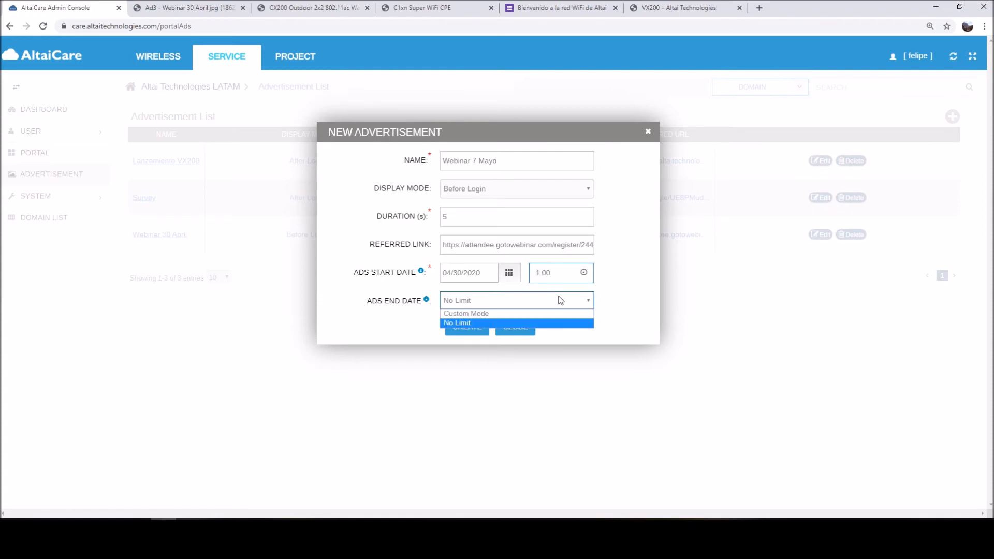
pyautogui.click(561, 301)
pyautogui.click(569, 270)
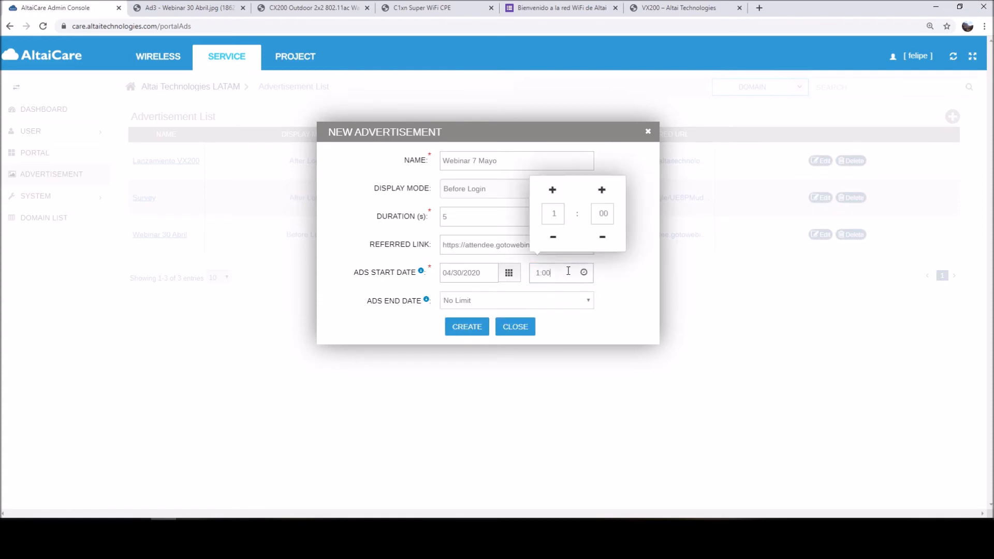
pyautogui.click(553, 190)
pyautogui.click(553, 191)
pyautogui.click(554, 191)
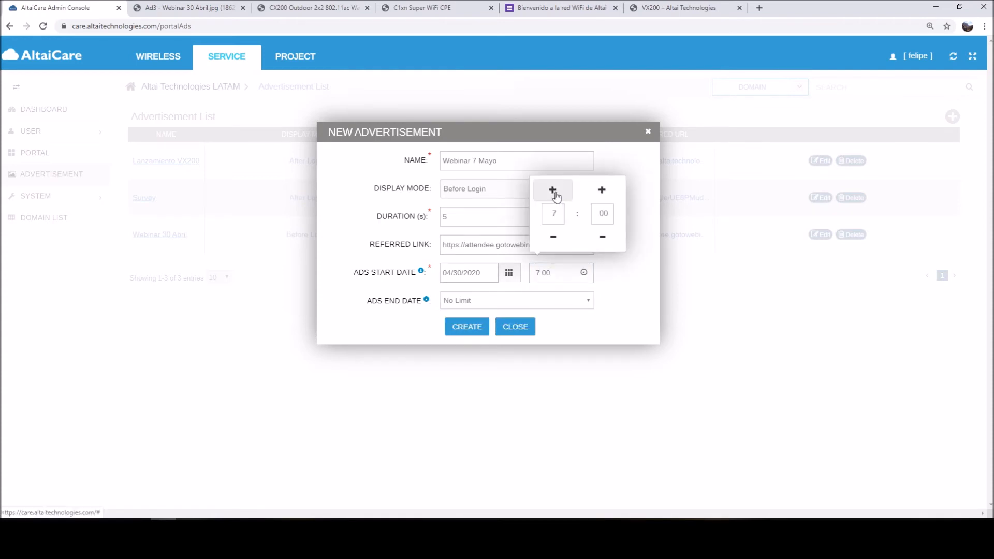
pyautogui.click(553, 190)
pyautogui.click(554, 190)
# Set the ad's end date to Custom Mode, 05/07/2020 at 10:45, and create the advertisement
pyautogui.click(509, 300)
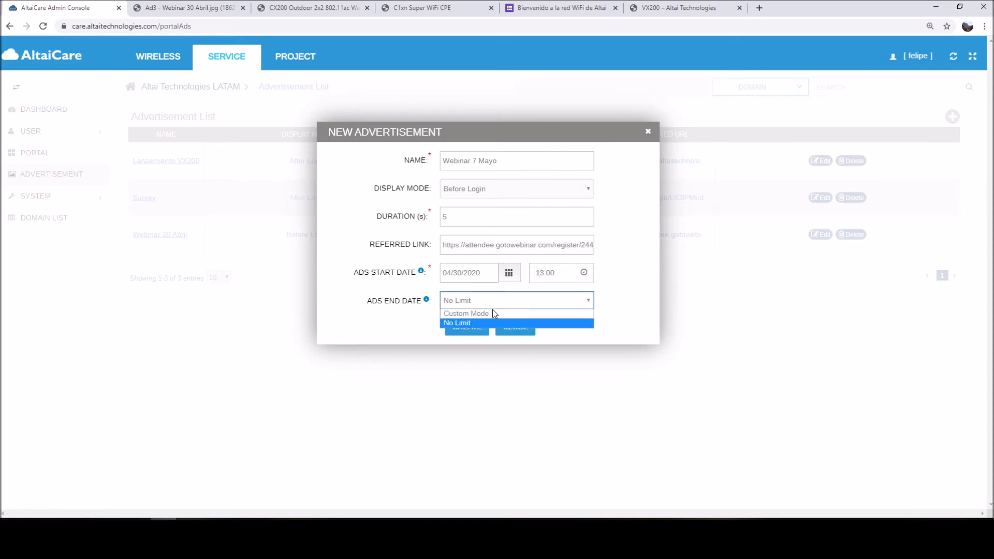
pyautogui.click(493, 314)
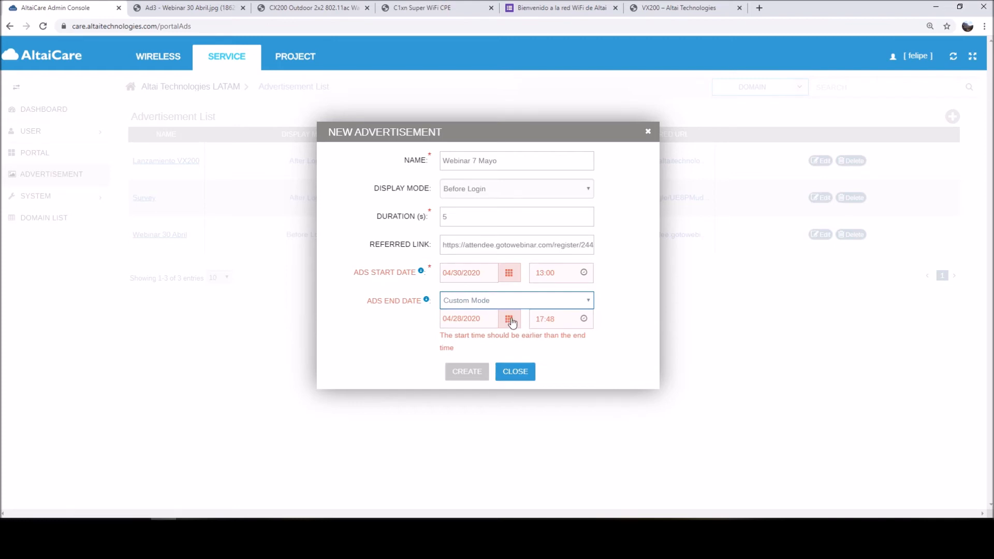
pyautogui.click(516, 321)
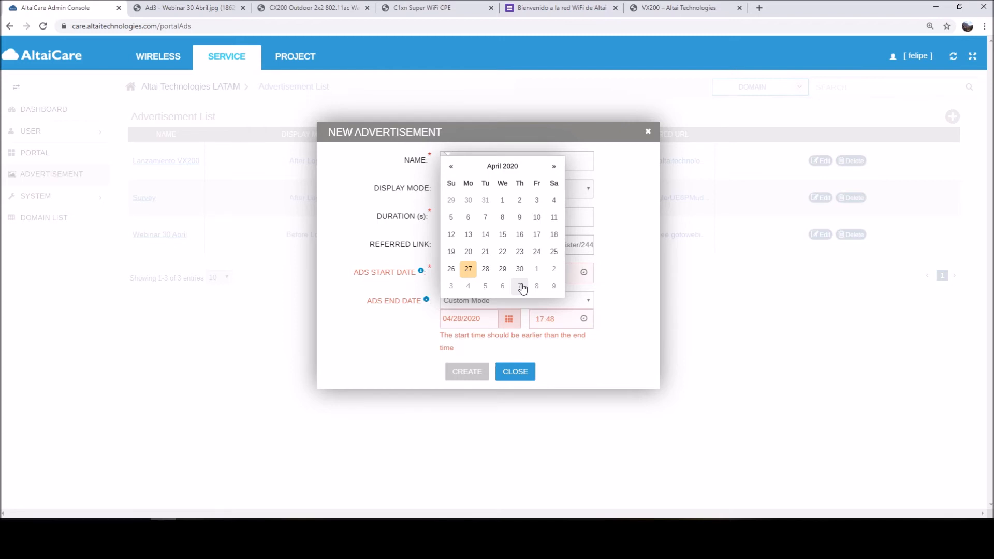
pyautogui.click(520, 286)
pyautogui.click(537, 318)
pyautogui.write('10')
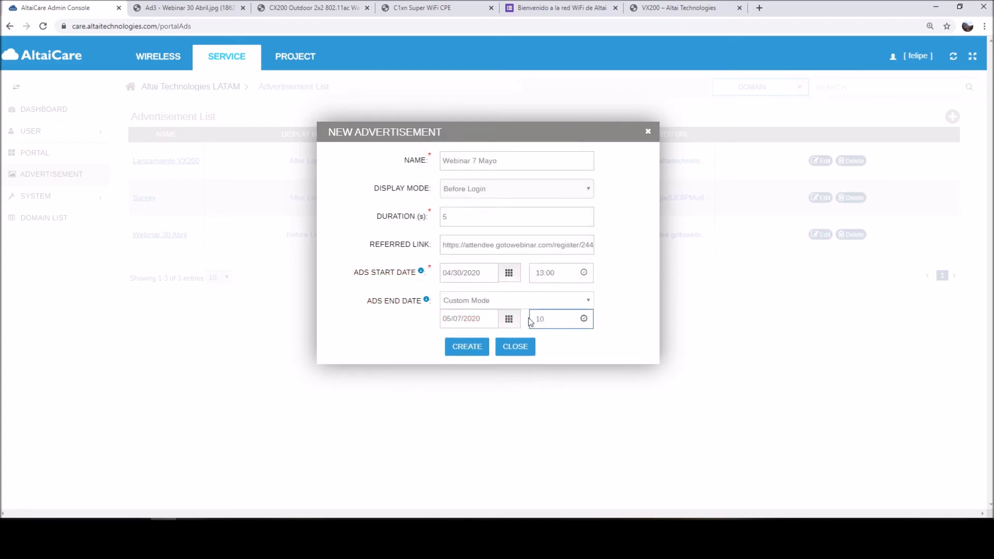
pyautogui.write(':45')
pyautogui.click(476, 347)
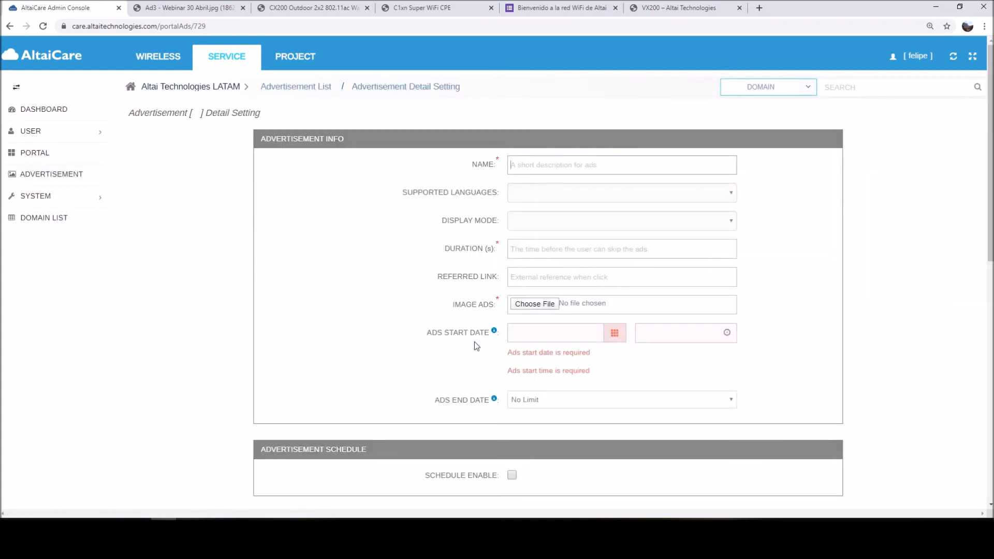
# Choose Ad4 - Webinar 7 Mayo as the Webinar 7 Mayo ad's image
pyautogui.click(524, 306)
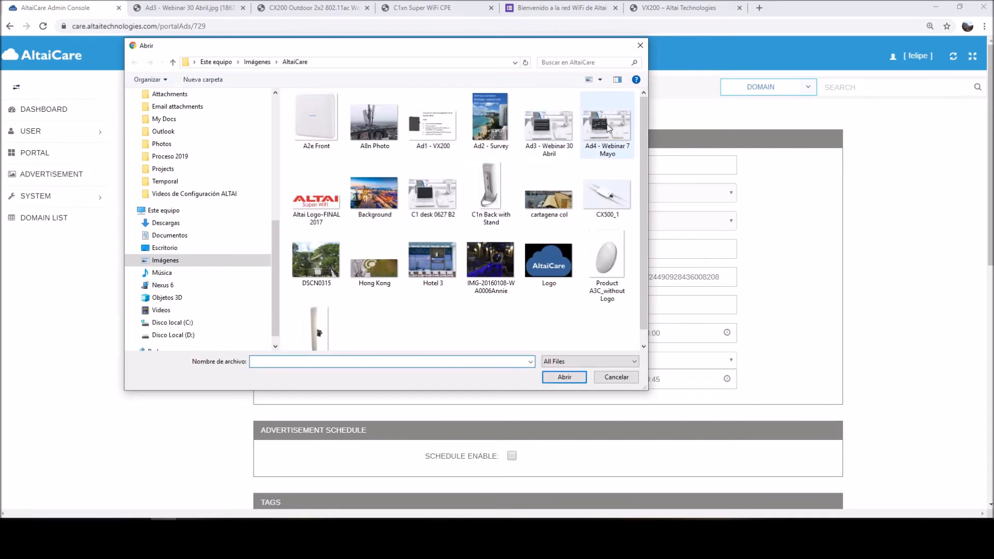
pyautogui.doubleClick(608, 127)
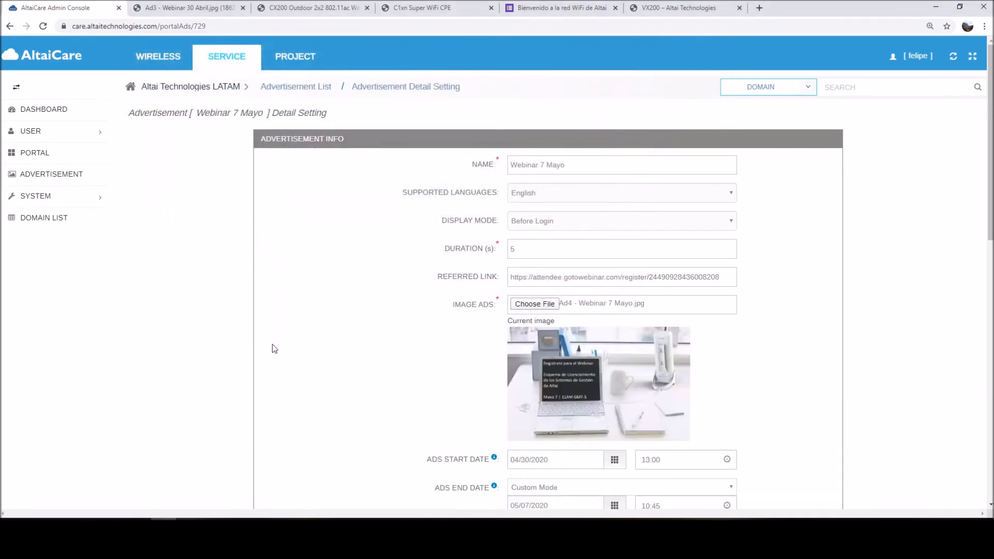
# Add a tag to the Webinar 7 Mayo ad and copy its custom tag, web7mayo, from the Excel table
pyautogui.scroll(-3, 332, 354)
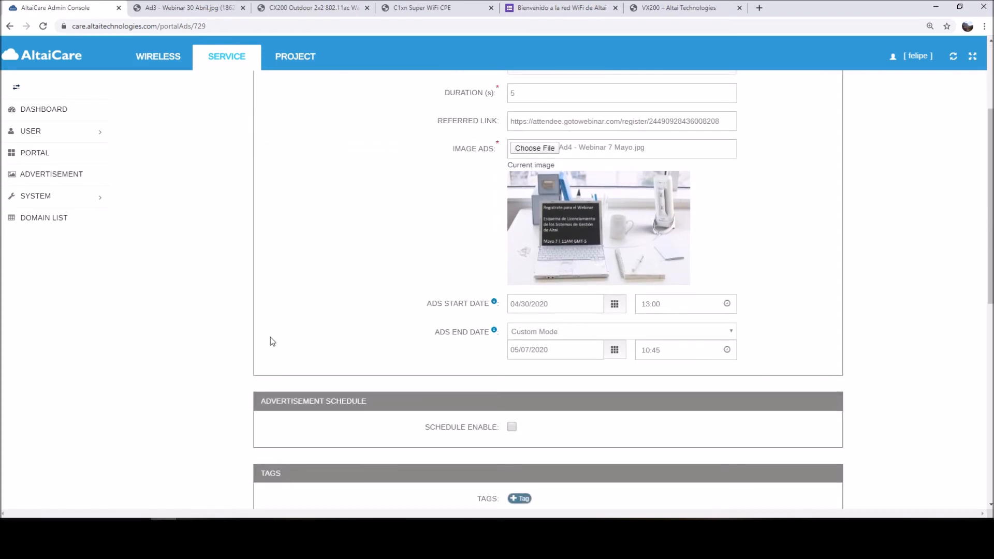
pyautogui.scroll(-5, 346, 340)
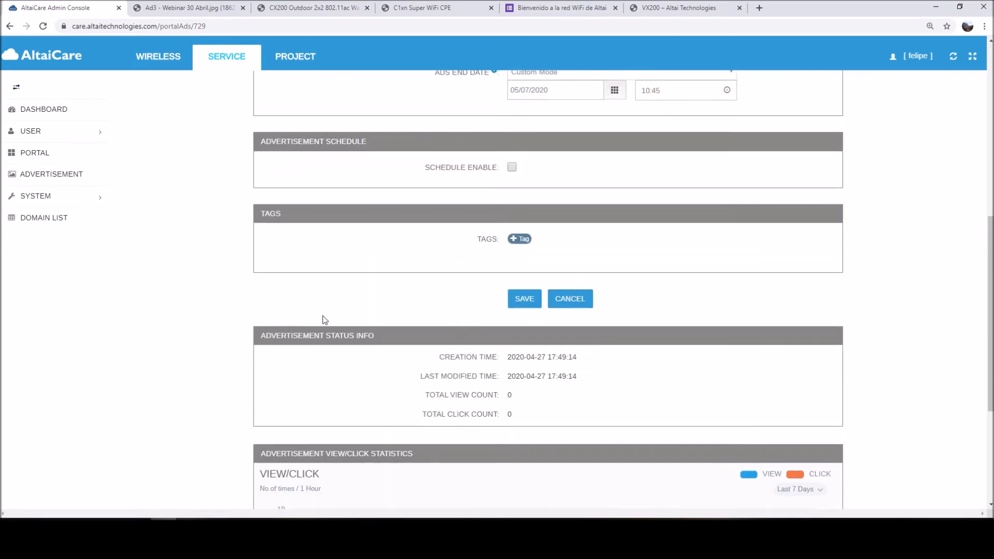
pyautogui.click(520, 239)
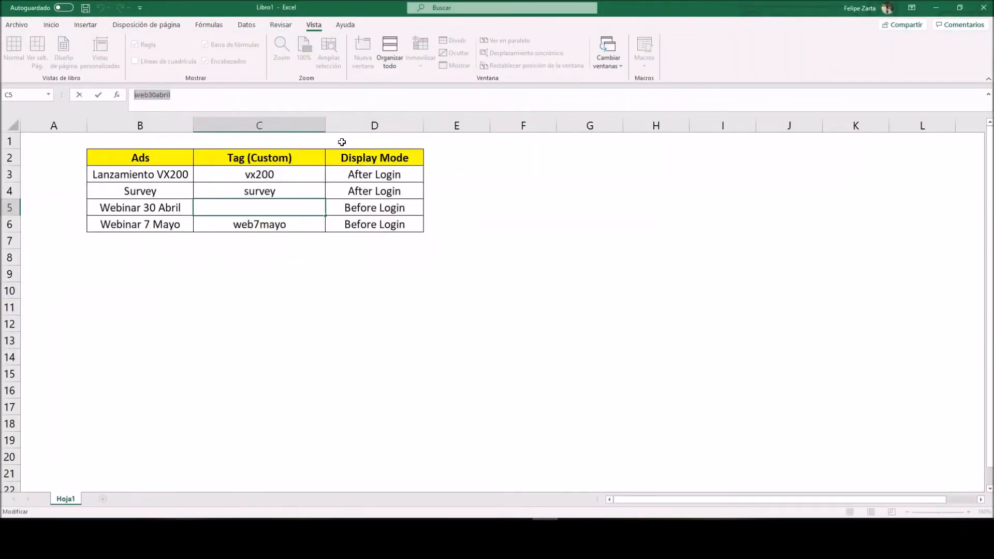
pyautogui.click(311, 224)
pyautogui.moveTo(170, 95); pyautogui.dragTo(133, 96)
pyautogui.hotkey('ctrl', 'c')
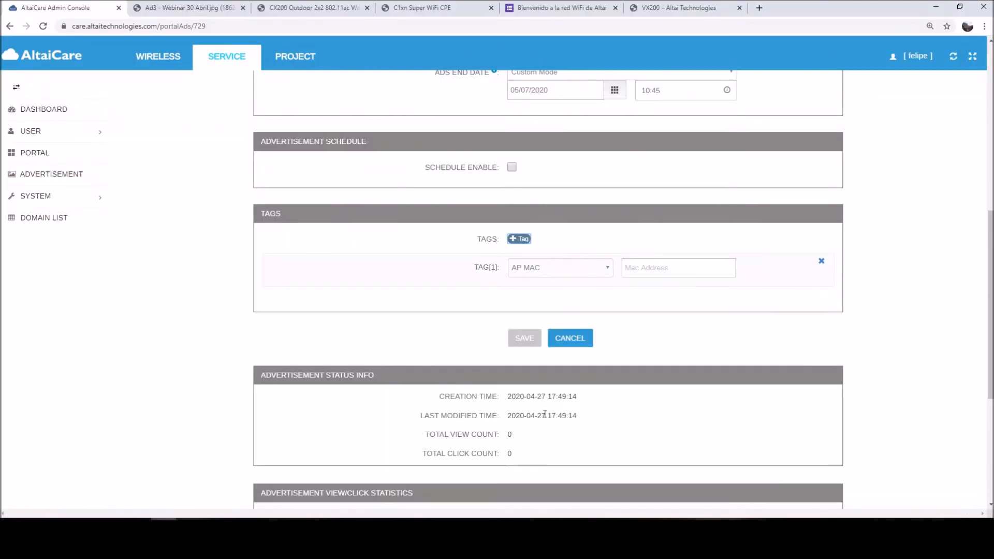
# Set the ad's tag type to Custom with the value web7mayo and save the advertisement
pyautogui.click(644, 268)
pyautogui.hotkey('ctrl', 'v')
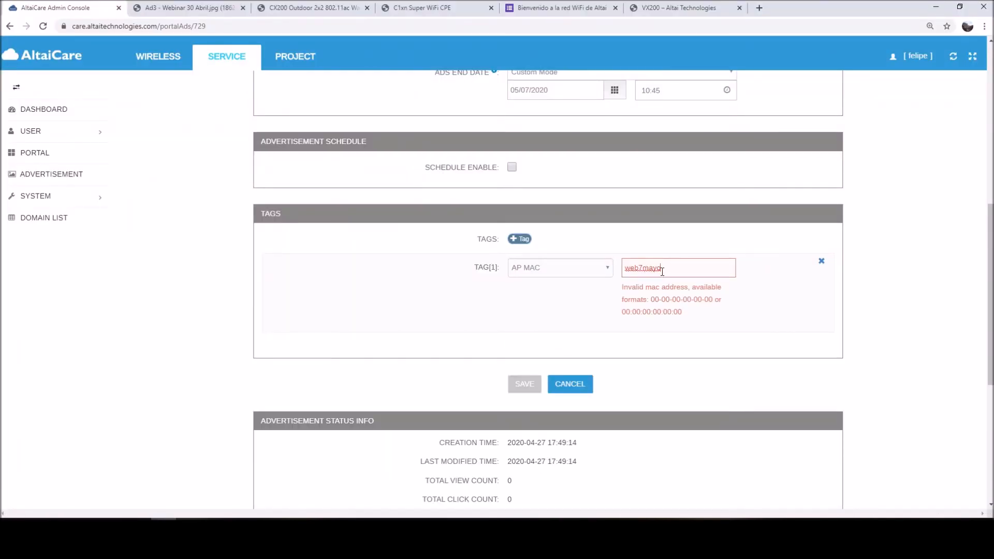
pyautogui.click(548, 277)
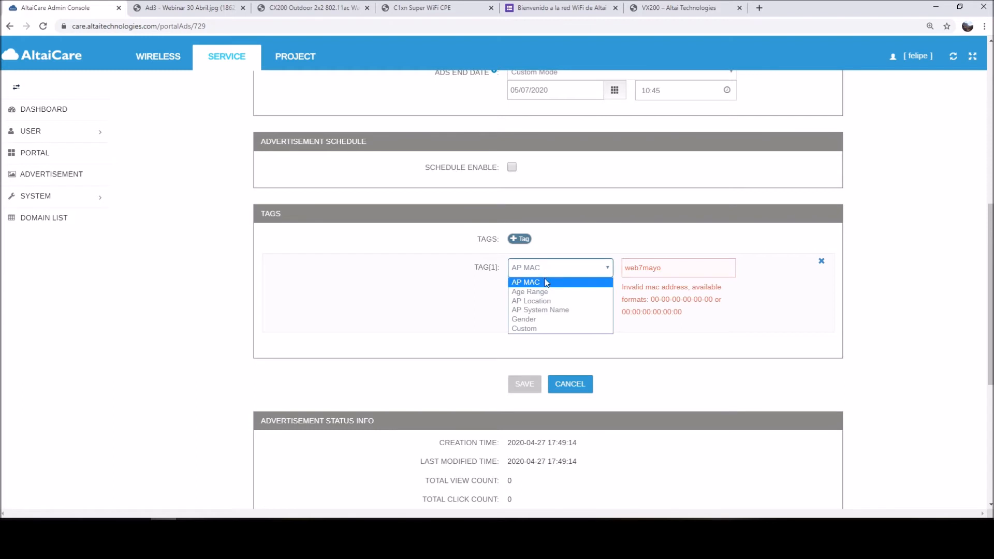
pyautogui.click(542, 328)
pyautogui.click(648, 270)
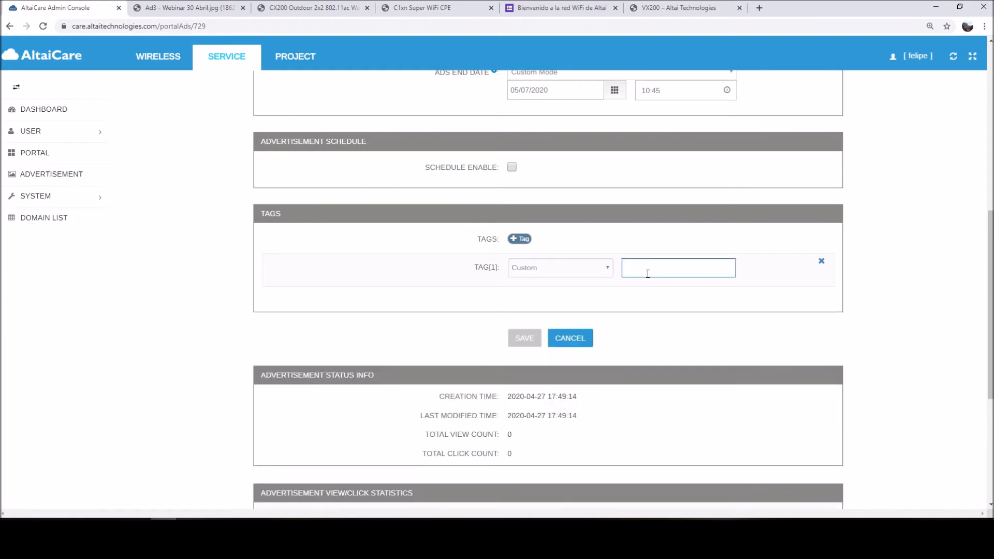
pyautogui.hotkey('ctrl', 'v')
pyautogui.click(529, 339)
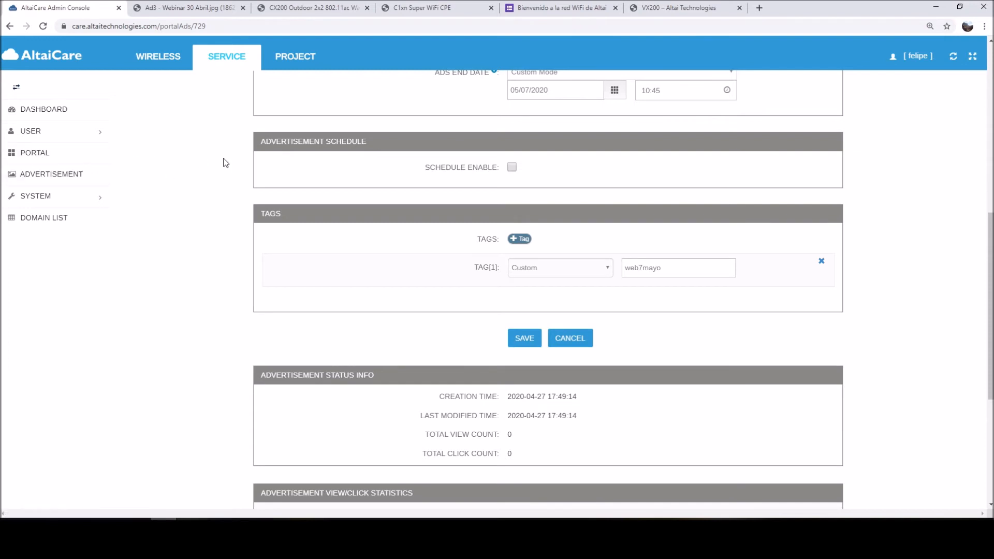
# Open the detail settings of AltaiCare Portal 1 for editing
pyautogui.scroll(2, 220, 161)
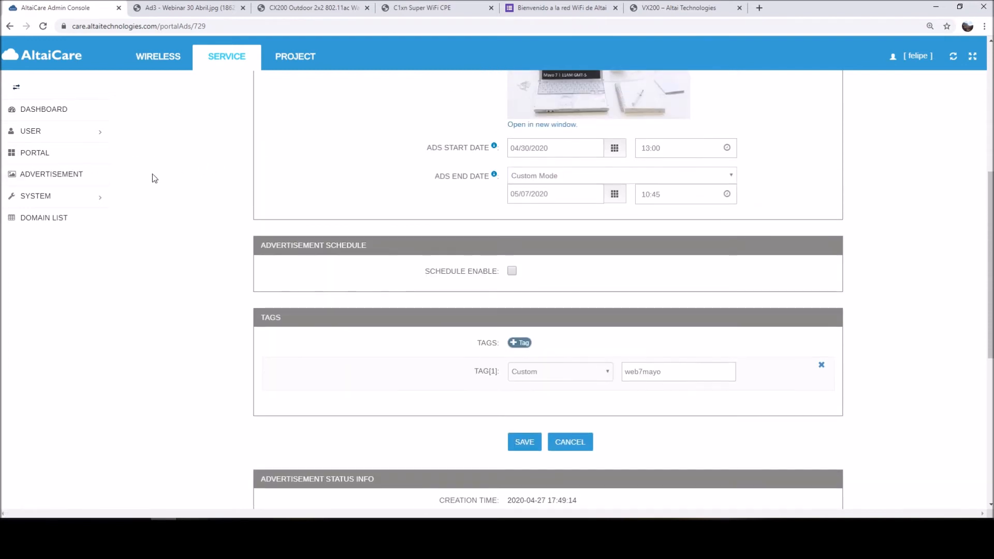
pyautogui.click(57, 159)
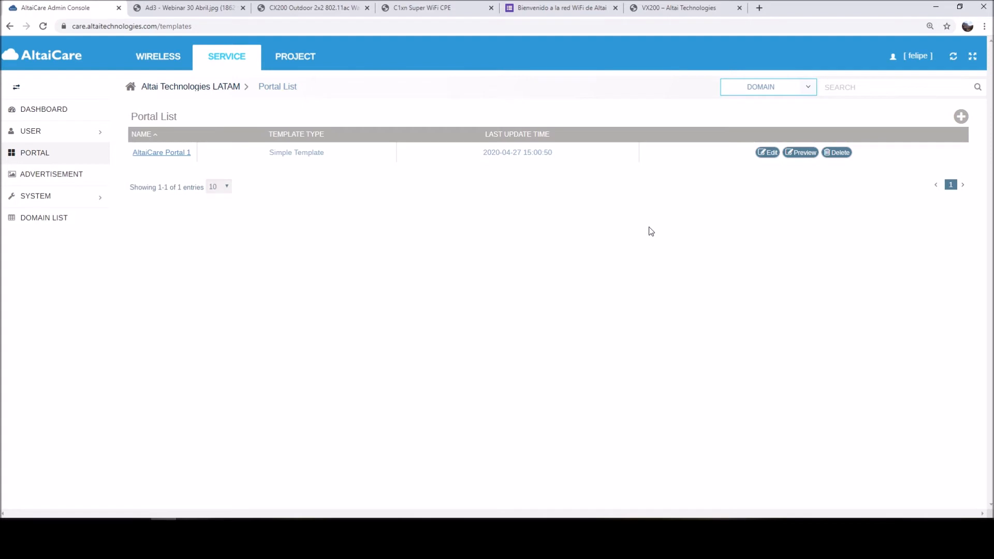
pyautogui.click(767, 153)
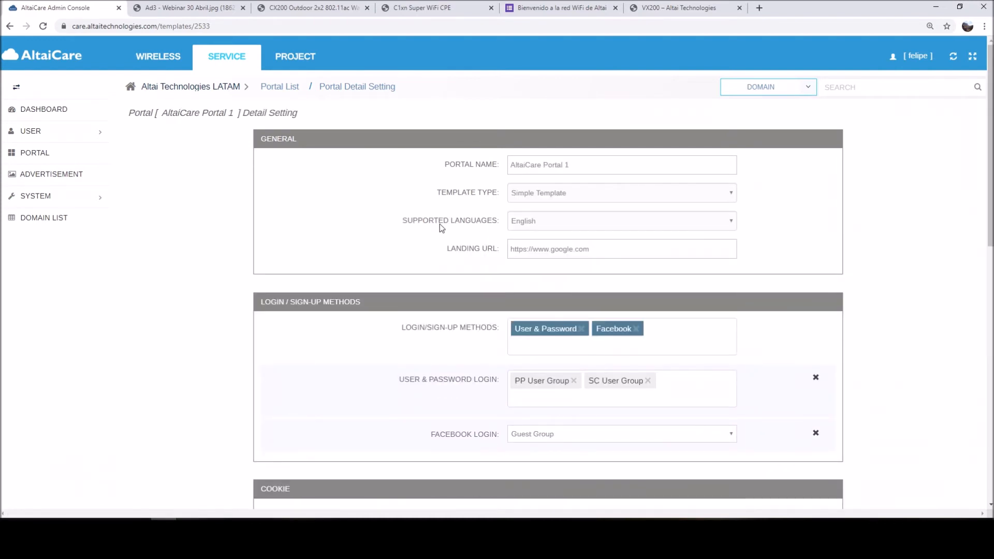
# Enable Show Ads in the portal's Advertisement section and keep the display mode on Both
pyautogui.scroll(-3, 242, 311)
pyautogui.scroll(-2, 242, 311)
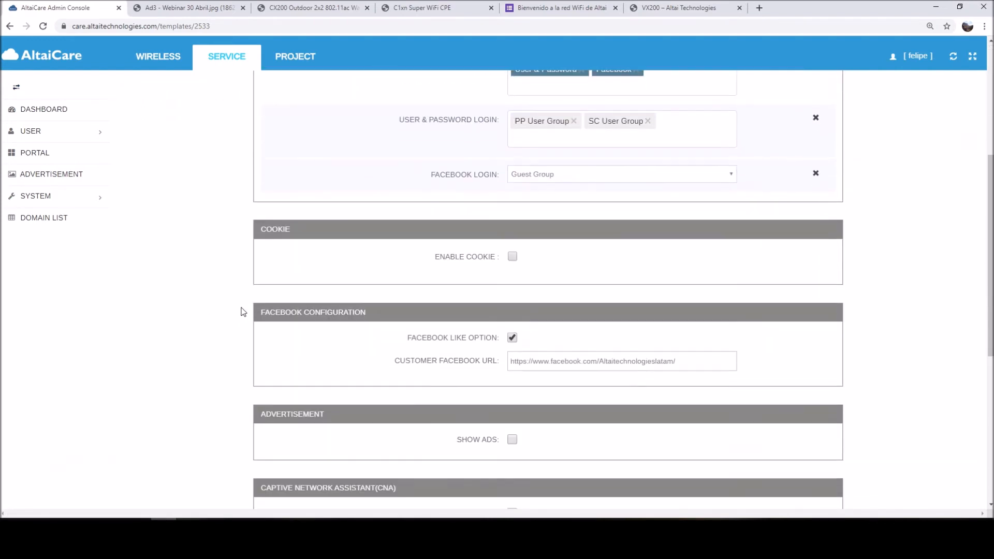
pyautogui.scroll(-3, 242, 311)
pyautogui.moveTo(261, 259); pyautogui.dragTo(315, 259)
pyautogui.click(325, 259)
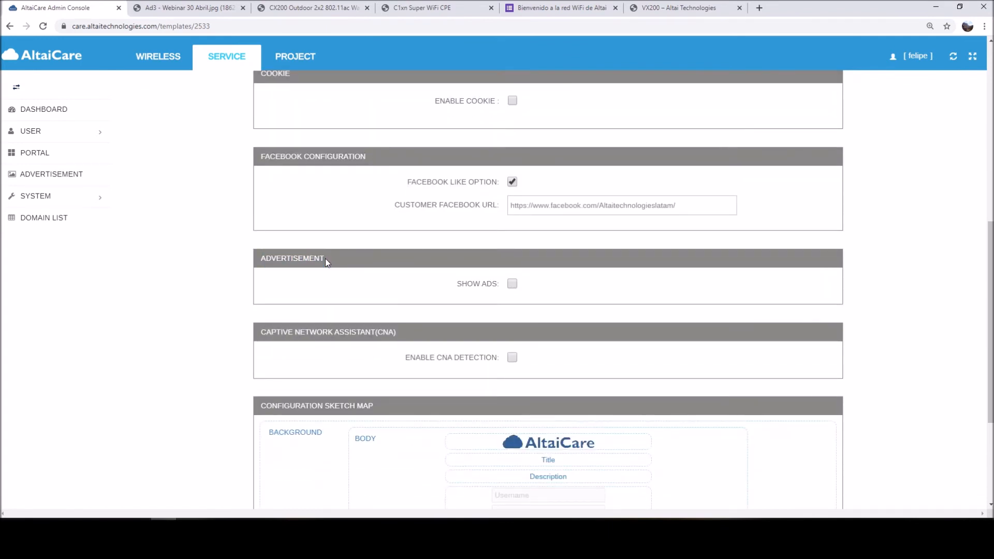
pyautogui.click(513, 284)
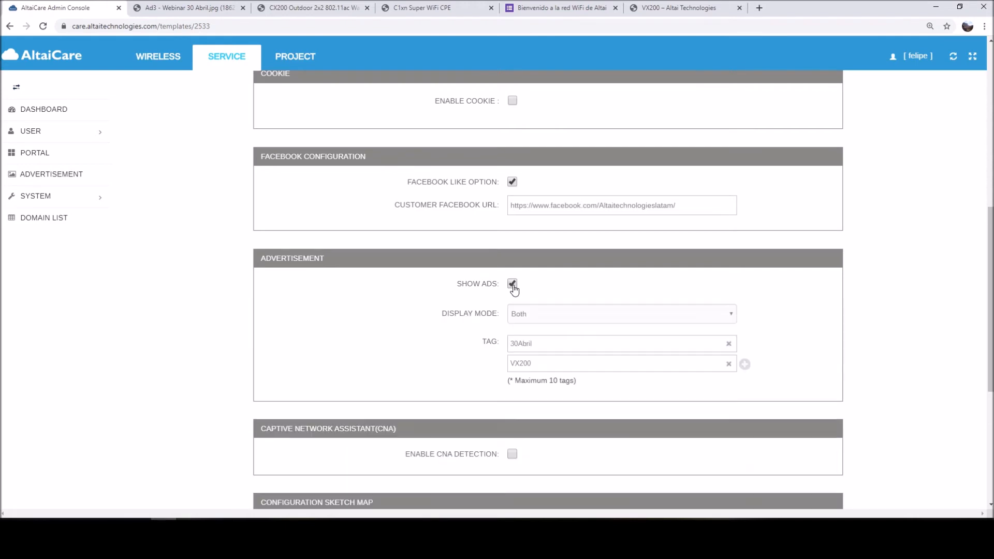
pyautogui.scroll(-1, 404, 293)
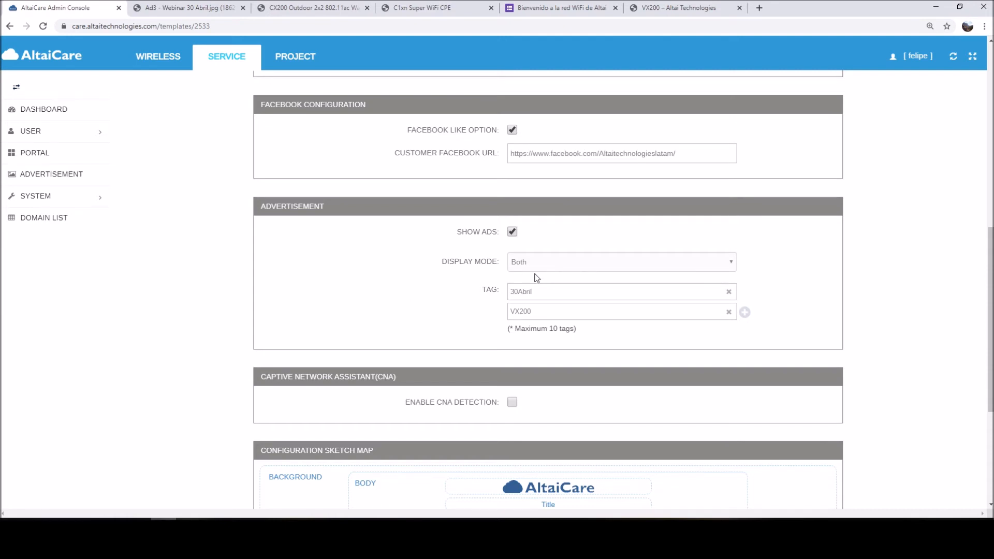
pyautogui.click(731, 264)
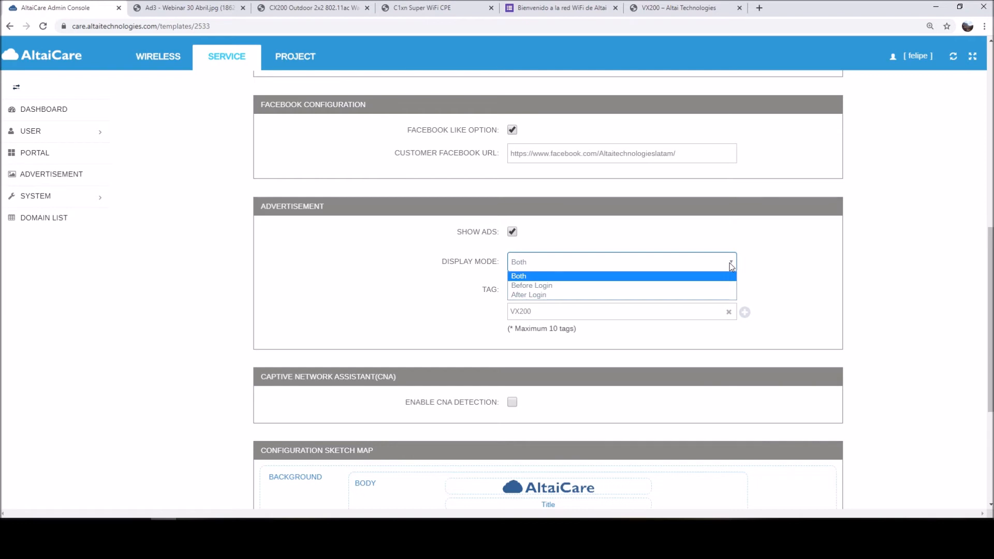
pyautogui.click(705, 278)
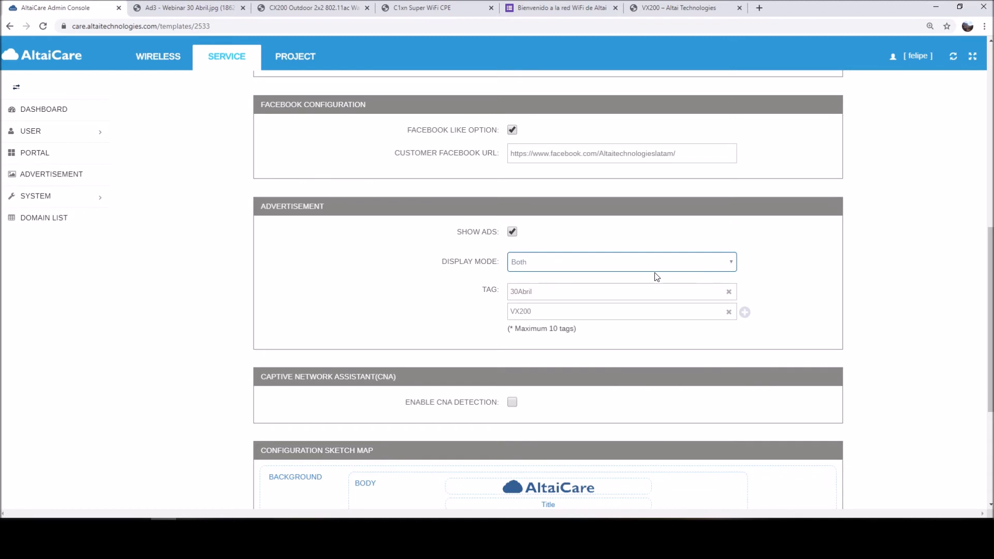
# Remove the portal's VX200 ad tag and clear the 30Abril tag
pyautogui.click(729, 312)
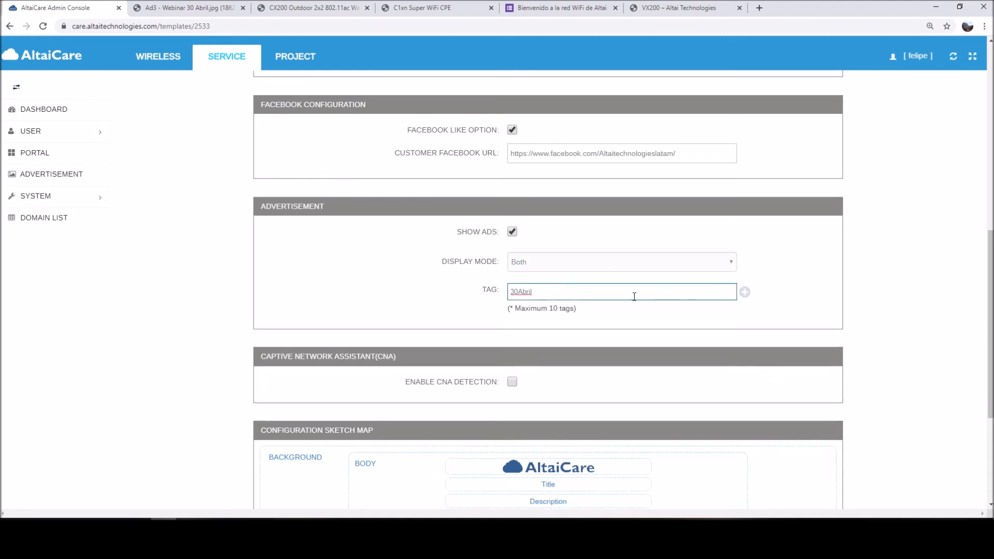
pyautogui.moveTo(657, 291); pyautogui.dragTo(503, 294)
pyautogui.press('BackSpace')
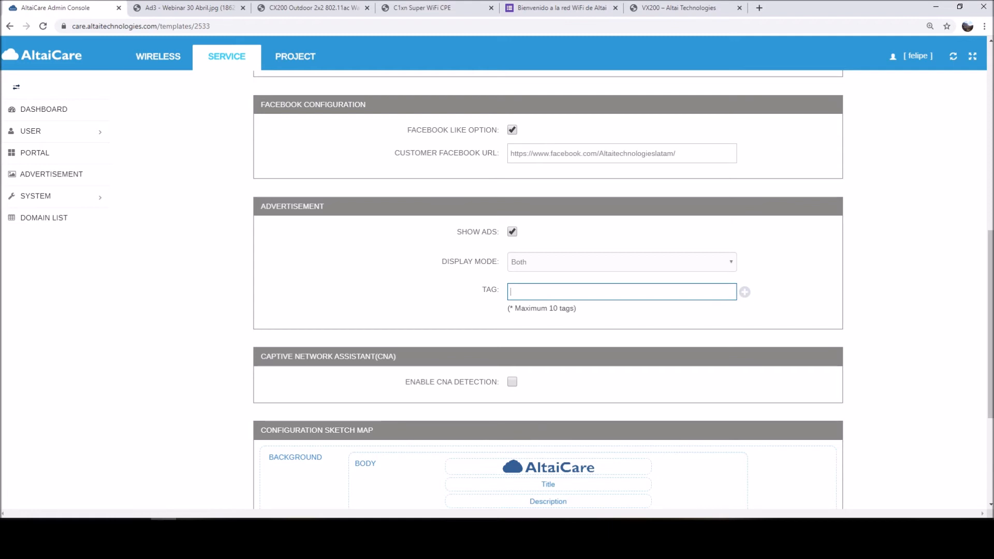
# Look up the VX200 launch ad's tag in the Excel table and enter vx200 as the portal's first ad tag
pyautogui.click(545, 532)
pyautogui.click(320, 285)
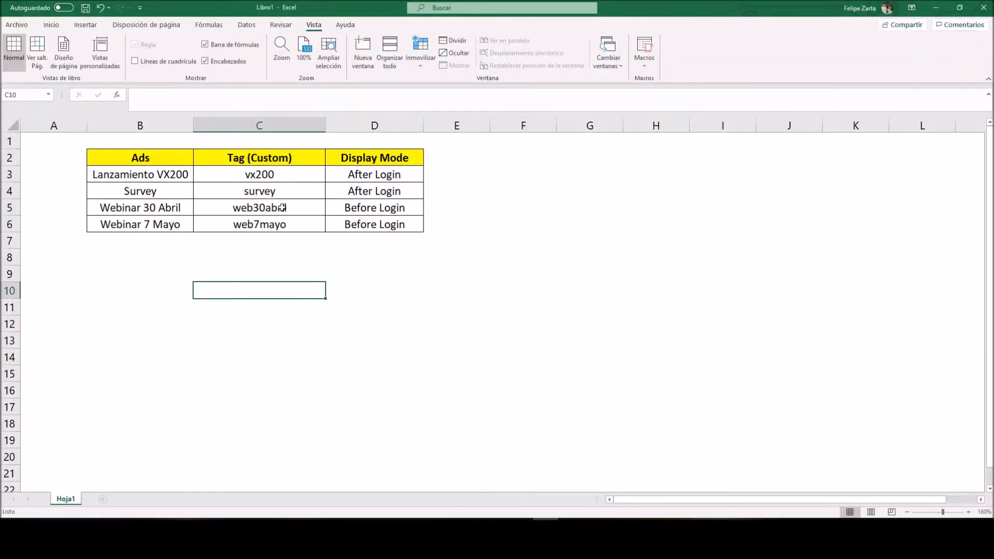
pyautogui.click(278, 175)
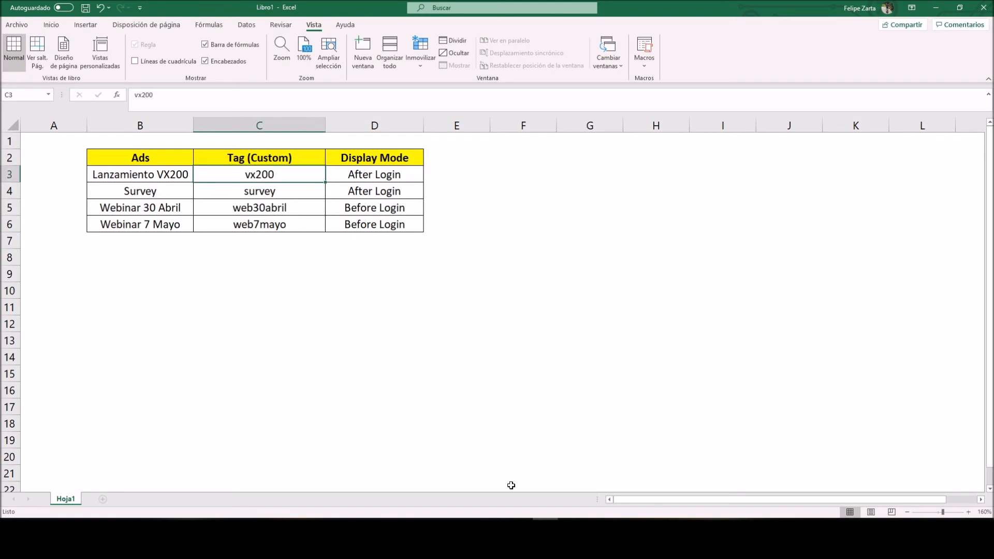
pyautogui.click(546, 533)
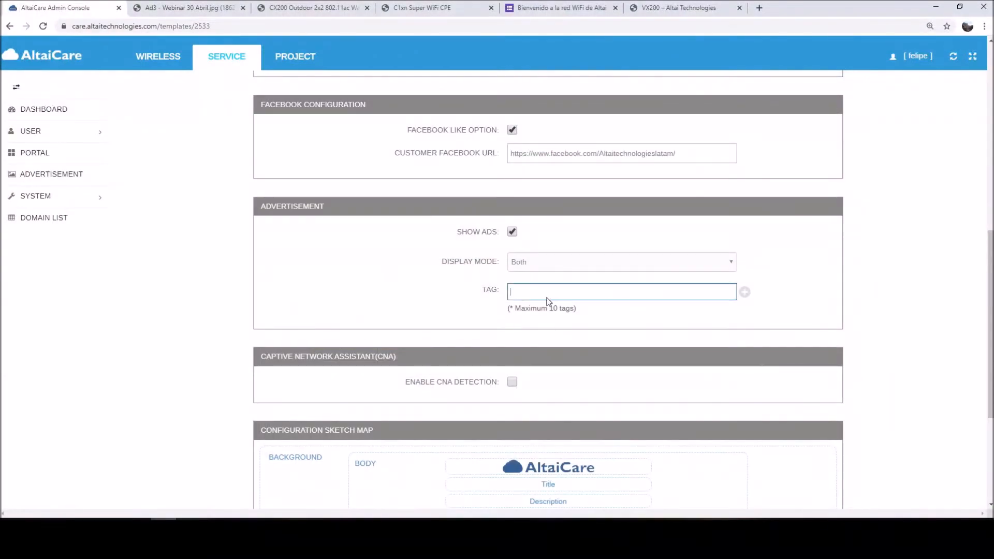
pyautogui.click(546, 532)
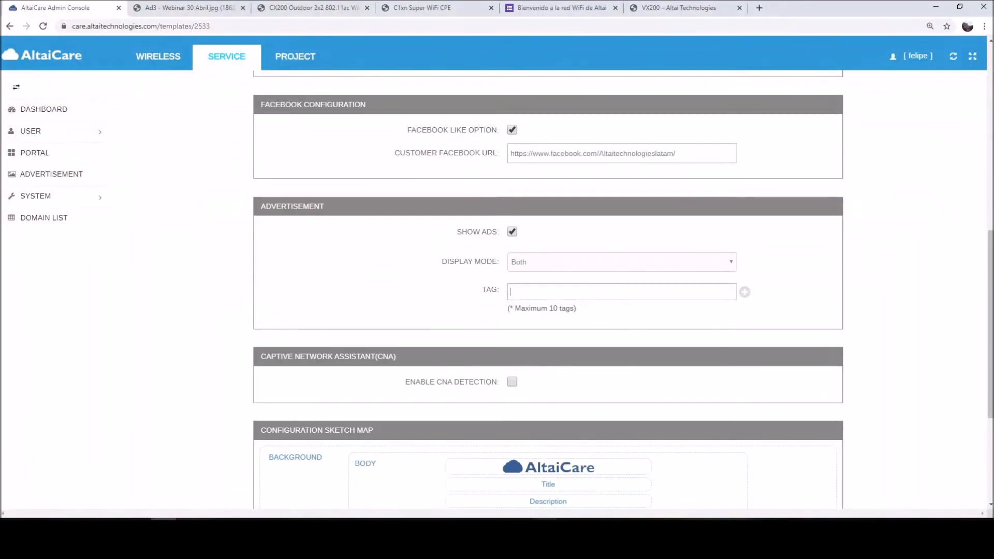
pyautogui.click(542, 294)
pyautogui.write('vx200')
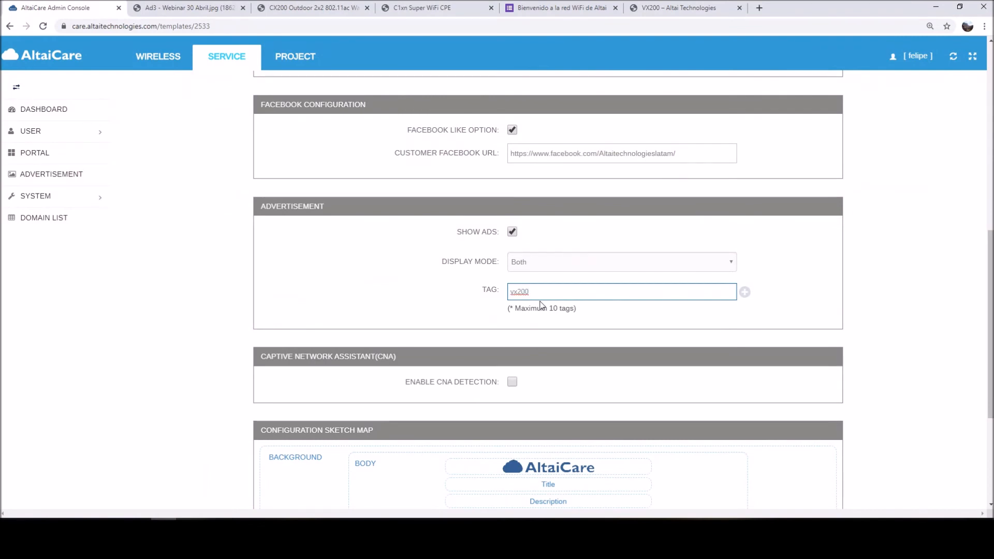
# Add a second ad tag to the portal and fill it with web30abril copied from the Excel table
pyautogui.click(744, 293)
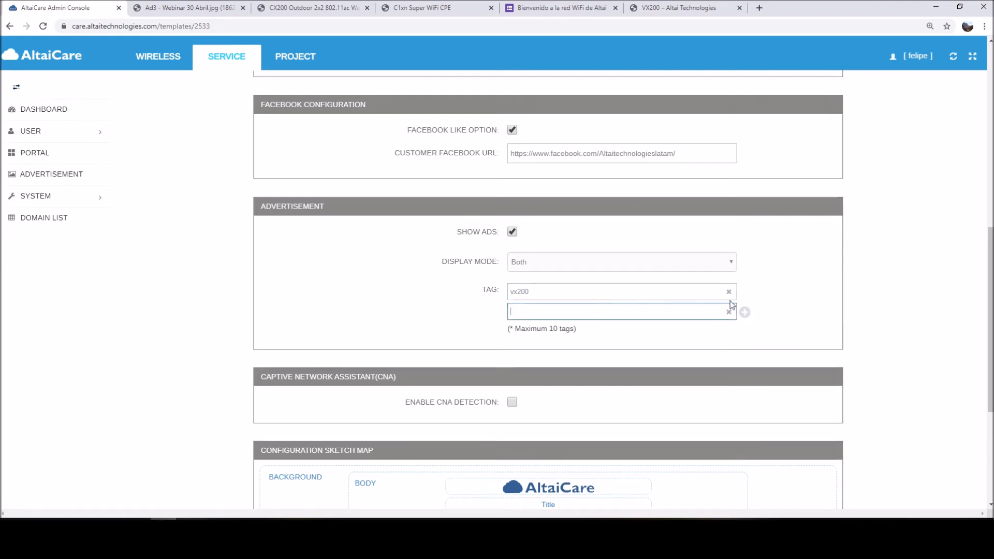
pyautogui.hotkey('alt', 'Tab')
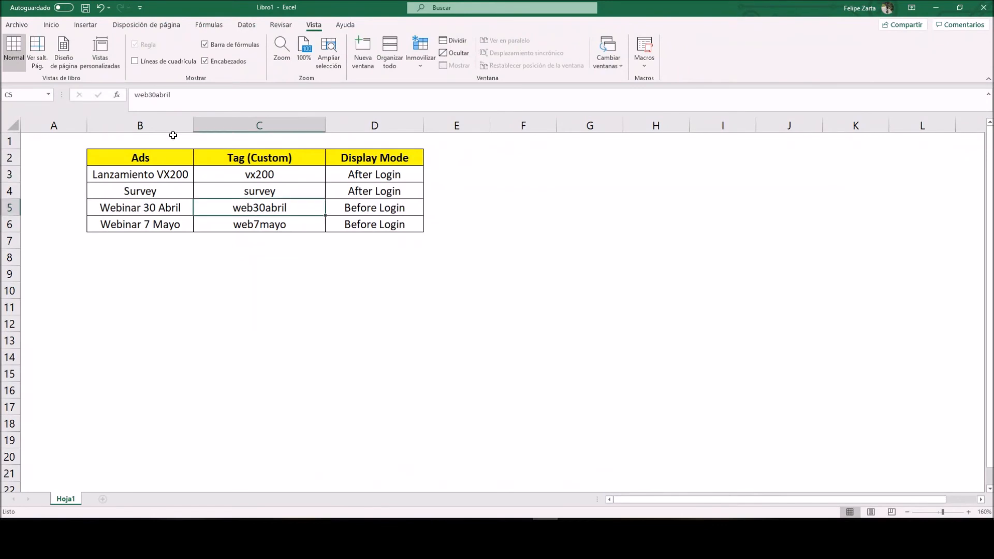
pyautogui.moveTo(170, 96); pyautogui.dragTo(135, 95)
pyautogui.hotkey('ctrl', 'c')
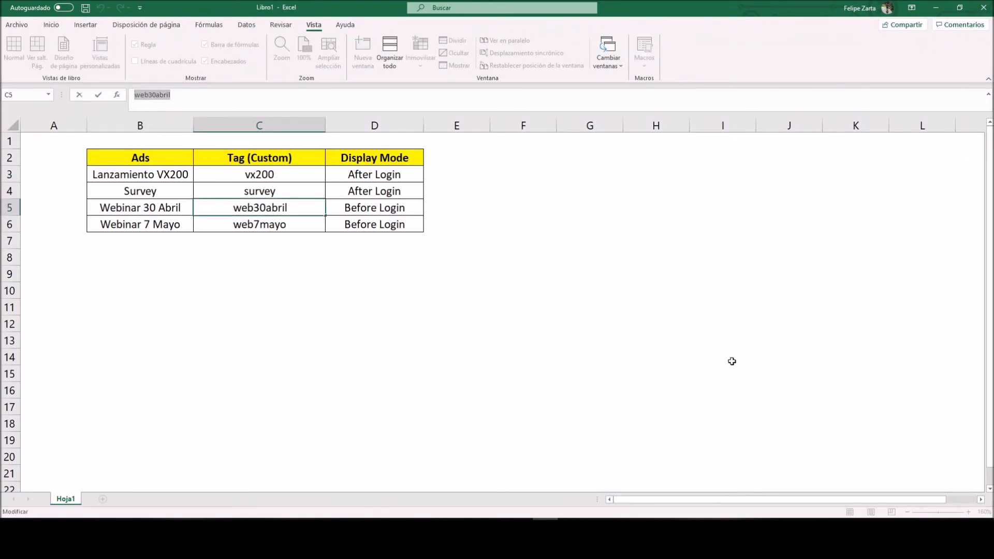
pyautogui.hotkey('alt', 'Tab')
pyautogui.click(600, 313)
pyautogui.hotkey('ctrl', 'v')
# Add a third ad tag to the portal and fill it with web7mayo copied from the Excel table
pyautogui.click(745, 313)
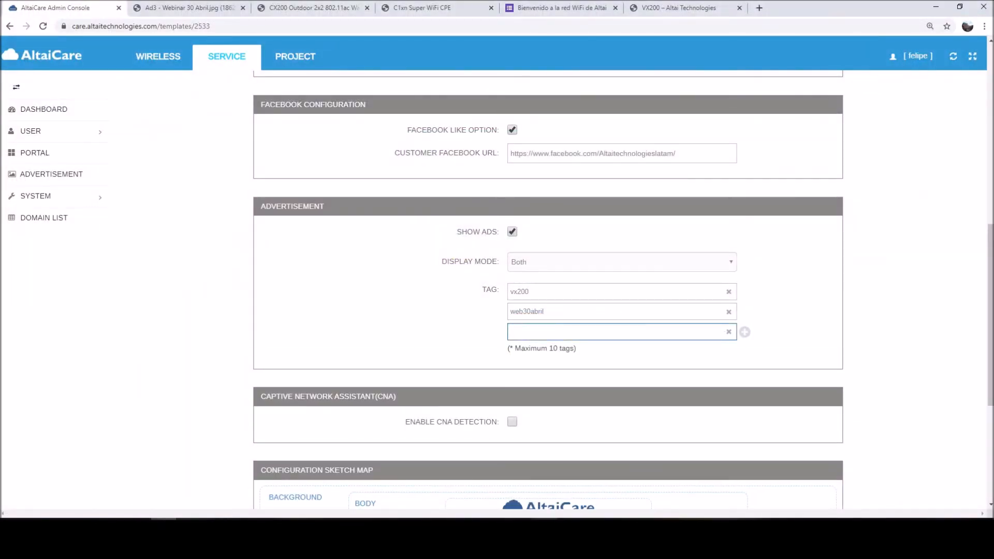
pyautogui.hotkey('alt', 'Tab')
pyautogui.click(282, 229)
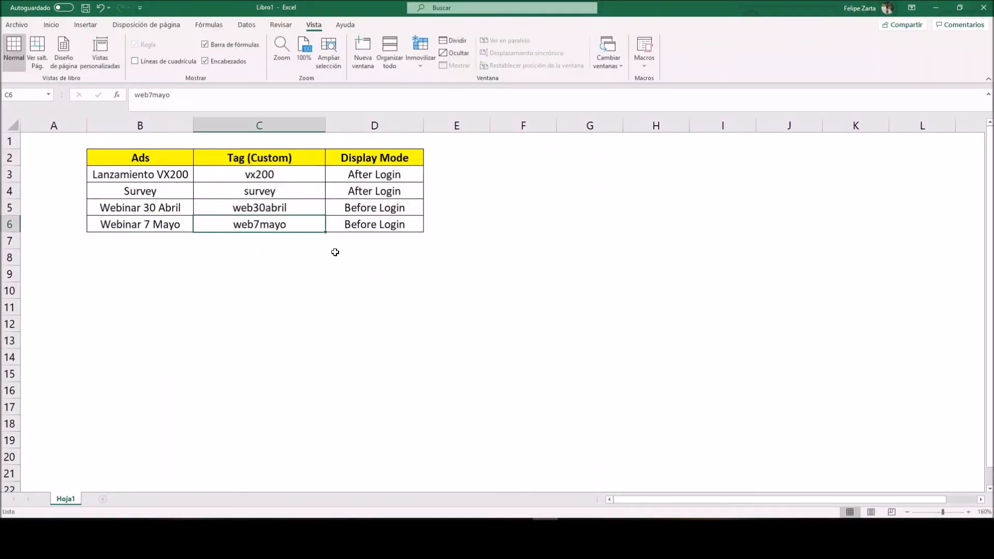
pyautogui.moveTo(196, 94); pyautogui.dragTo(133, 95)
pyautogui.hotkey('ctrl', 'c')
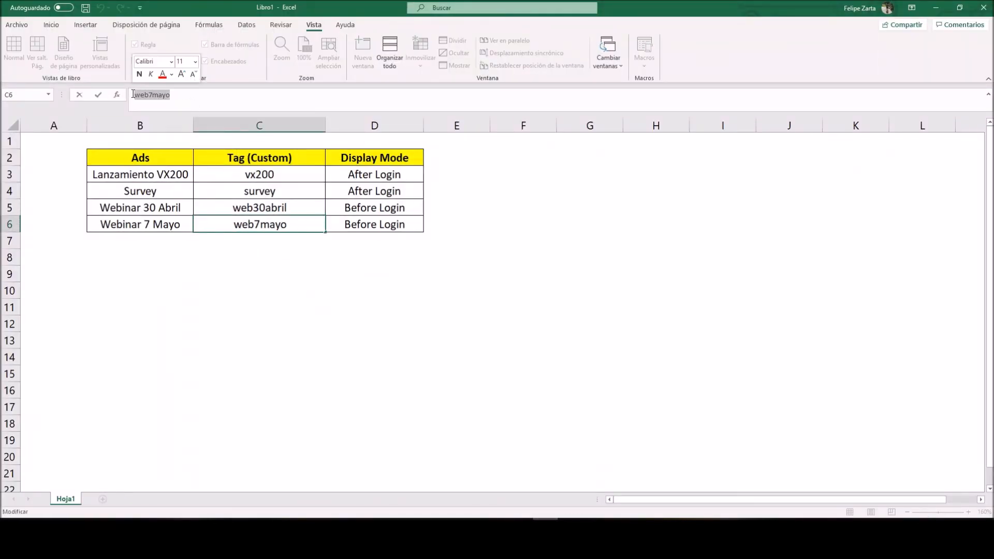
pyautogui.click(935, 7)
pyautogui.click(587, 322)
pyautogui.hotkey('ctrl', 'v')
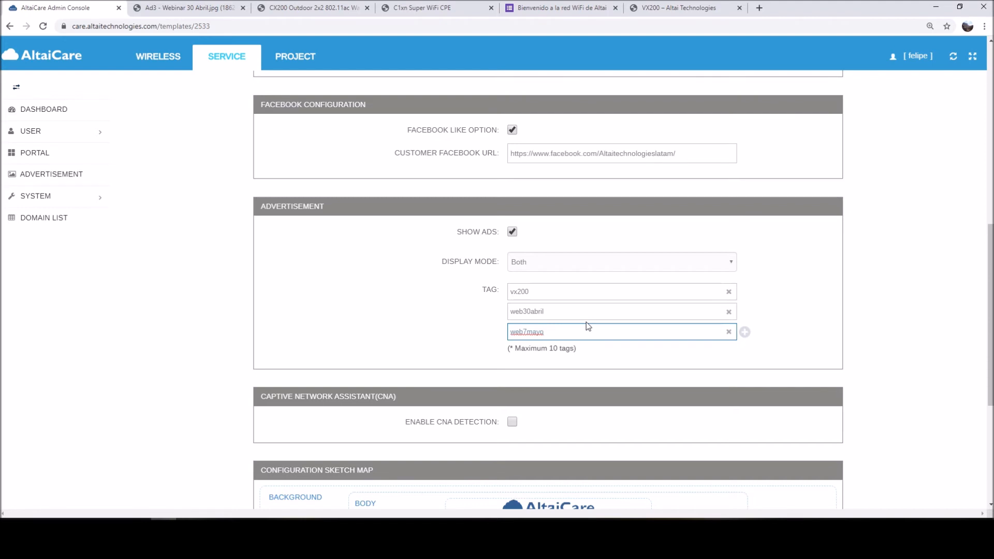
pyautogui.click(399, 337)
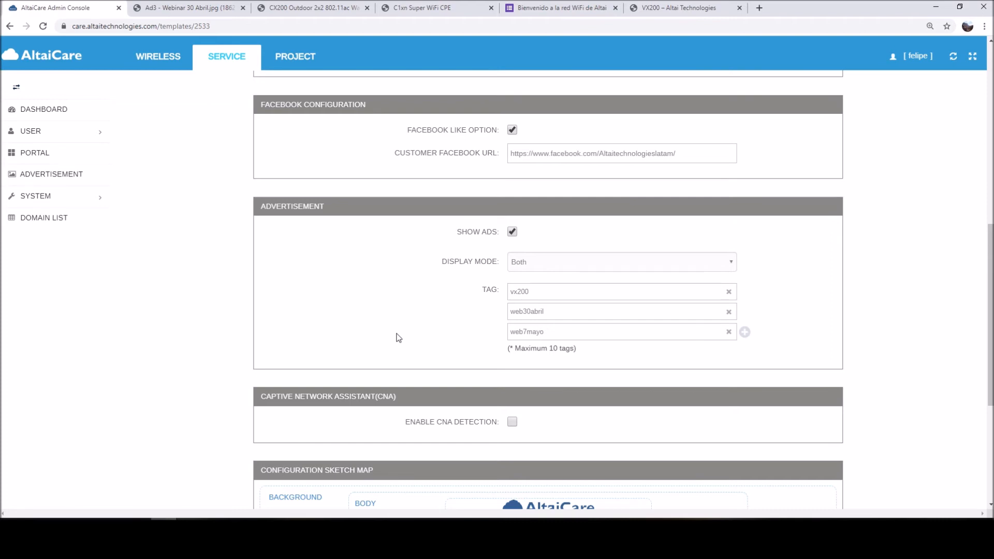
# Save the portal's advertisement settings and return to the start of its detail settings
pyautogui.scroll(-5, 397, 315)
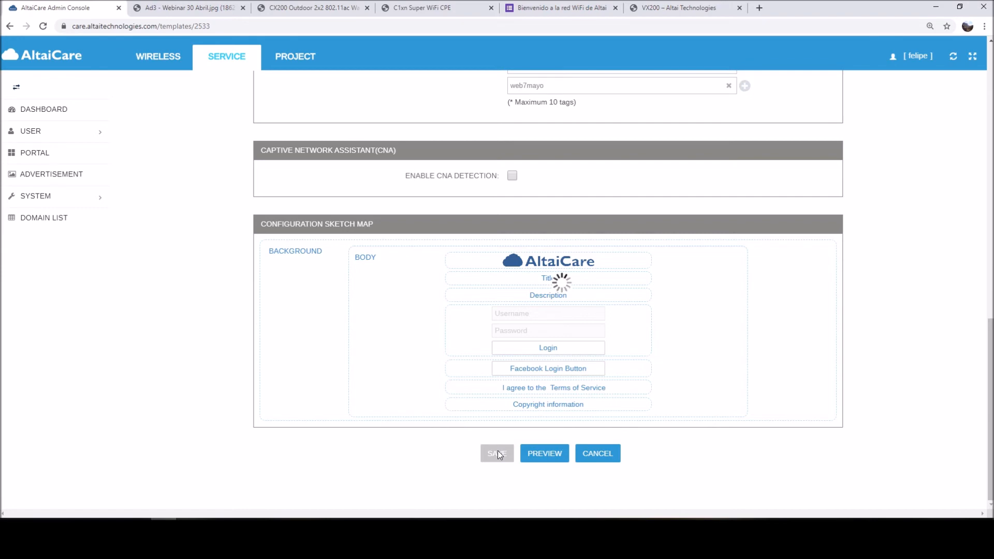
pyautogui.scroll(8, 351, 366)
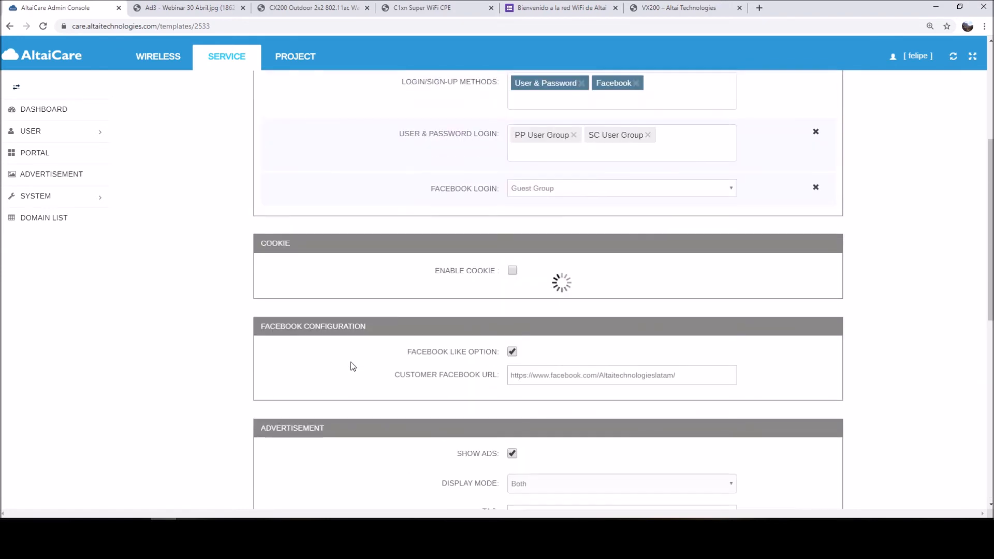
pyautogui.scroll(5, 353, 366)
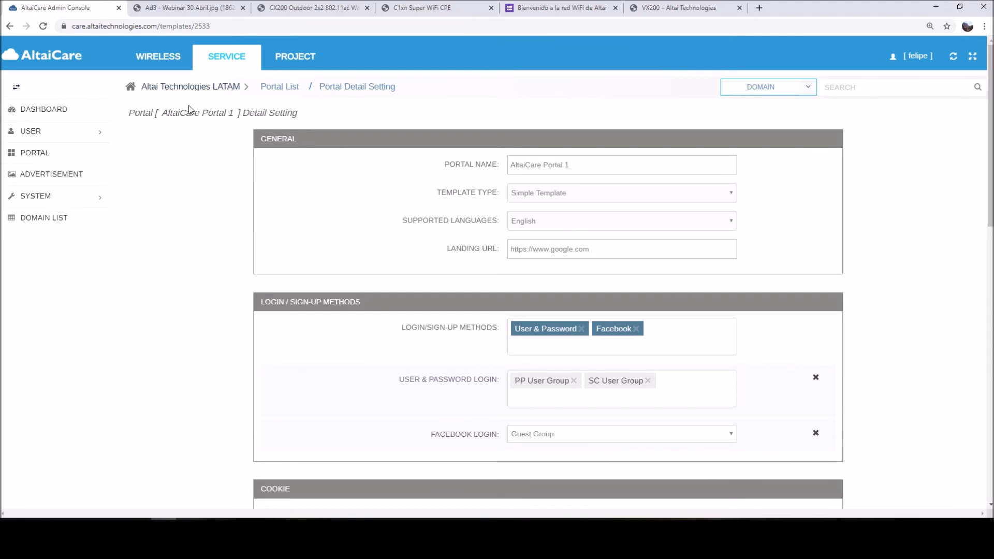
# Review AltaiCare Hotspot 1's portal mode, portal name and RADIUS server among the wireless security profiles, and open the WLAN list
pyautogui.click(161, 62)
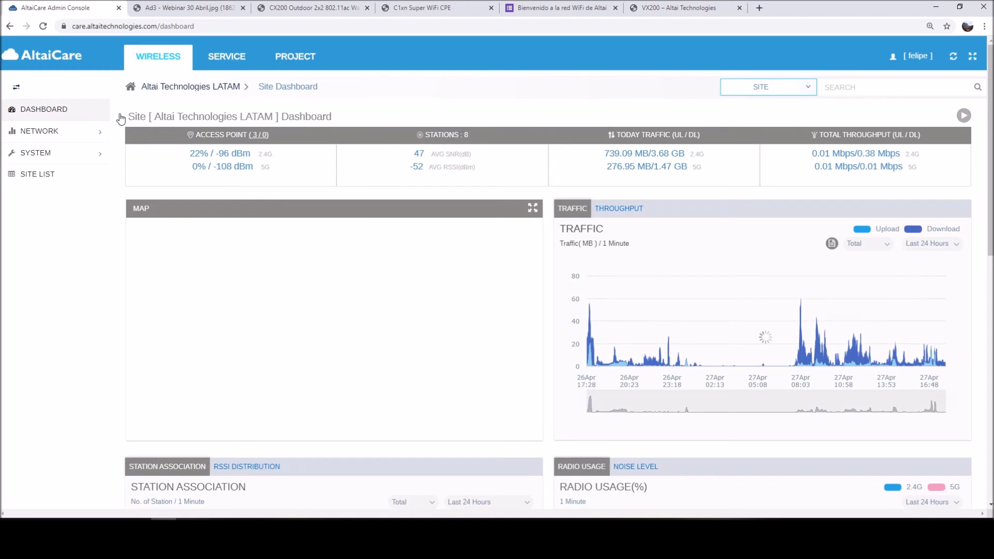
pyautogui.click(42, 134)
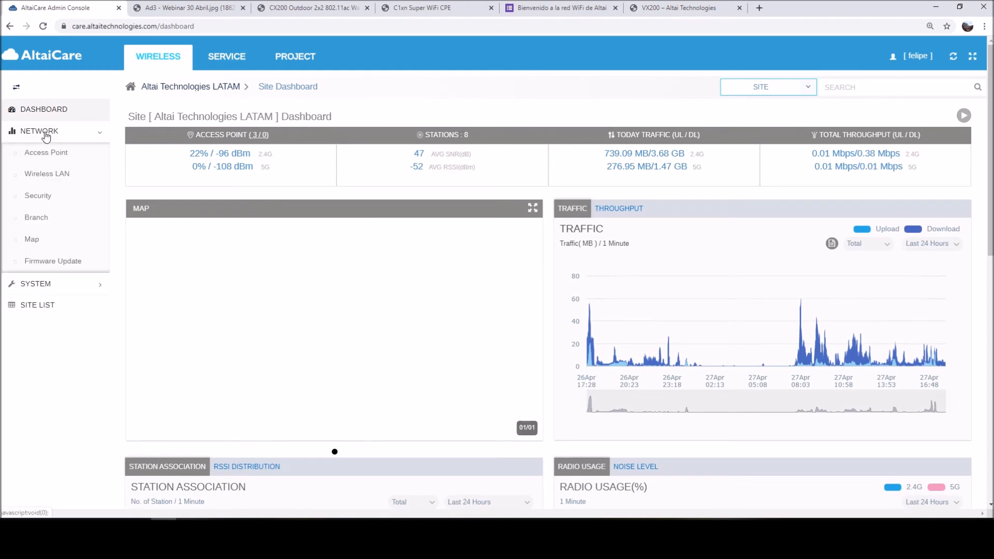
pyautogui.click(33, 199)
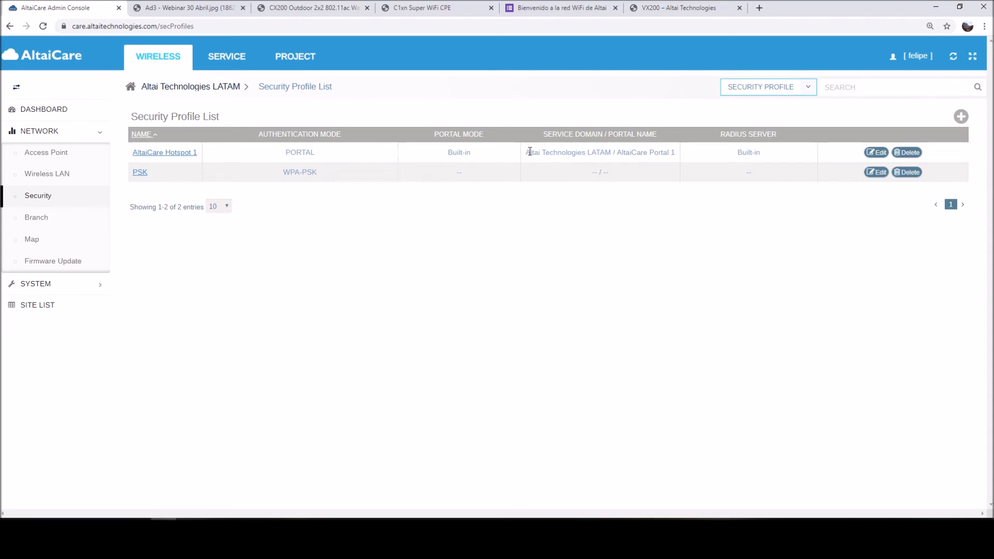
pyautogui.moveTo(446, 154); pyautogui.dragTo(475, 158)
pyautogui.moveTo(676, 152); pyautogui.dragTo(618, 153)
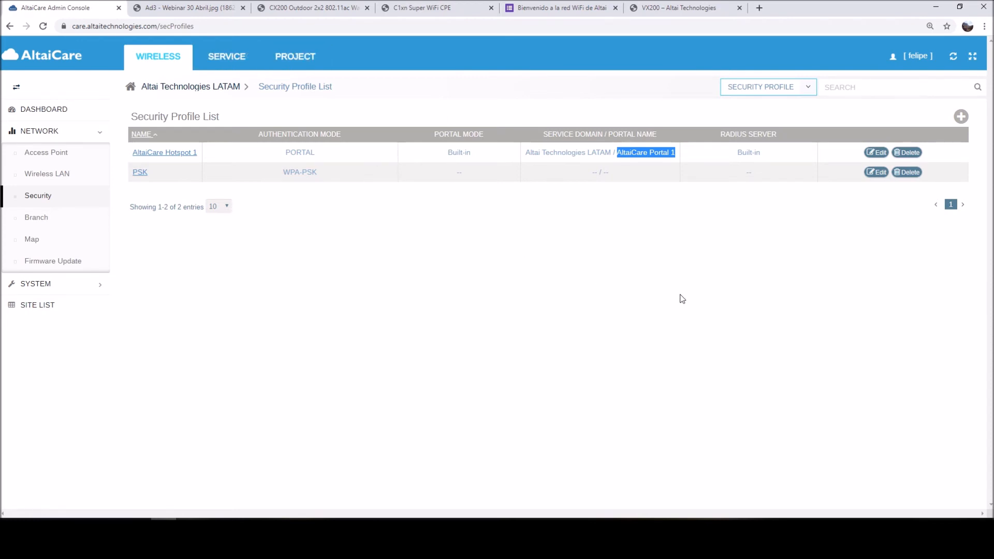
pyautogui.moveTo(737, 153); pyautogui.dragTo(765, 157)
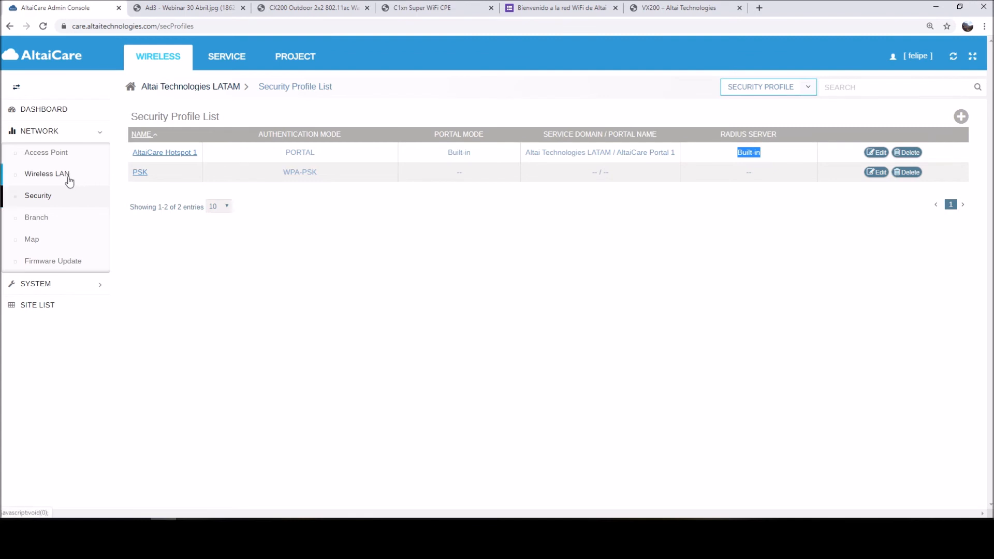
pyautogui.click(61, 176)
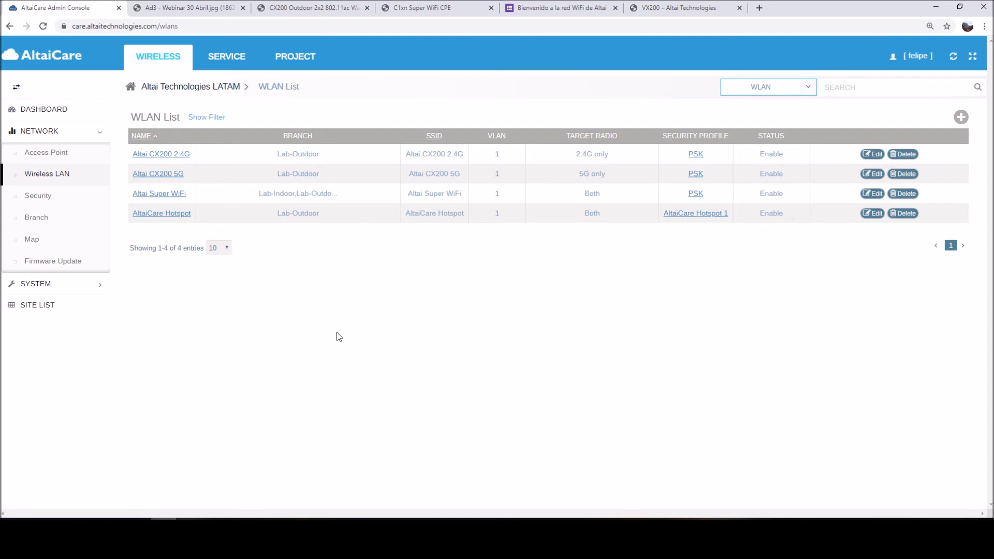
# Return to the Service section and review the display mode and status of the ads in the advertisement list, including Webinar 7 Mayo
pyautogui.click(226, 60)
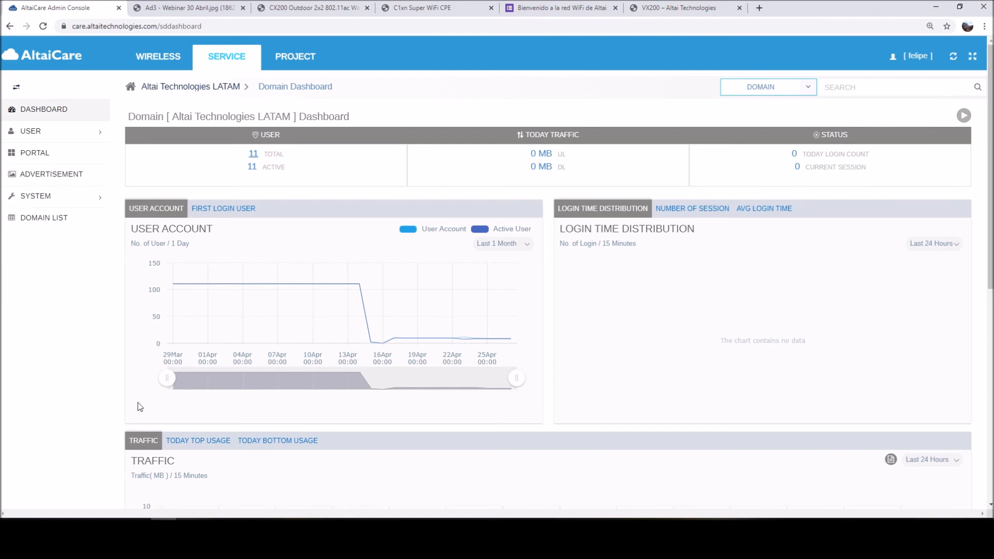
pyautogui.moveTo(443, 519)
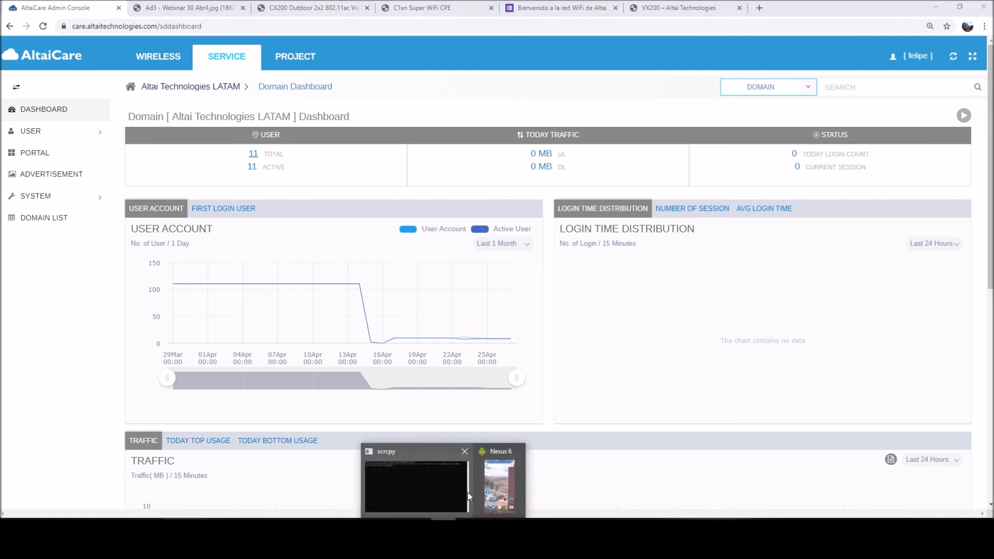
pyautogui.click(491, 487)
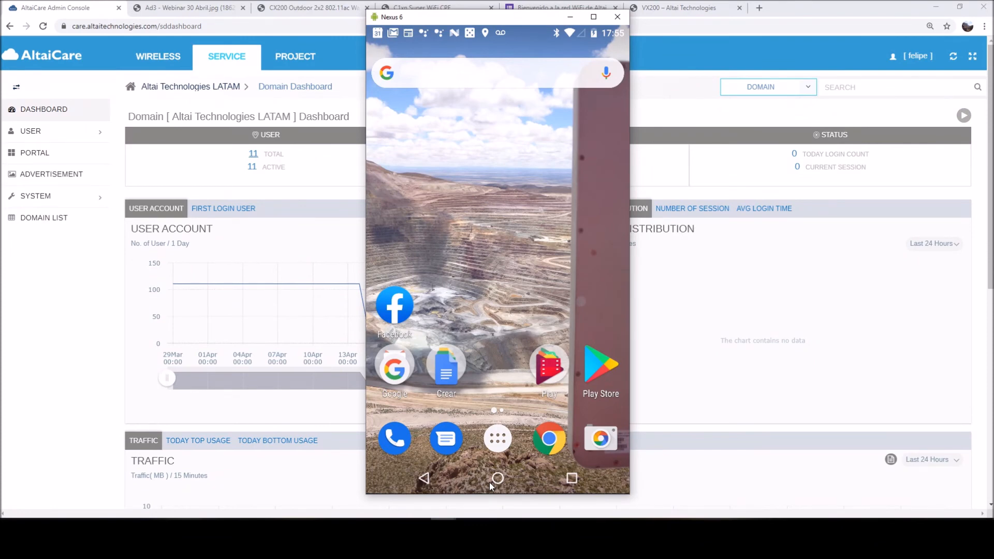
pyautogui.click(58, 174)
pyautogui.click(58, 174)
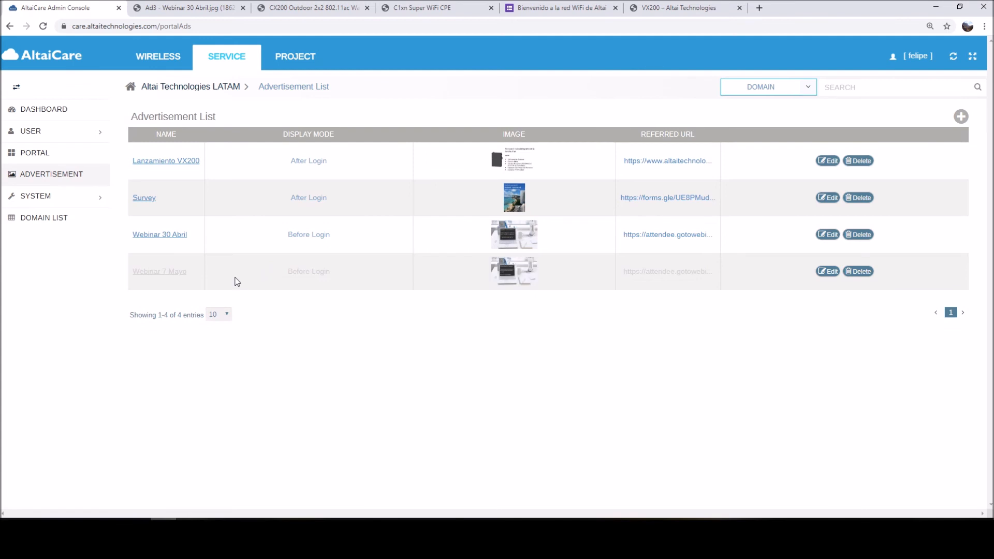
pyautogui.moveTo(284, 280); pyautogui.dragTo(333, 281)
pyautogui.click(345, 326)
# Switch to the mirrored Nexus 6 phone and open its Wi-Fi network list in the settings
pyautogui.moveTo(443, 536)
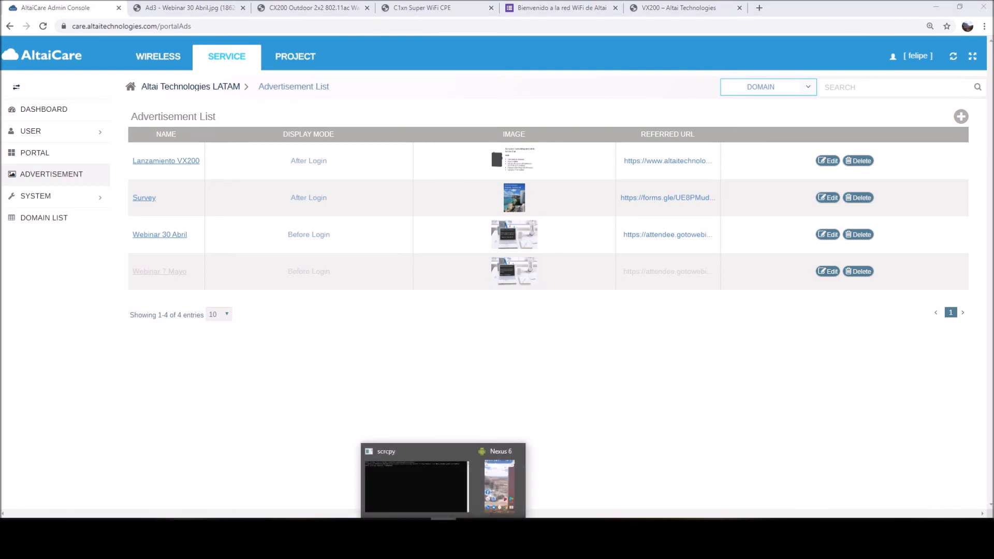
pyautogui.click(507, 477)
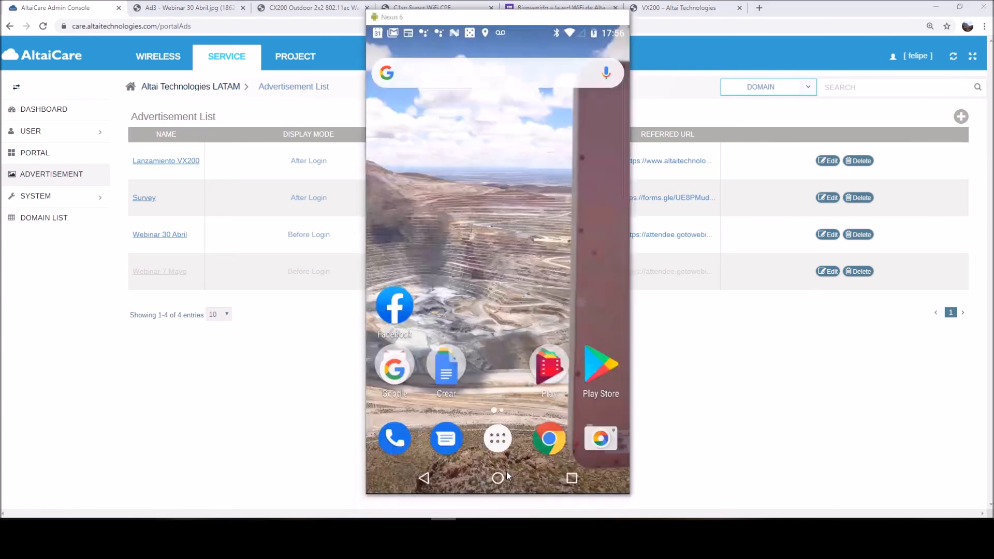
pyautogui.click(496, 440)
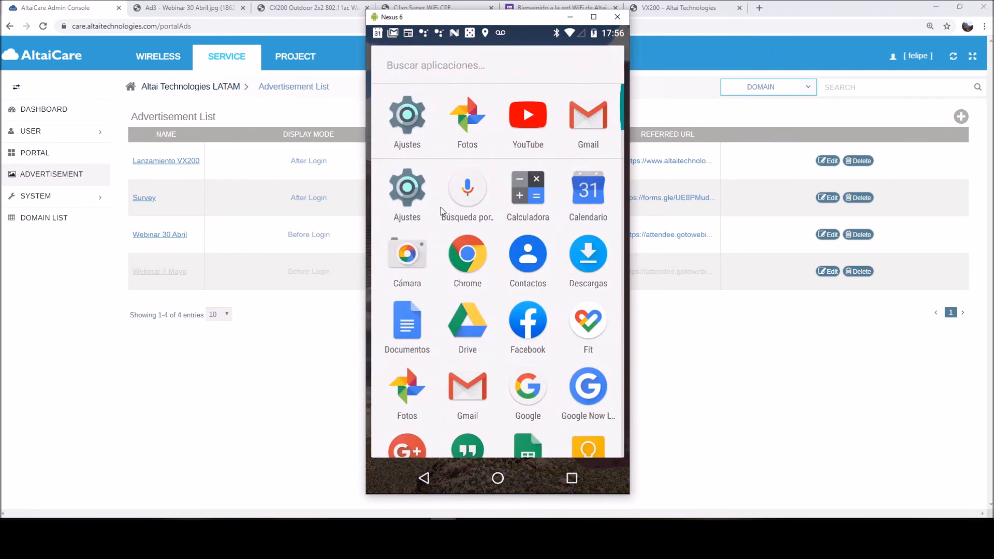
pyautogui.click(408, 121)
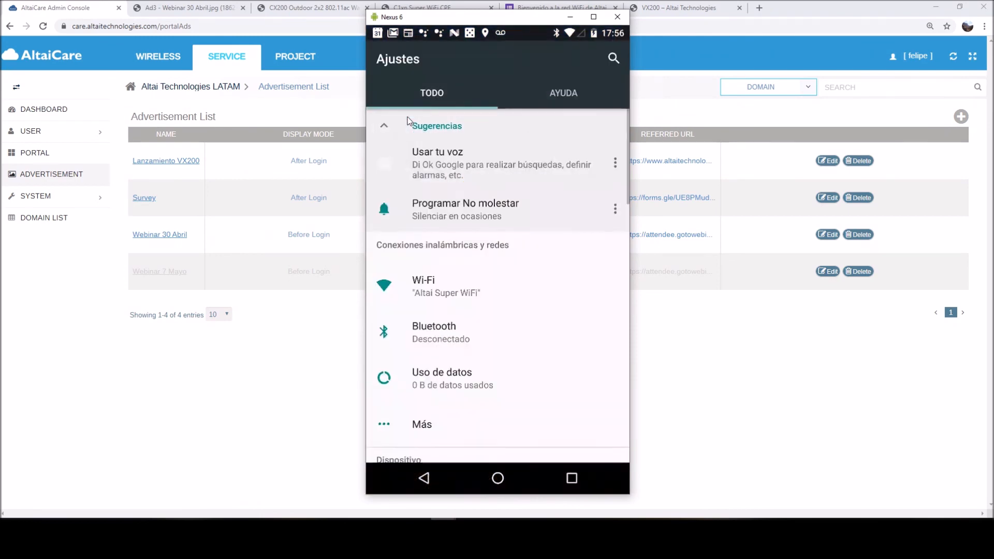
pyautogui.click(480, 284)
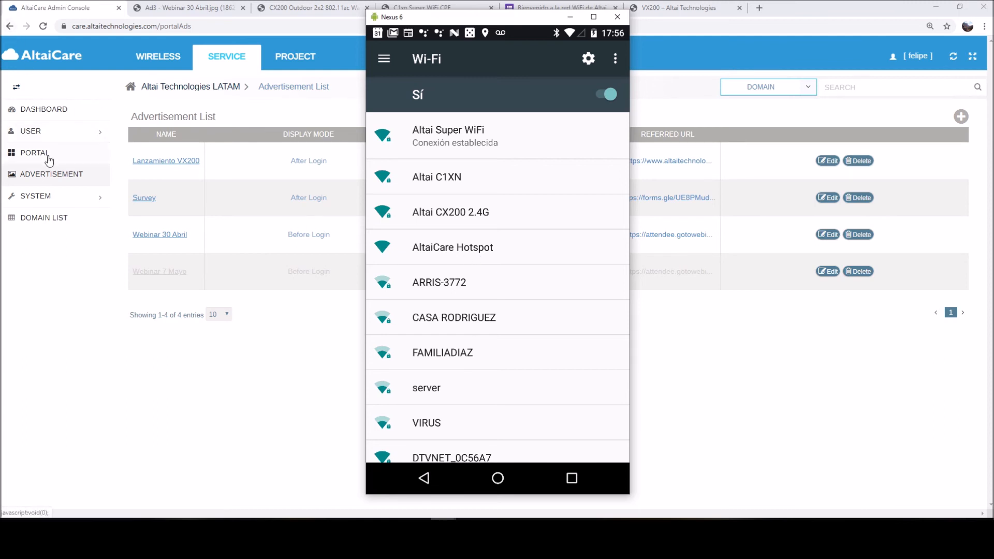
# Check the available login names in AltaiCare's user account list and connect the mirrored Nexus 6 phone to the AltaiCare Hotspot network
pyautogui.click(46, 134)
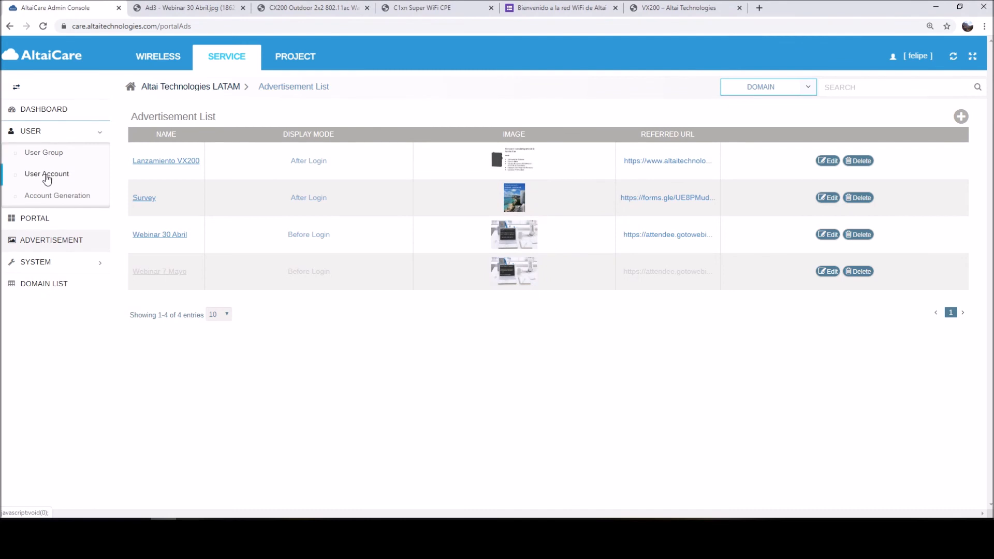
pyautogui.click(47, 176)
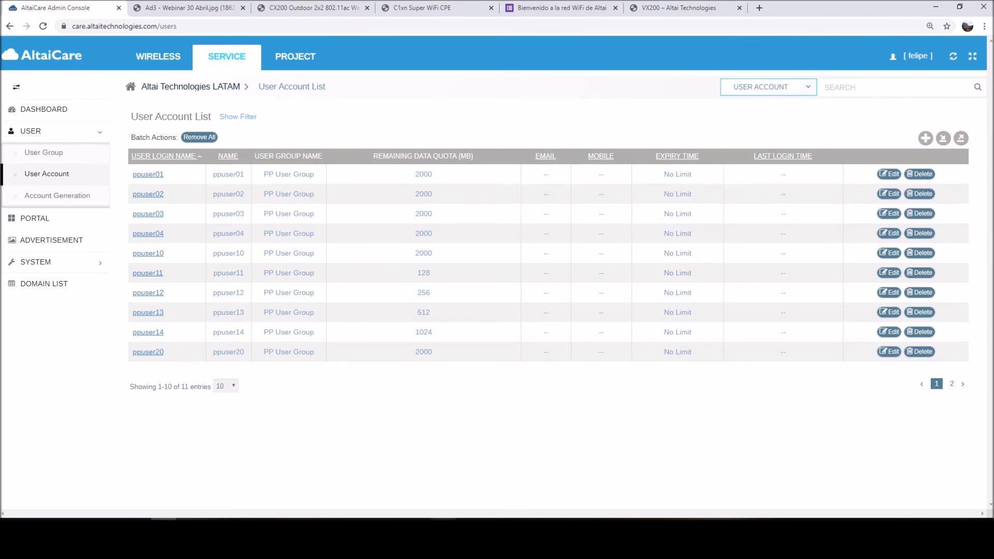
pyautogui.click(443, 520)
pyautogui.click(499, 482)
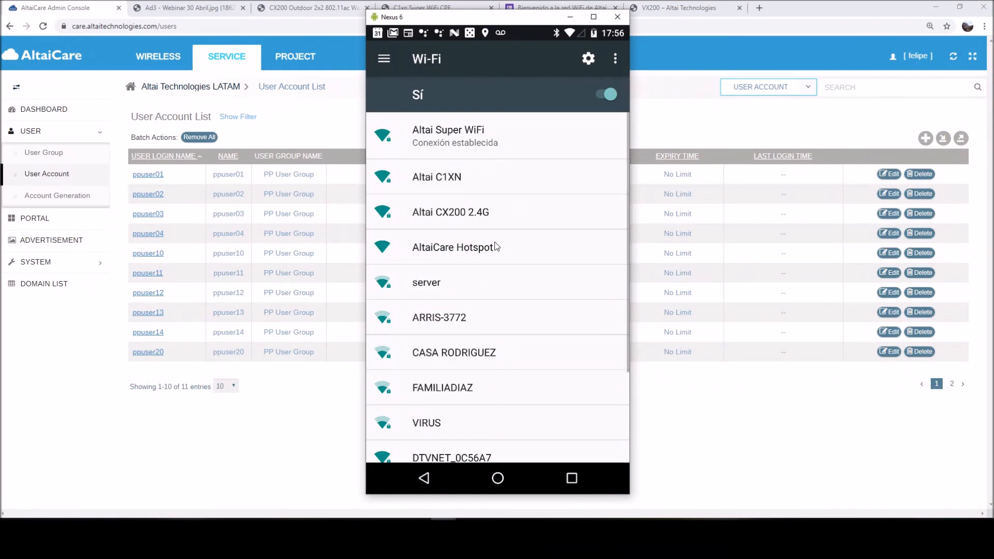
pyautogui.click(476, 249)
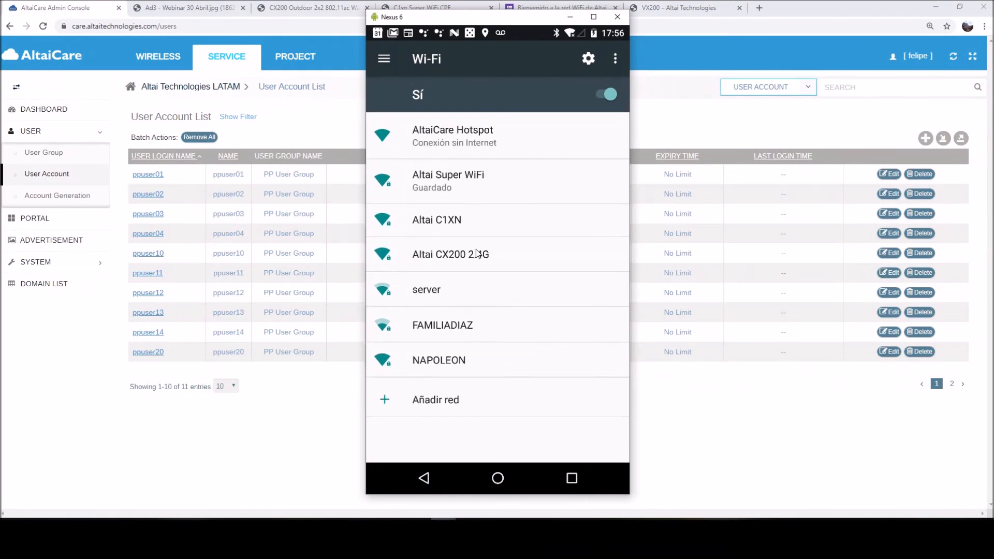
# Open the hotspot's network sign-in page on the phone and close the pre-login April 30 webinar ad
pyautogui.click(439, 66)
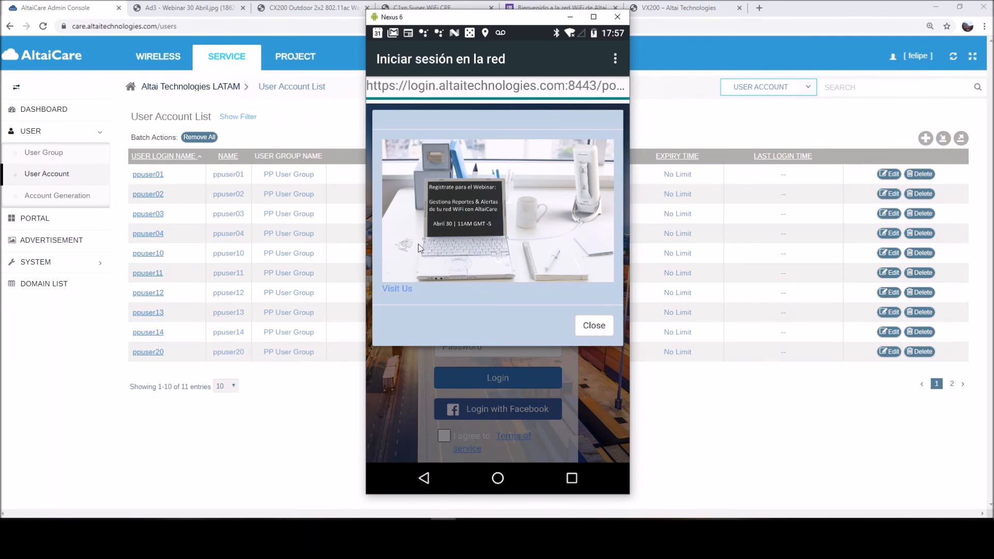
pyautogui.click(599, 331)
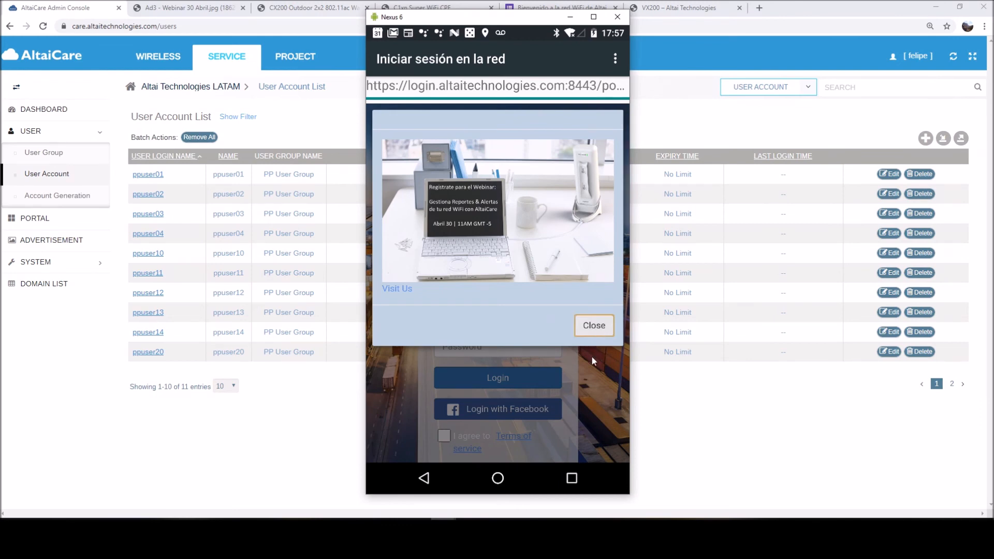
pyautogui.click(588, 327)
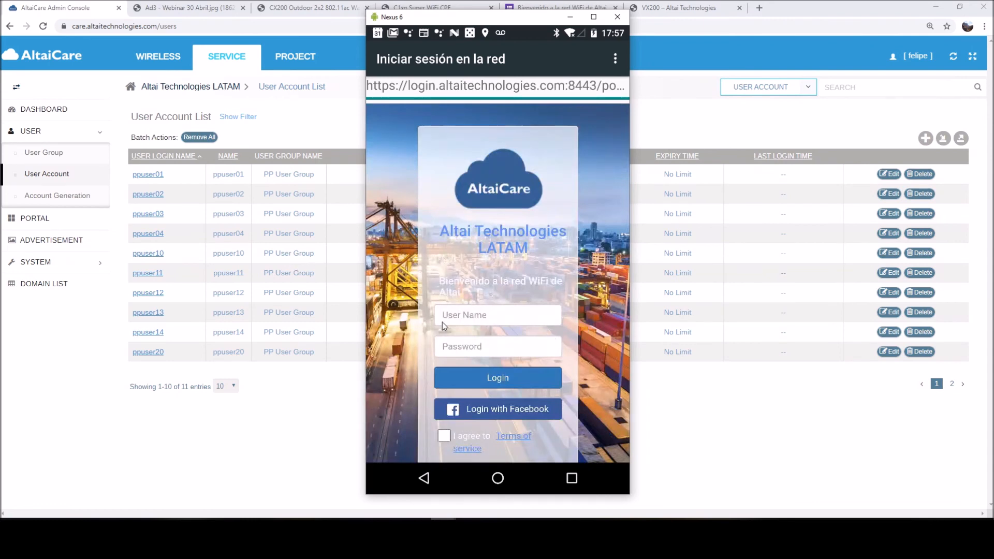
# Log in to the captive portal as ppuser03, entering the account password and agreeing to the terms of service
pyautogui.click(492, 314)
pyautogui.write('ppu')
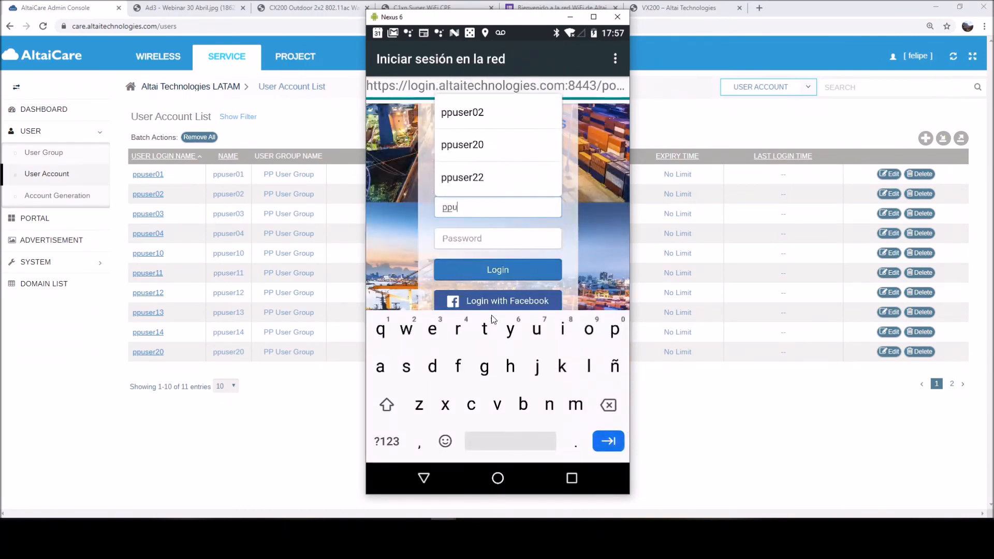
pyautogui.write('ser03')
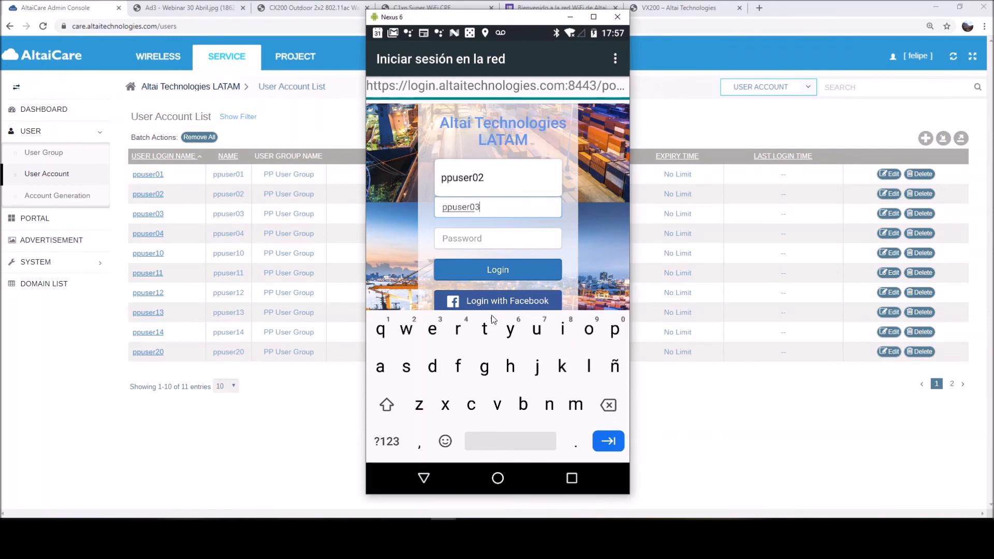
pyautogui.click(512, 239)
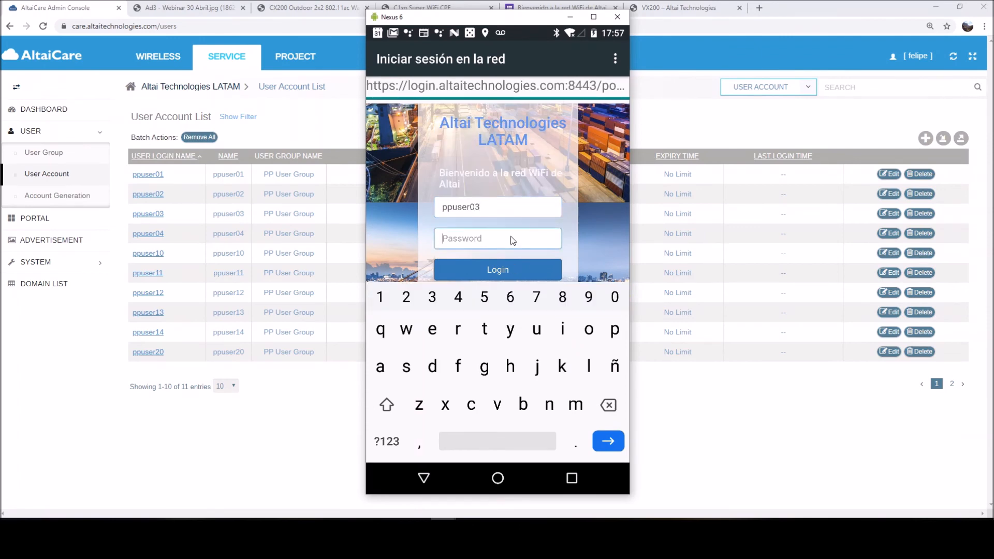
pyautogui.write('••••••••')
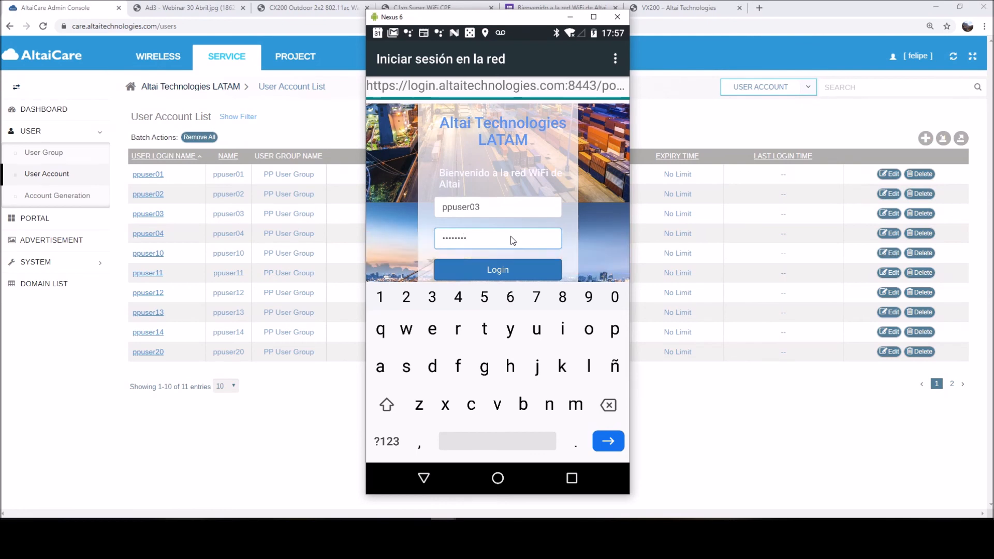
pyautogui.scroll(-2, 394, 240)
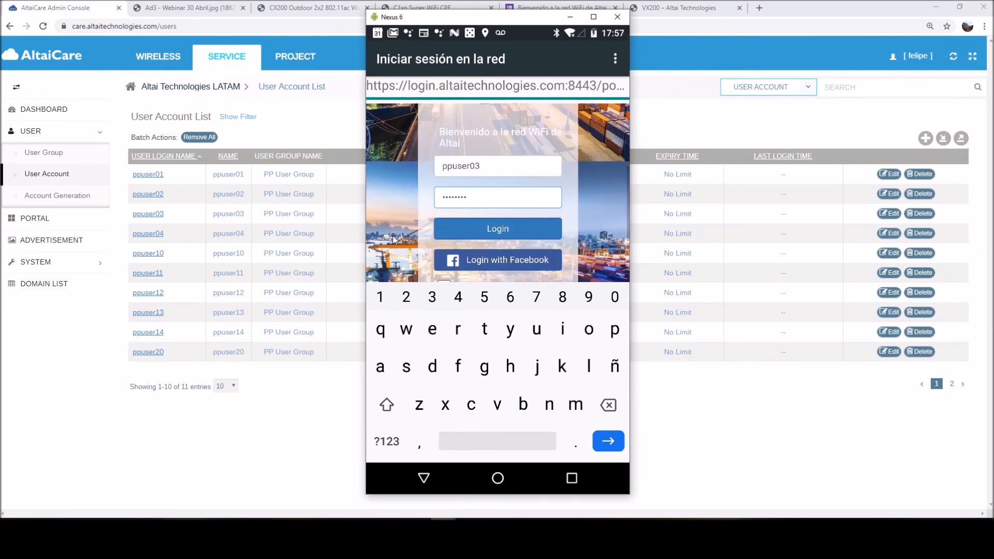
pyautogui.click(443, 247)
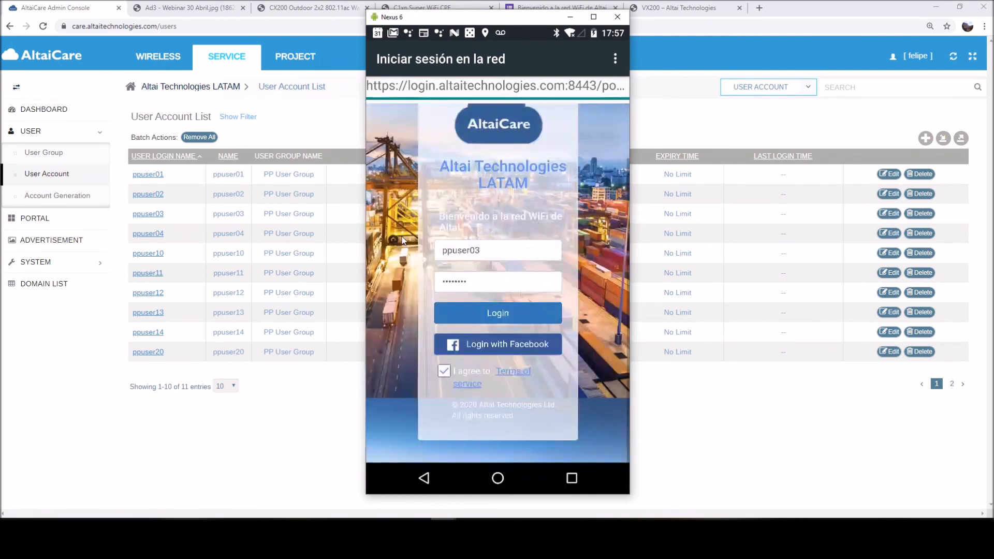
pyautogui.click(489, 312)
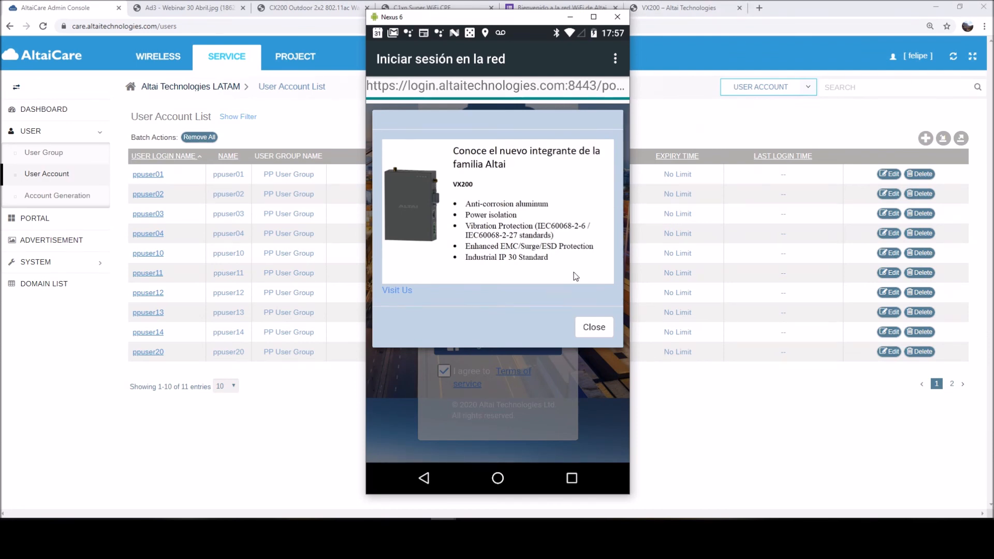
# Follow the post-login VX200 ad's Visit Us link and examine the VX200 product page in the desktop browser
pyautogui.click(401, 289)
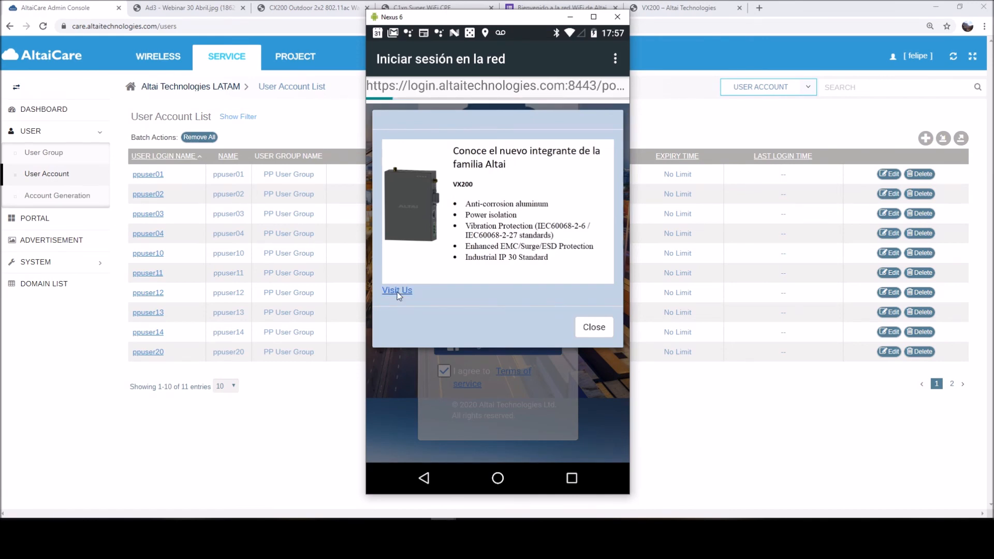
pyautogui.click(683, 3)
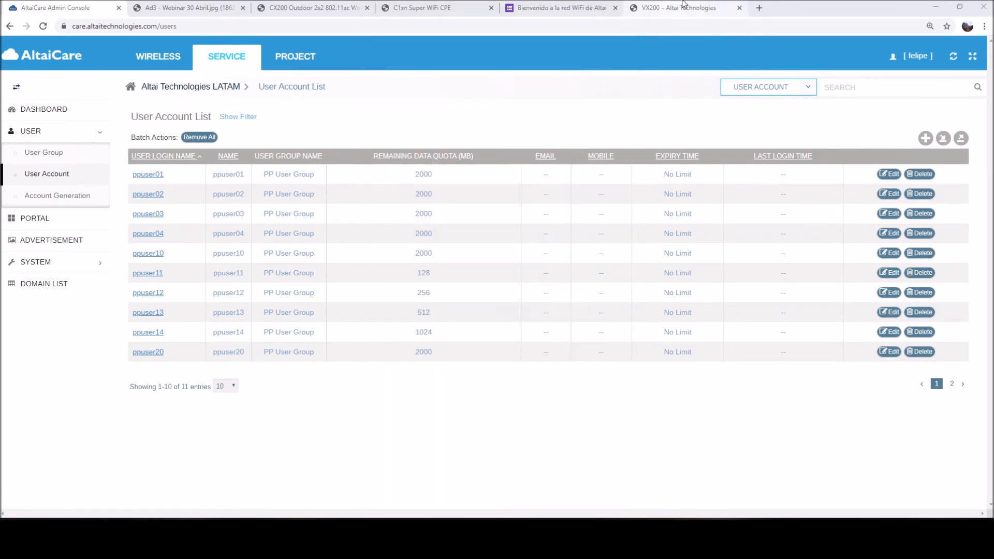
pyautogui.click(682, 3)
pyautogui.scroll(-5, 394, 231)
pyautogui.scroll(8, 407, 279)
pyautogui.scroll(-4, 407, 280)
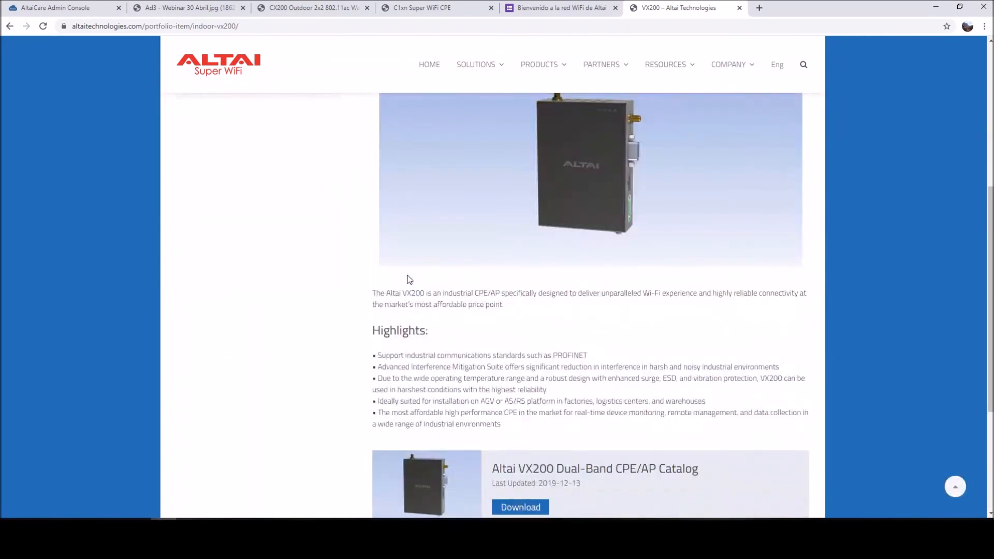
pyautogui.scroll(3, 410, 282)
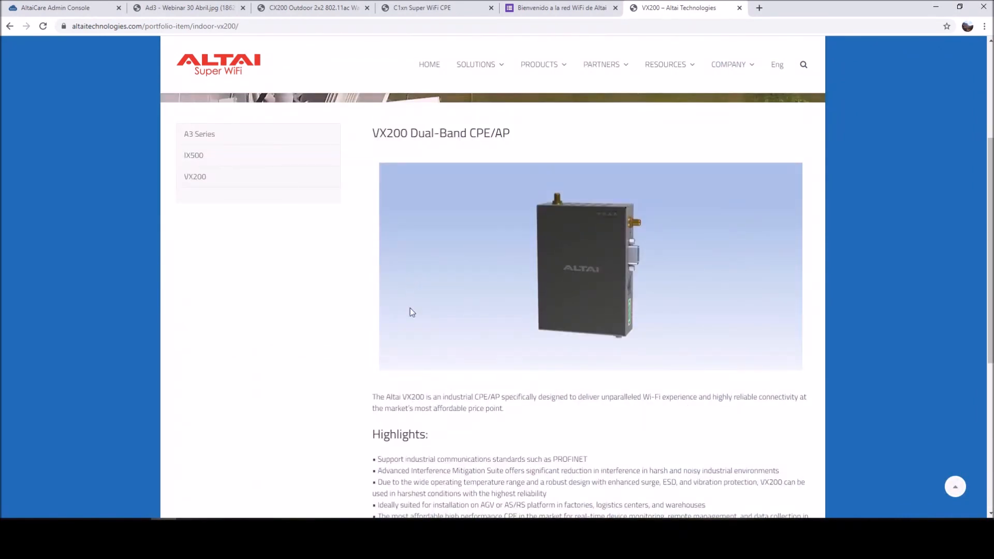
# Bring up the mirrored Nexus 6 phone and return it to its home screen
pyautogui.click(443, 529)
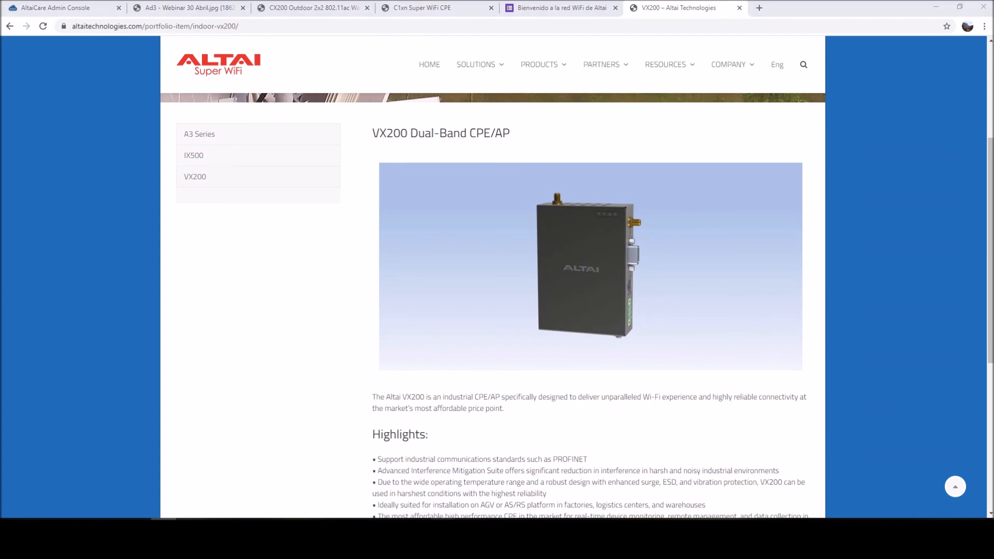
pyautogui.click(501, 484)
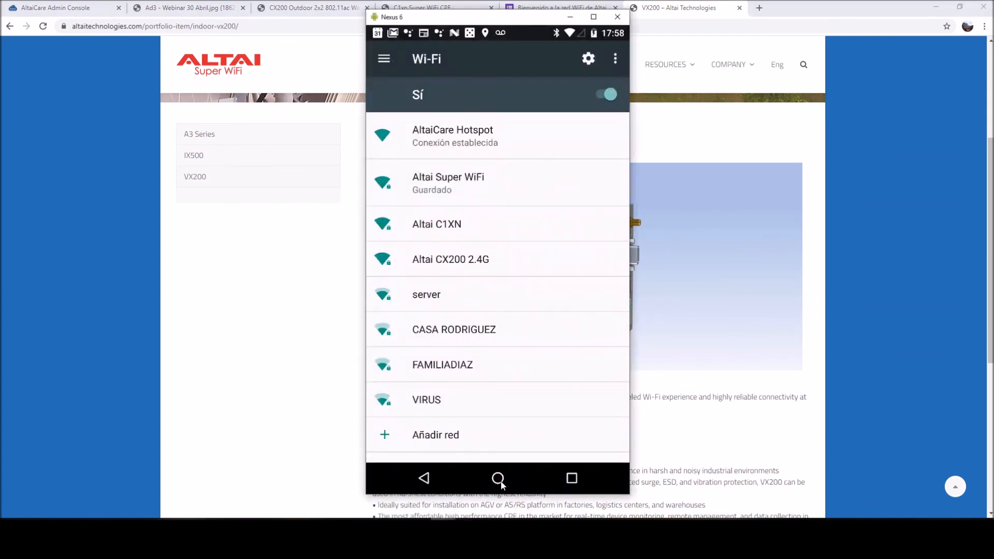
pyautogui.click(500, 484)
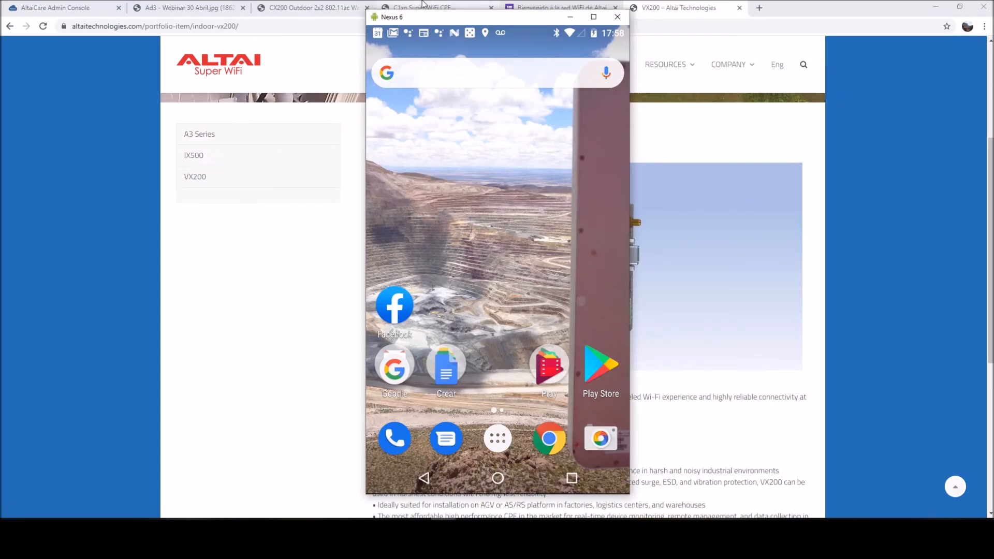
# Open the Lanzamiento VX200 advertisement's details in AltaiCare and check its total view count and view/click statistics
pyautogui.click(74, 7)
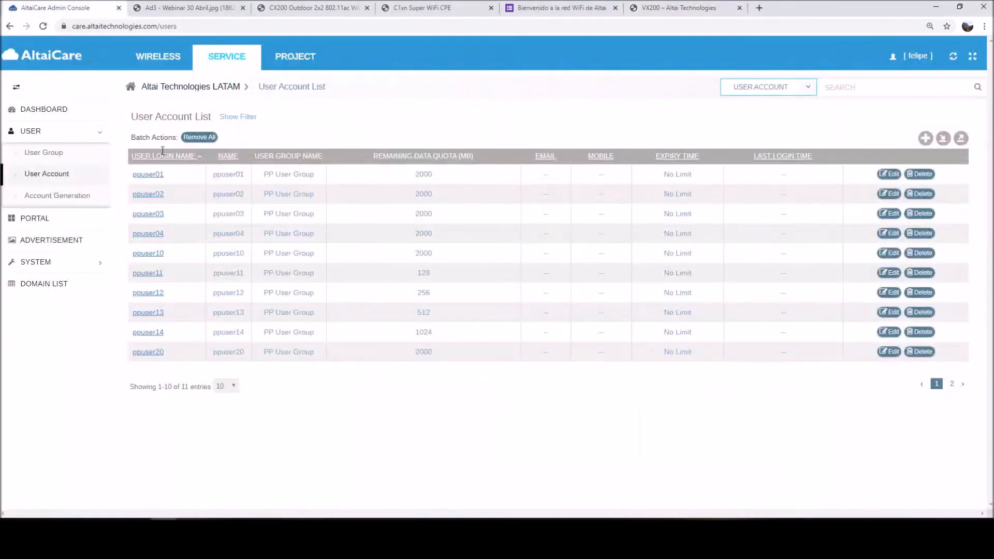
pyautogui.click(53, 244)
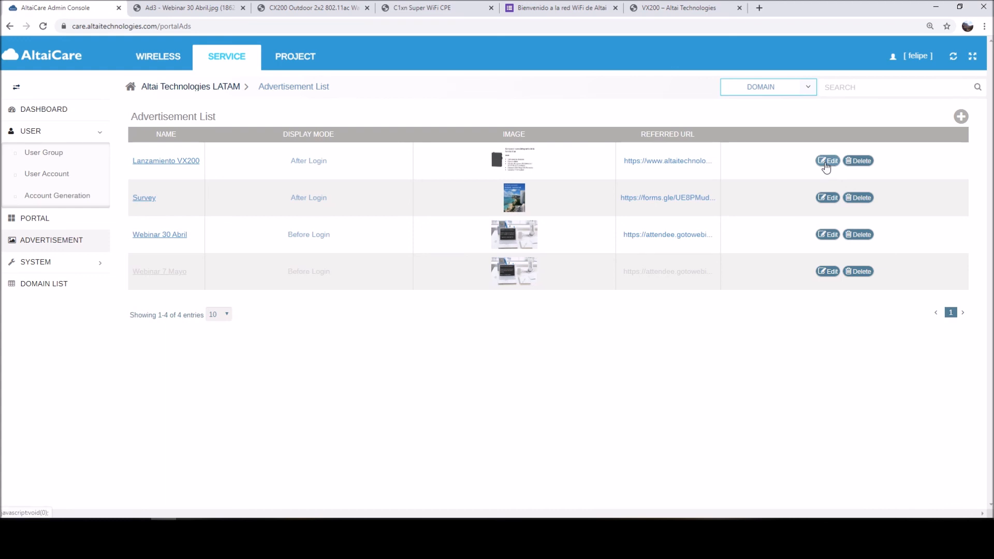
pyautogui.click(827, 162)
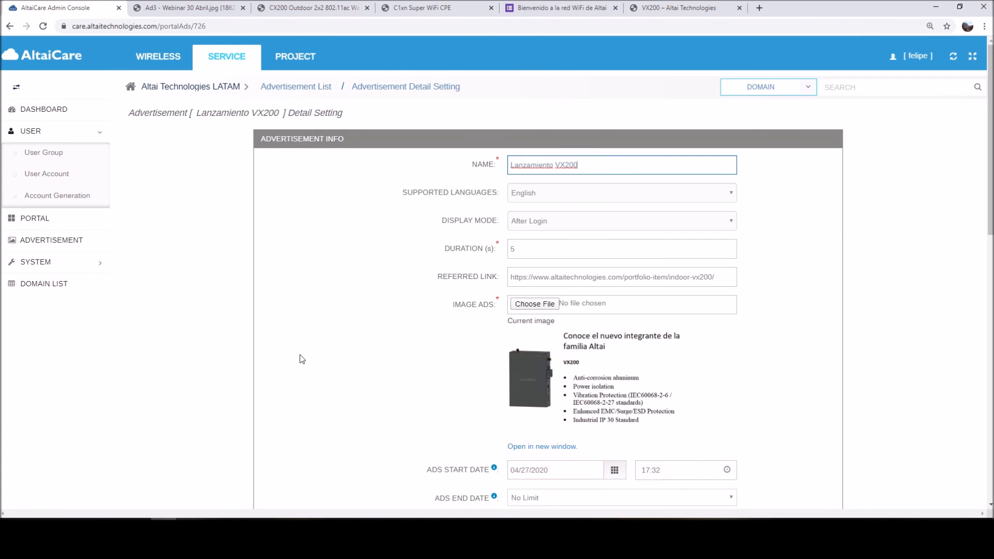
pyautogui.scroll(-12, 284, 317)
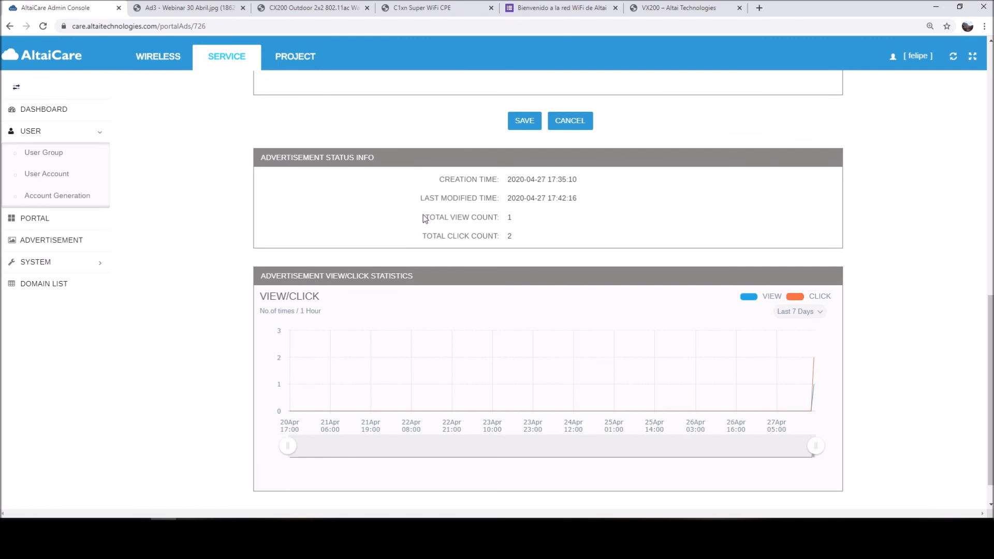
pyautogui.moveTo(424, 218); pyautogui.dragTo(511, 221)
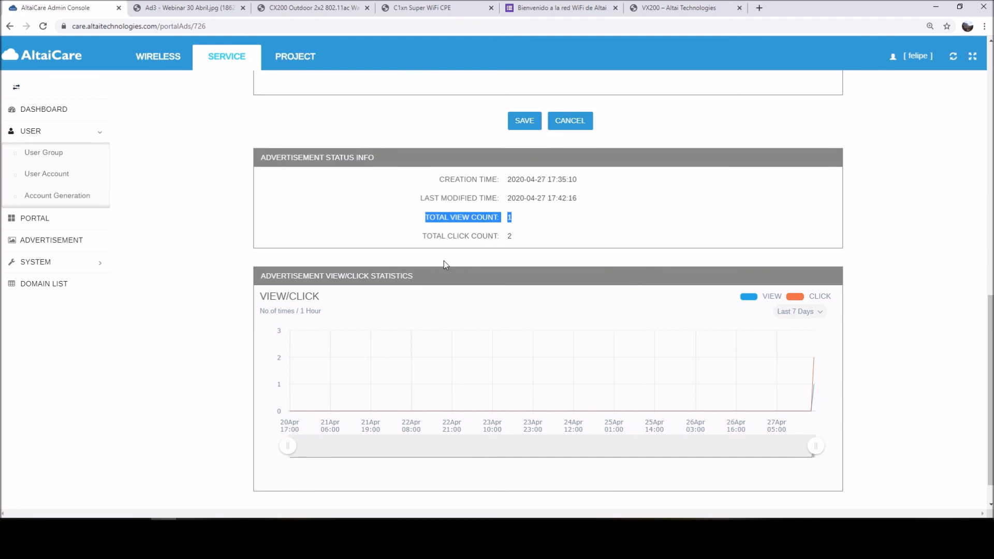
pyautogui.scroll(-1, 436, 292)
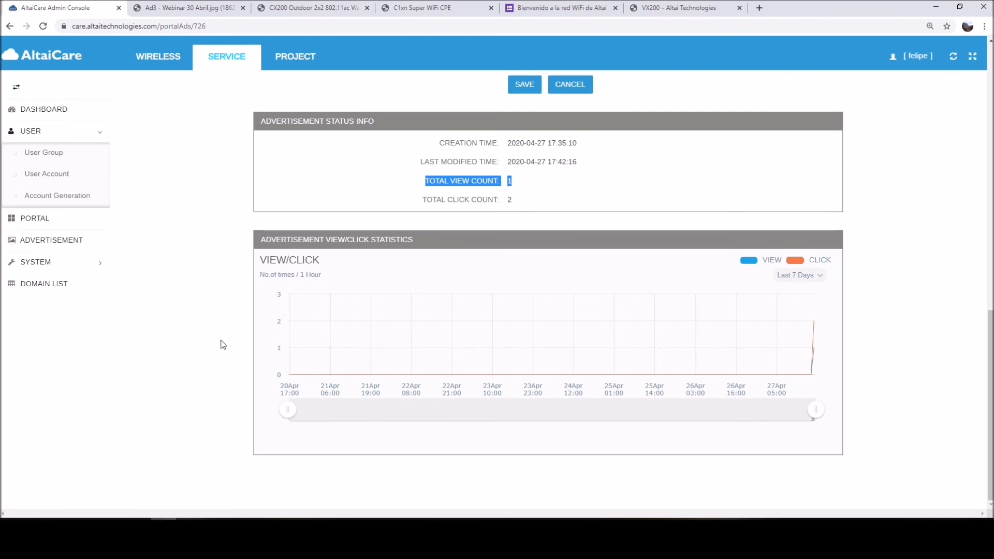
# Review the Lanzamiento VX200 advertisement's general settings, schedule and custom tag alongside its status information
pyautogui.scroll(15, 312, 343)
pyautogui.scroll(1, 235, 344)
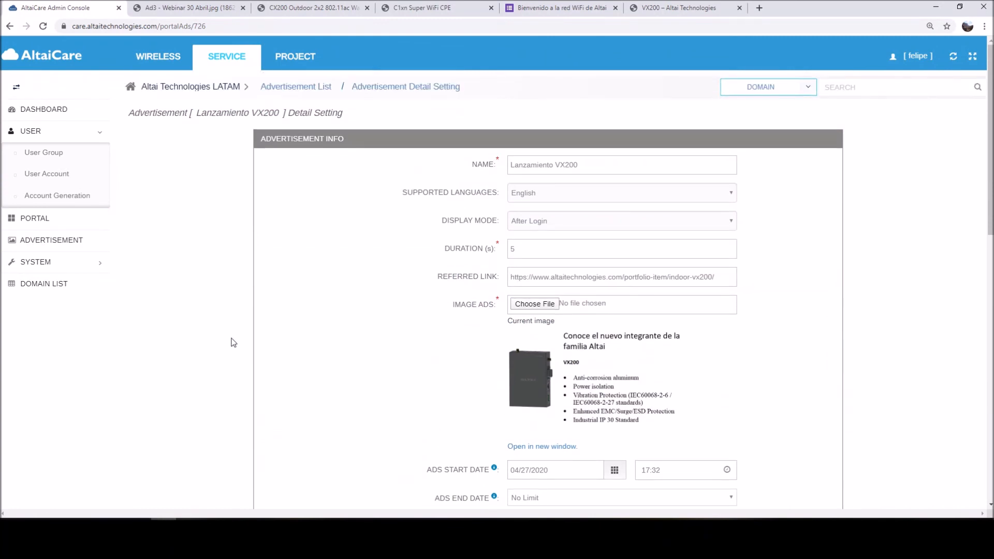
pyautogui.scroll(-11, 233, 343)
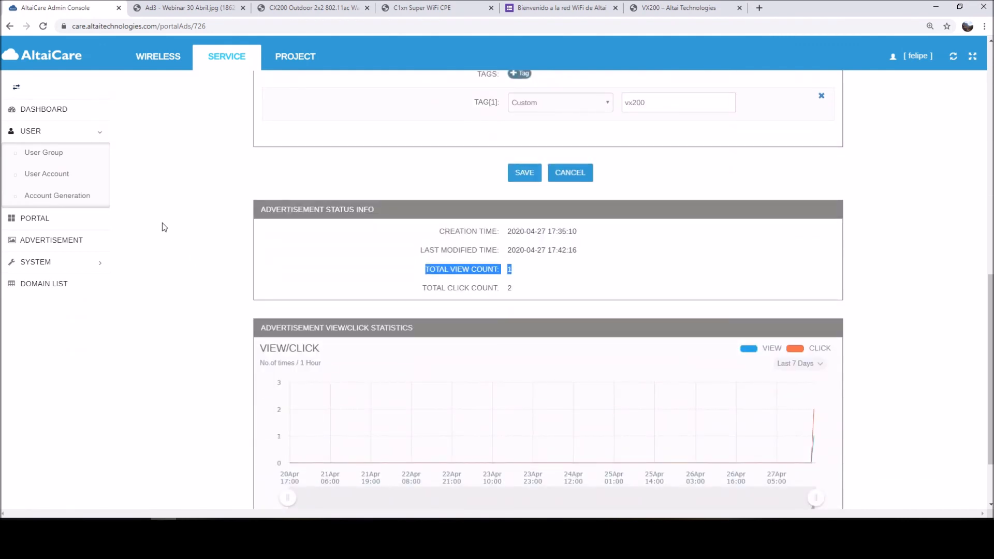
pyautogui.scroll(7, 162, 223)
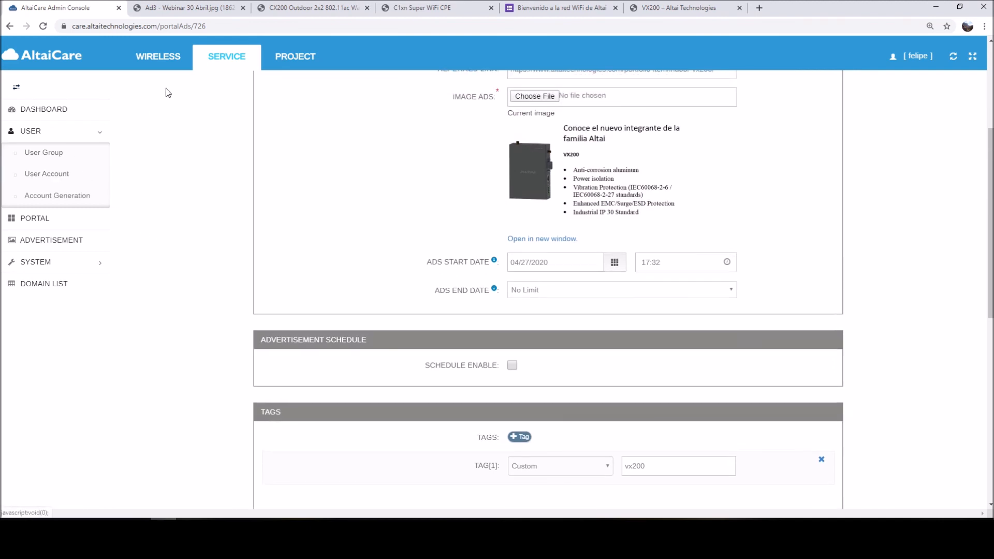
# Show AltaiCare's portal list and check the System Location value in the CX200 access point's basic system settings
pyautogui.click(33, 219)
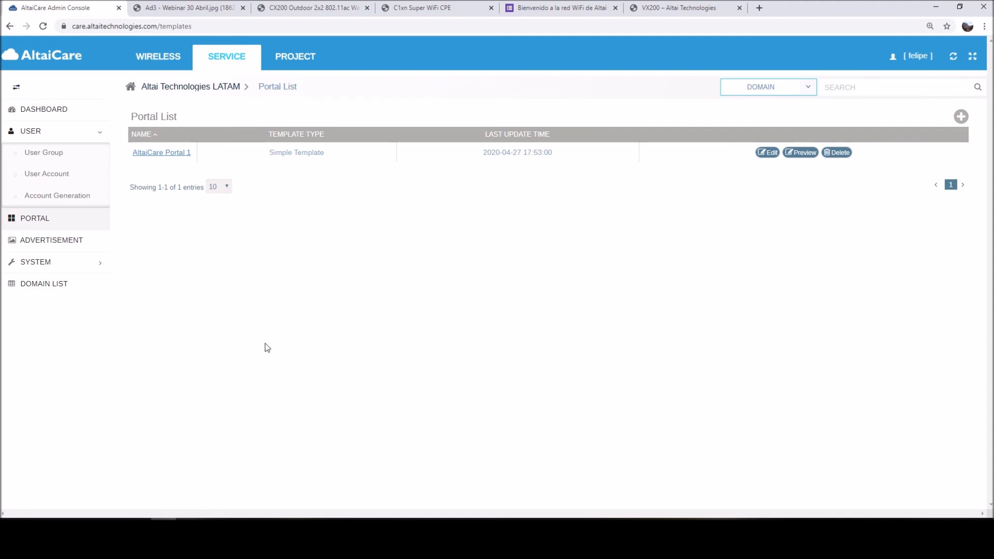
pyautogui.click(309, 7)
pyautogui.moveTo(336, 235); pyautogui.dragTo(306, 233)
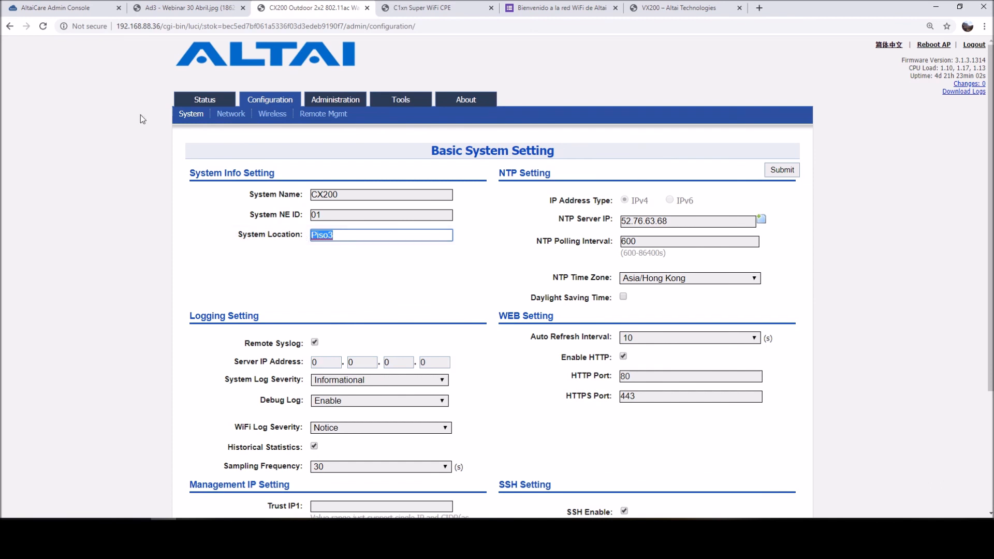
# Look at AltaiCare's portal list again and view the full-size Webinar 30 Abril ad image
pyautogui.click(80, 11)
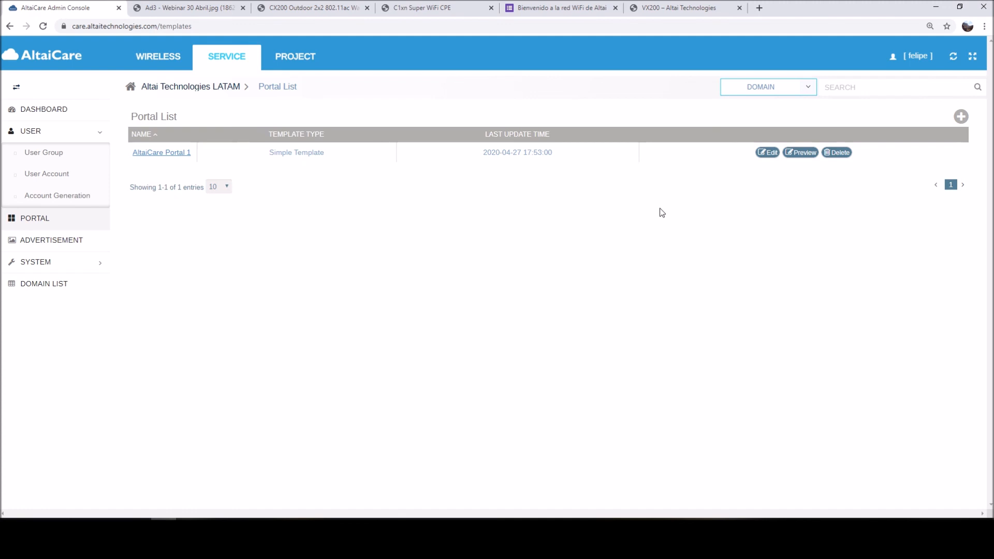
pyautogui.click(168, 6)
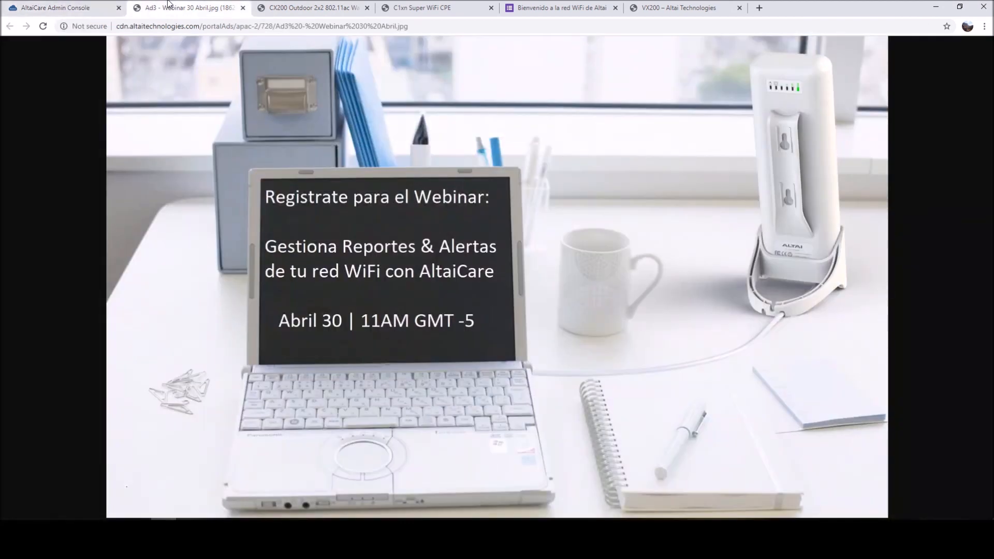